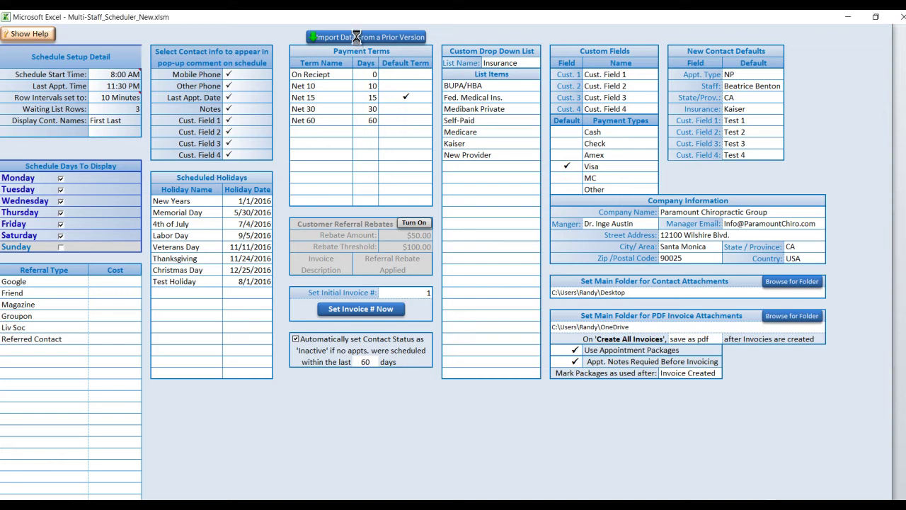
# Try to import data from a prior version, using TestOpen.xlsm as the source workbook.
pyautogui.click(358, 37)
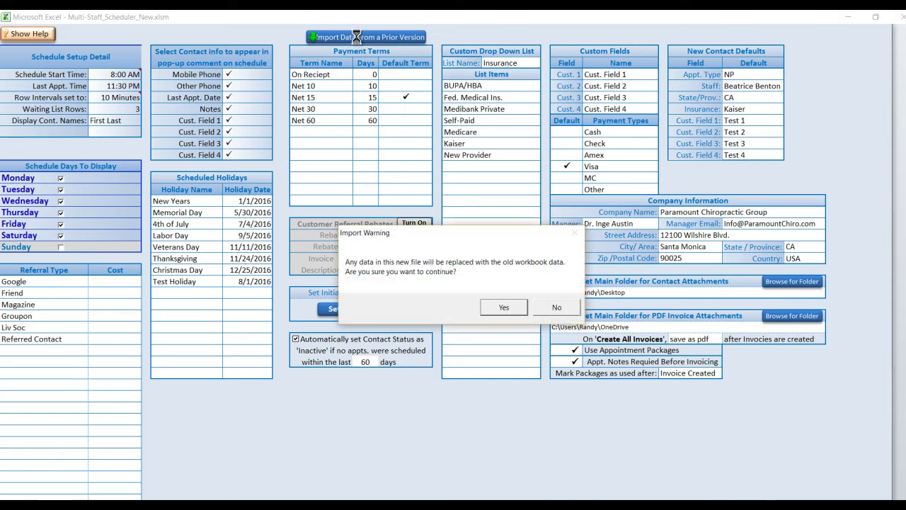
pyautogui.click(516, 304)
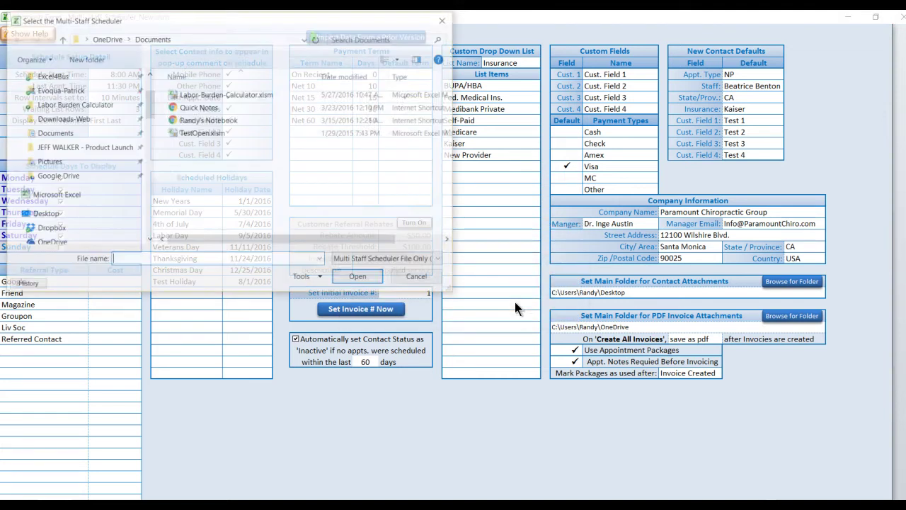
pyautogui.doubleClick(204, 135)
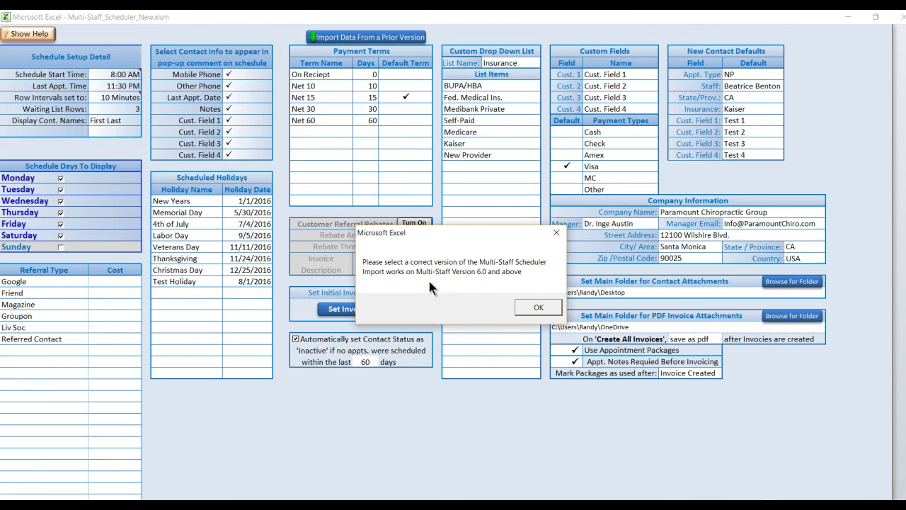
pyautogui.click(537, 307)
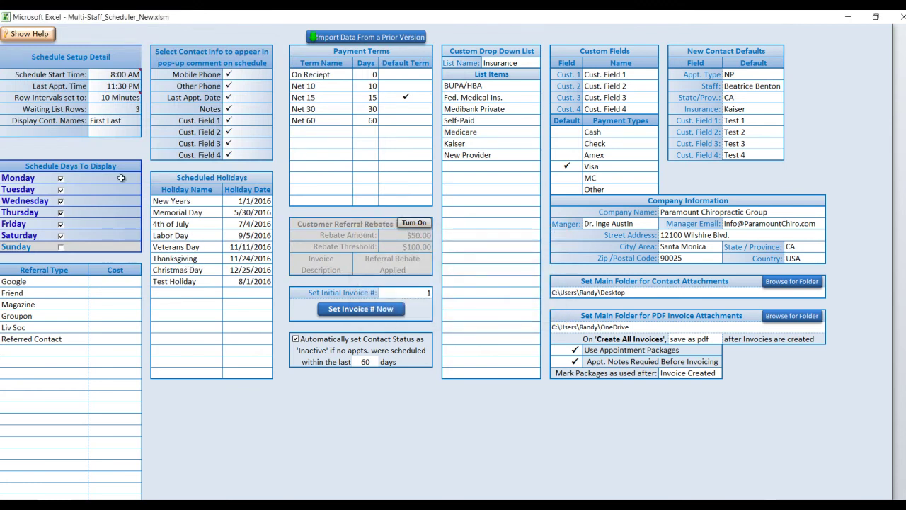
# Include Sunday in the schedule days to display.
pyautogui.click(61, 239)
pyautogui.click(62, 244)
pyautogui.click(61, 247)
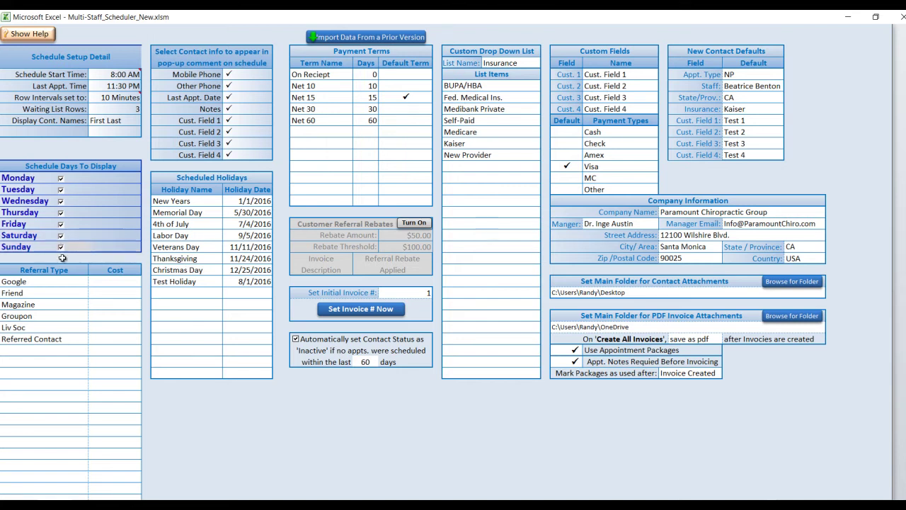
# Examine the referral type list and the cost cells for Google, Magazine and Liv Soc.
pyautogui.scroll(-1, 51, 290)
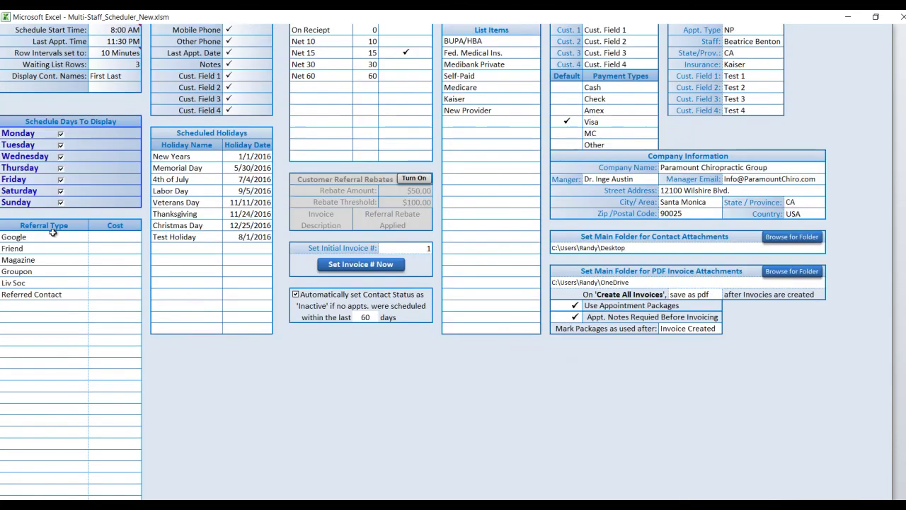
pyautogui.moveTo(51, 237); pyautogui.dragTo(53, 412)
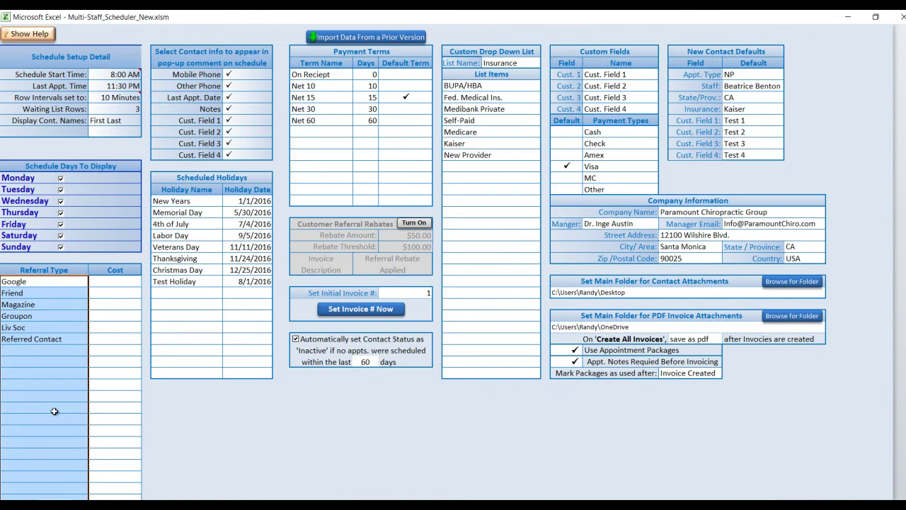
pyautogui.click(115, 281)
pyautogui.click(116, 304)
pyautogui.click(117, 327)
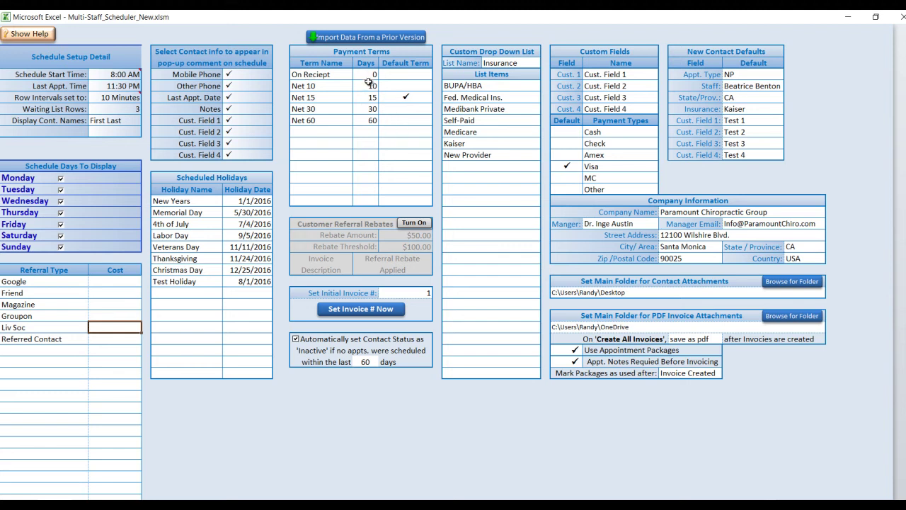
# Turn customer referral rebates on and back off.
pyautogui.click(425, 225)
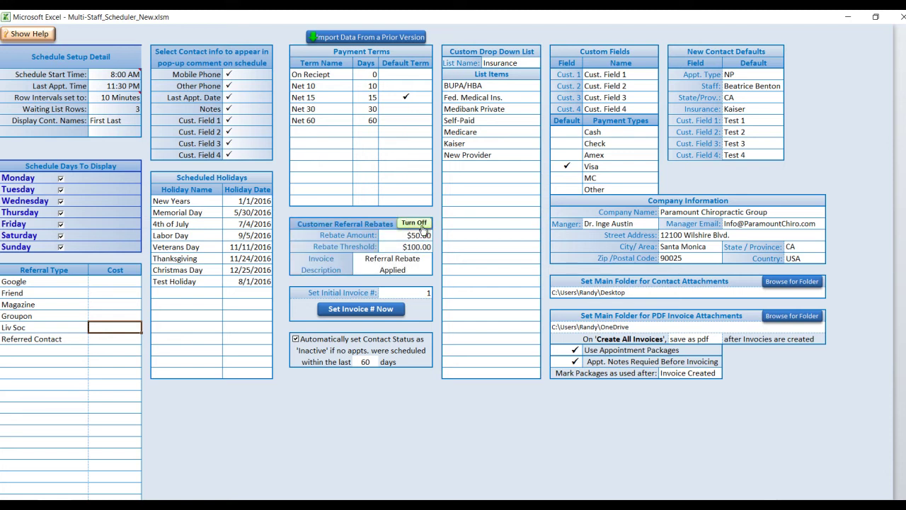
pyautogui.click(423, 226)
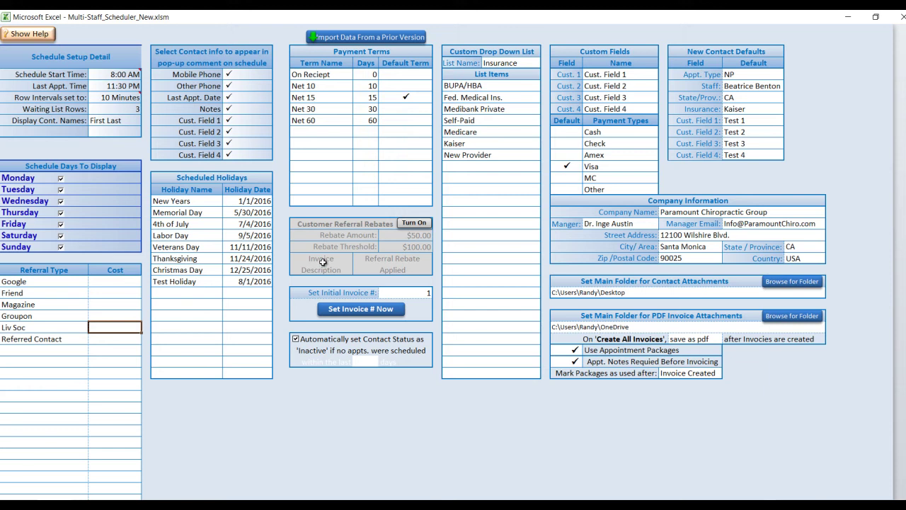
# Toggle the automatic 'Inactive' contact status option off and on, and examine its day-limit row.
pyautogui.click(295, 339)
pyautogui.click(295, 339)
pyautogui.moveTo(303, 360); pyautogui.dragTo(408, 366)
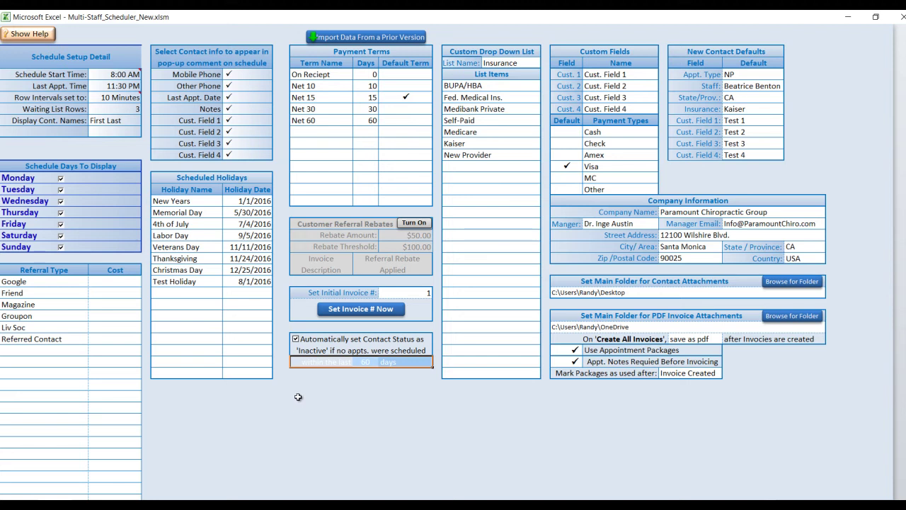
pyautogui.click(358, 362)
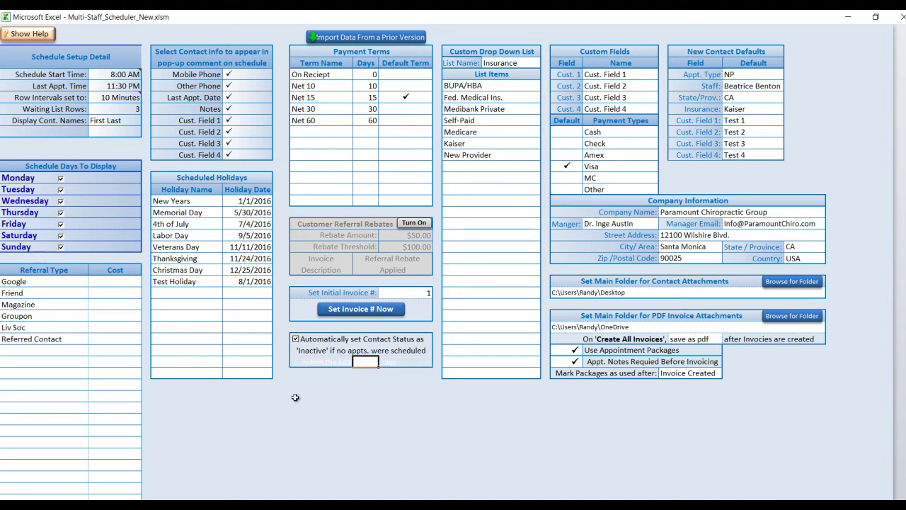
pyautogui.moveTo(297, 366); pyautogui.dragTo(404, 363)
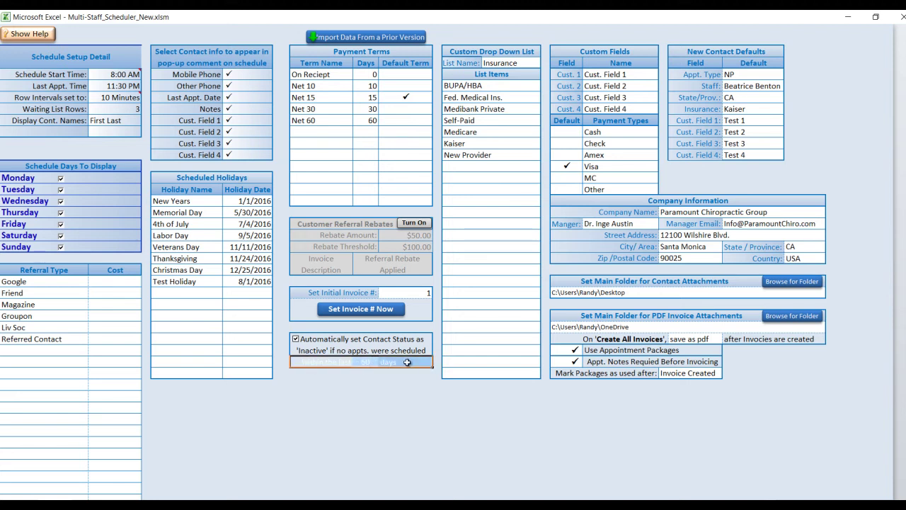
# Examine the custom drop-down list's name and its full range of list items.
pyautogui.click(486, 130)
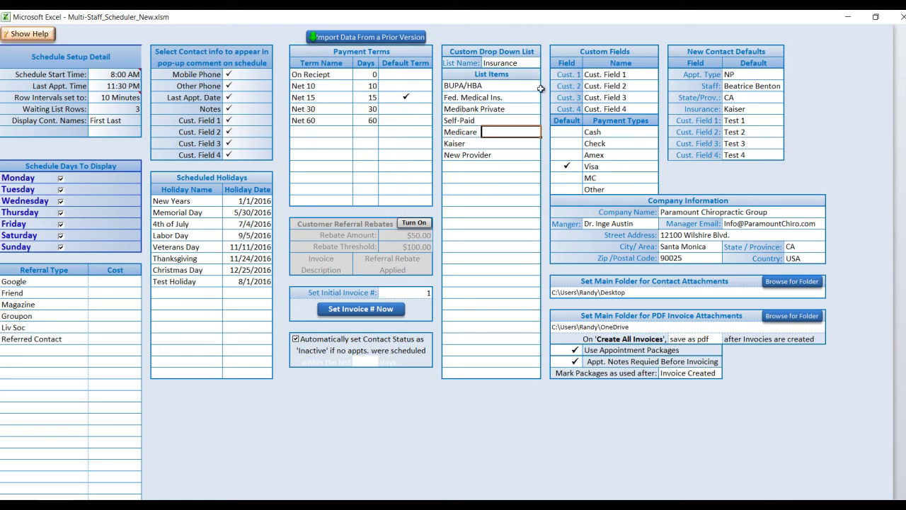
pyautogui.click(520, 63)
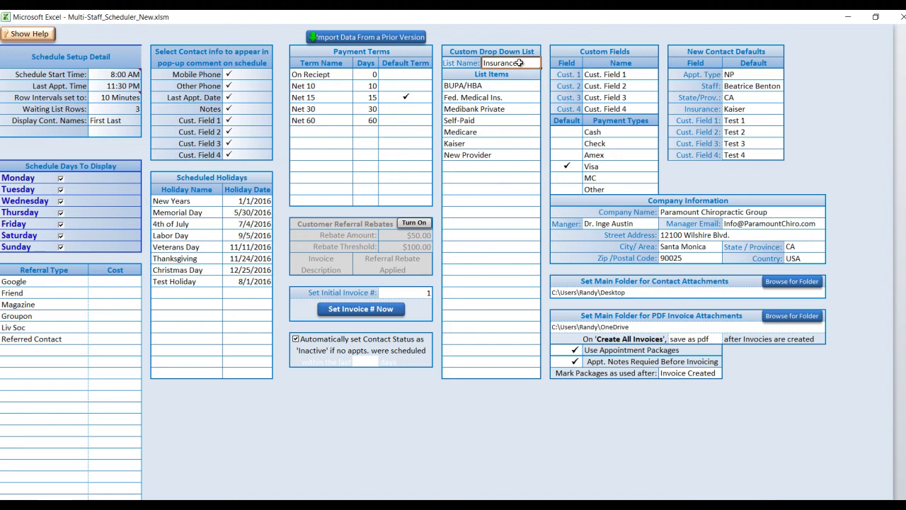
pyautogui.click(506, 243)
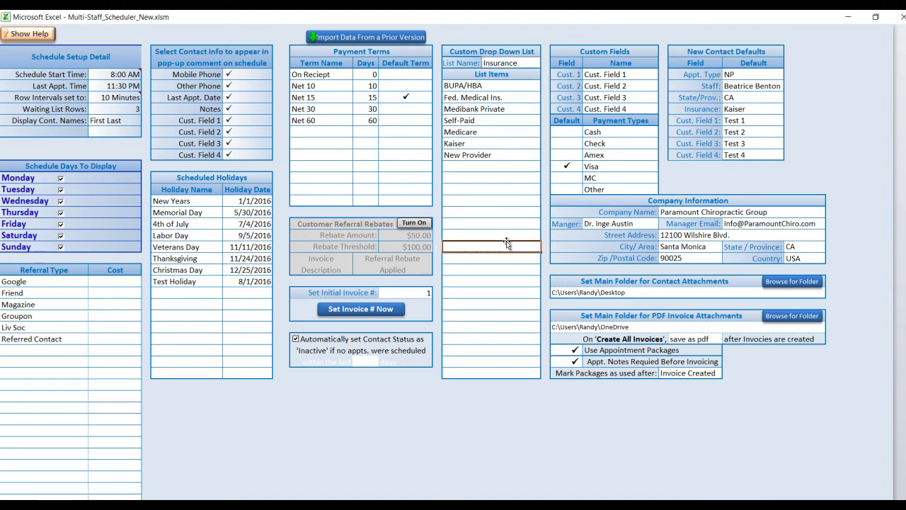
pyautogui.moveTo(496, 85); pyautogui.dragTo(520, 375)
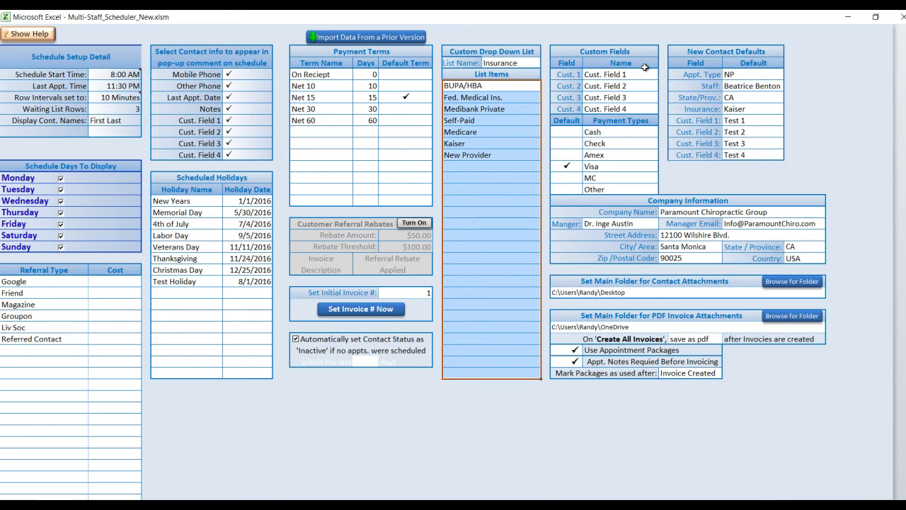
# Review the payment types and make Amex the default one.
pyautogui.moveTo(641, 74); pyautogui.dragTo(620, 191)
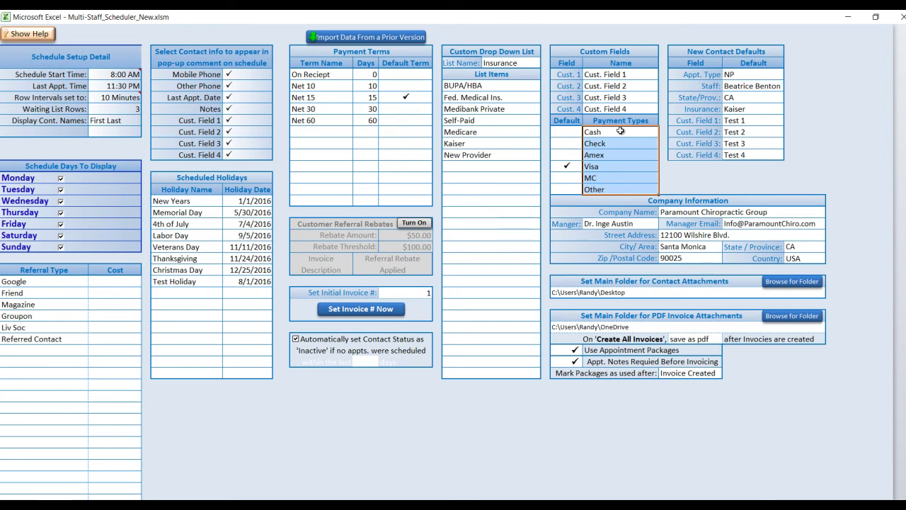
pyautogui.click(572, 165)
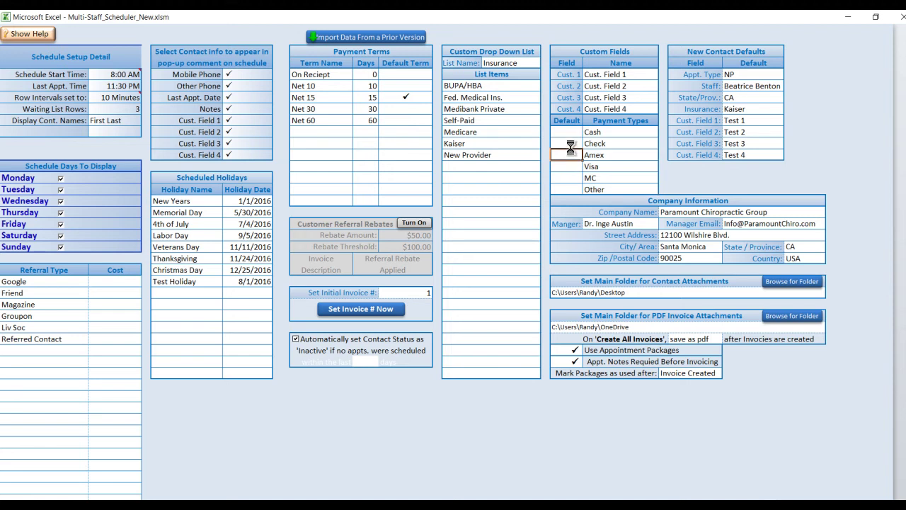
pyautogui.click(570, 133)
pyautogui.click(569, 164)
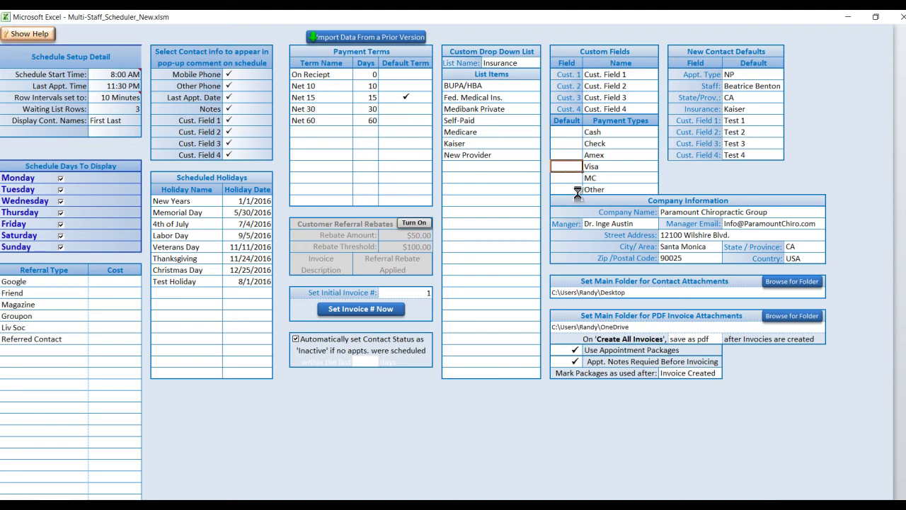
pyautogui.click(575, 152)
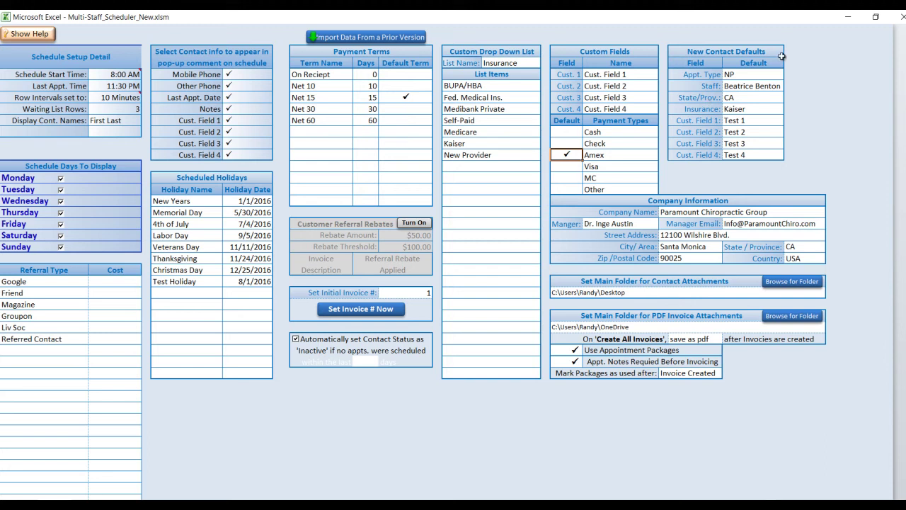
# Examine the new contact defaults, the company name and the main folder for contact attachments.
pyautogui.moveTo(765, 74); pyautogui.dragTo(757, 155)
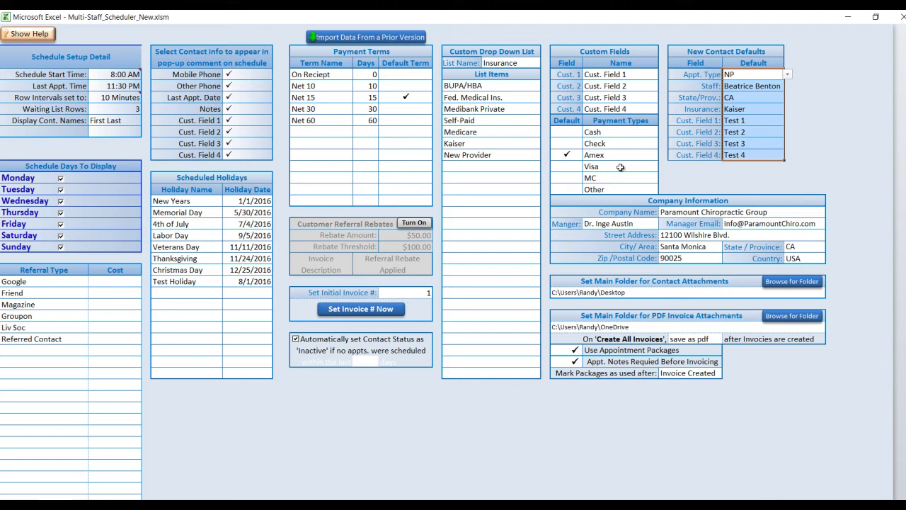
pyautogui.click(716, 213)
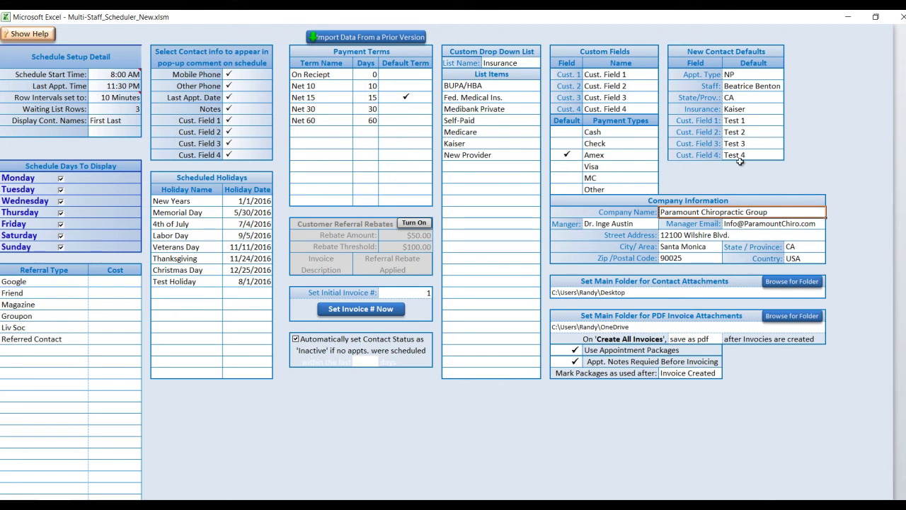
pyautogui.click(692, 294)
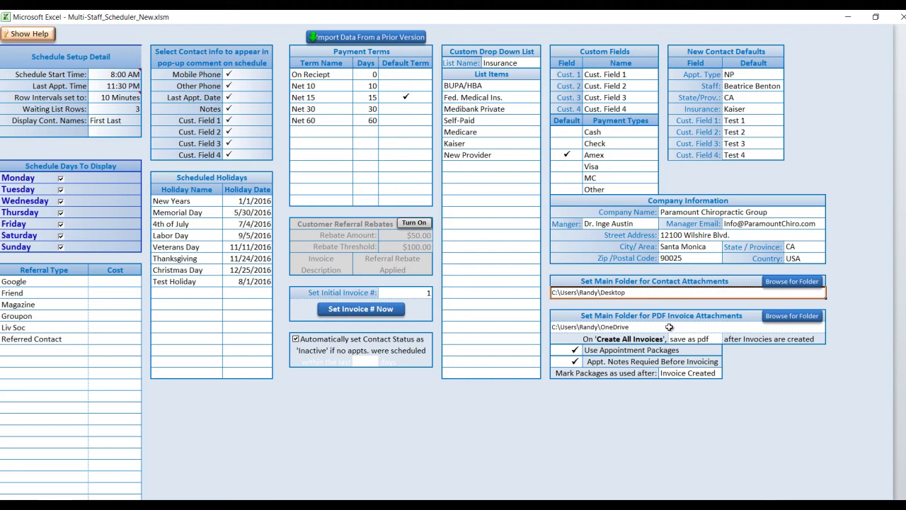
# Review the output options for Create All Invoices and choose 'save as pdf'.
pyautogui.click(710, 340)
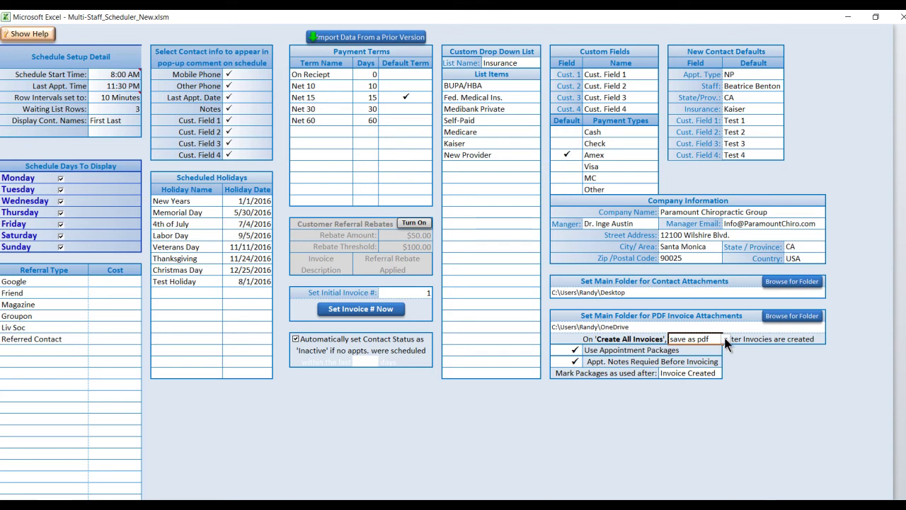
pyautogui.click(724, 339)
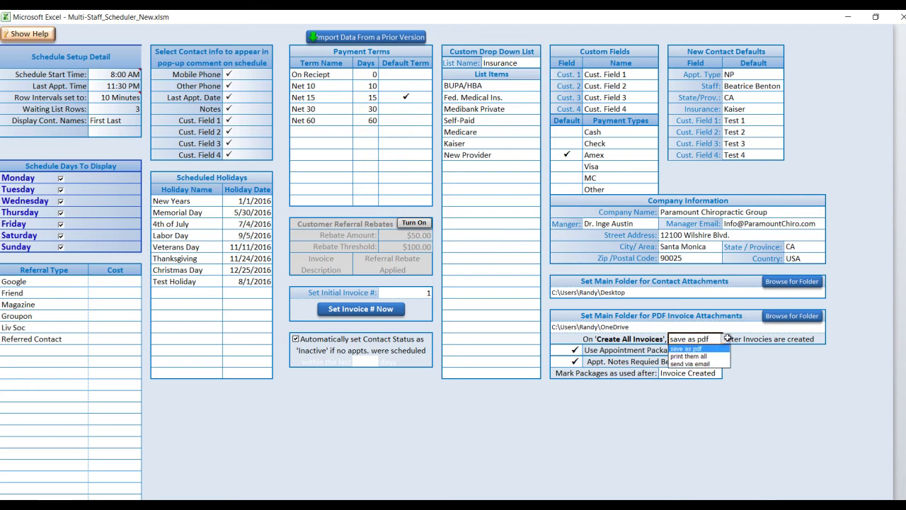
pyautogui.click(724, 347)
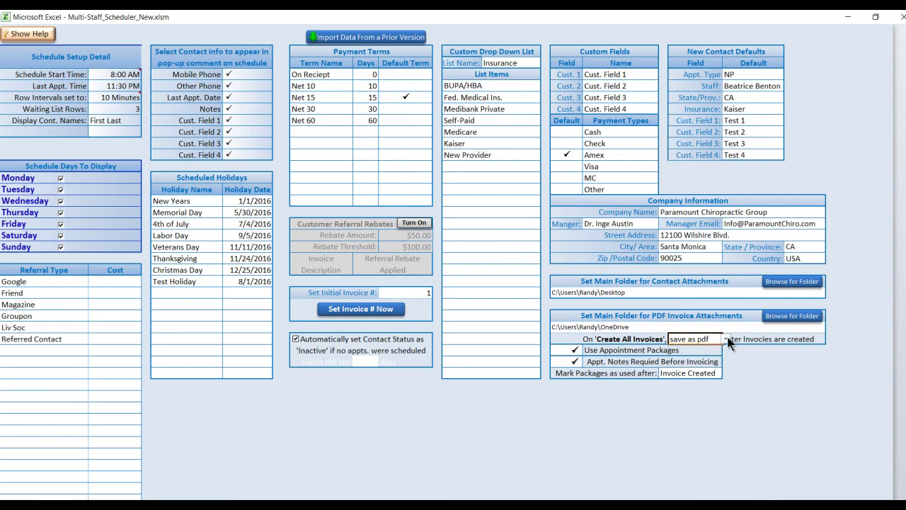
# Turn the use of appointment packages off and back on, and view the options for when packages are marked as used.
pyautogui.click(558, 349)
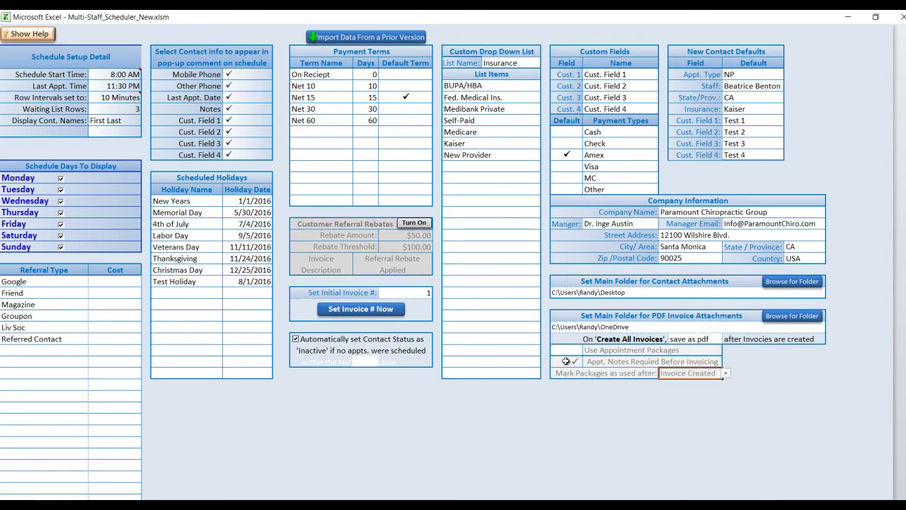
pyautogui.click(564, 351)
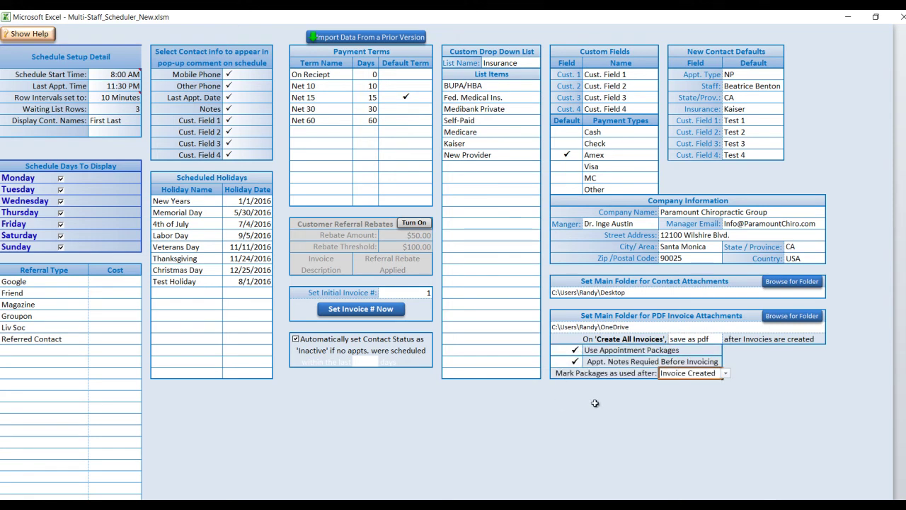
pyautogui.click(725, 372)
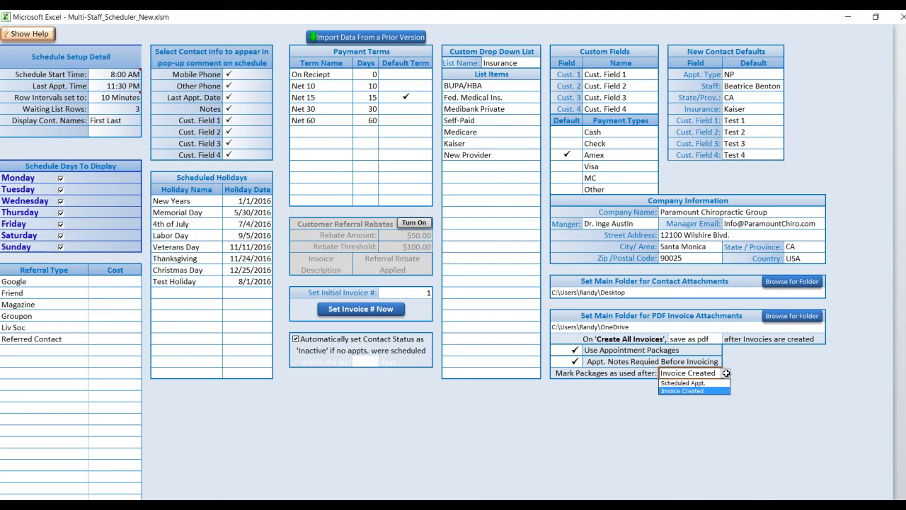
pyautogui.click(725, 372)
pyautogui.click(725, 372)
pyautogui.click(725, 372)
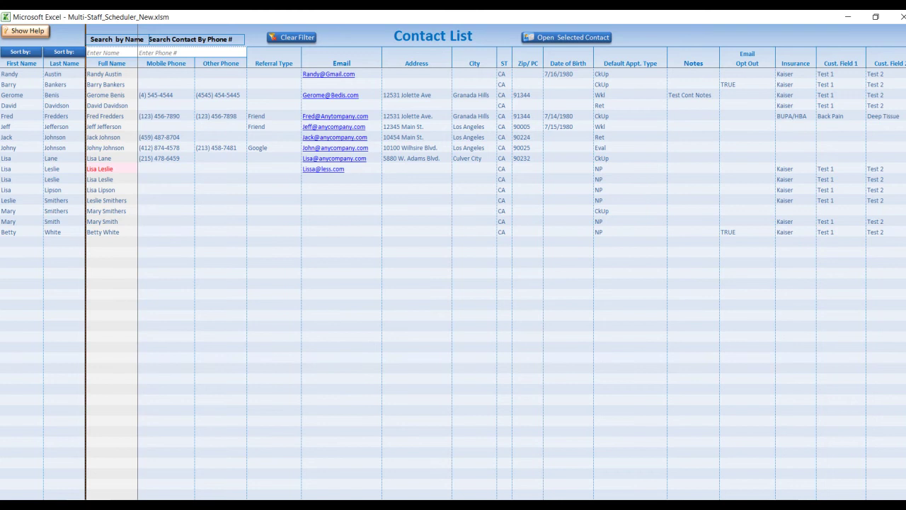
# Examine the Contact List down its rows and across its columns, including the custom fields, referrals and requested staff.
pyautogui.scroll(-20, 453, 283)
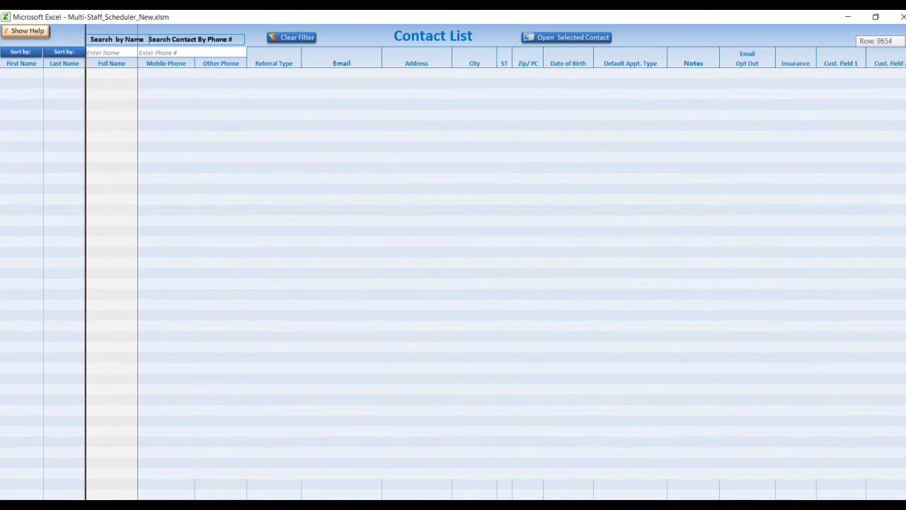
pyautogui.scroll(20, 453, 283)
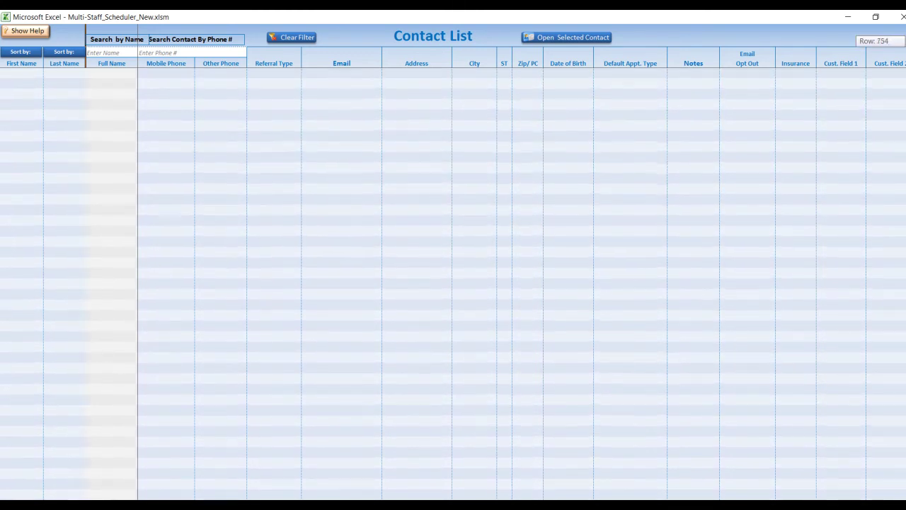
pyautogui.scroll(5, 453, 283)
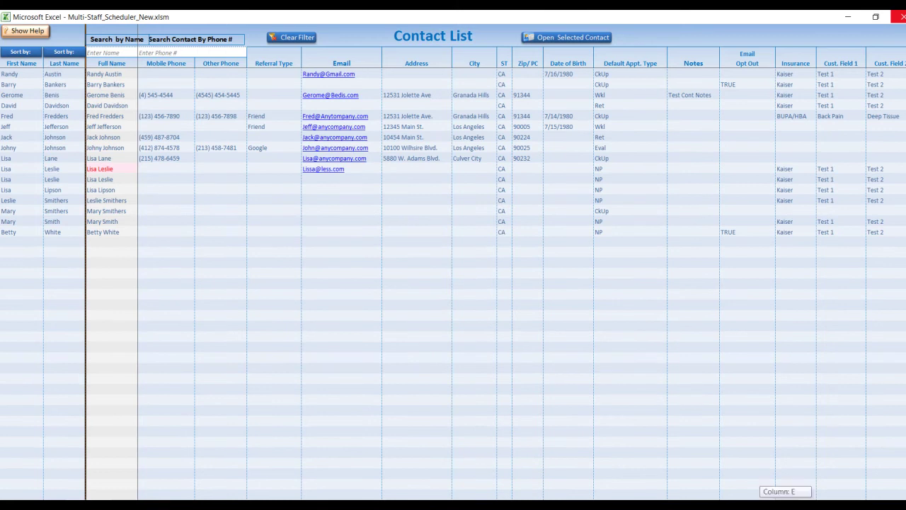
pyautogui.hscroll(4, 453, 283)
pyautogui.hscroll(3, 453, 283)
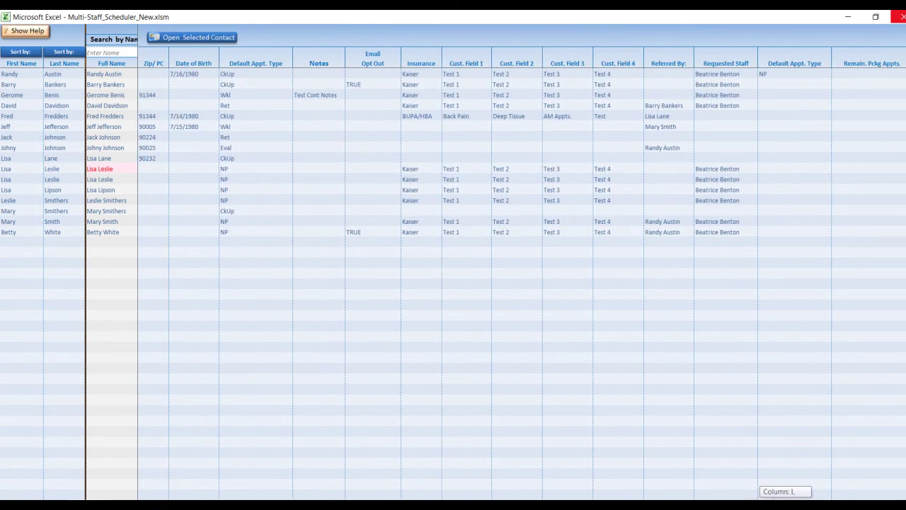
# Examine the Contact List's columns from the custom fields through BD Email Sent Year and back to the phone and e-mail fields.
pyautogui.hscroll(4, 453, 283)
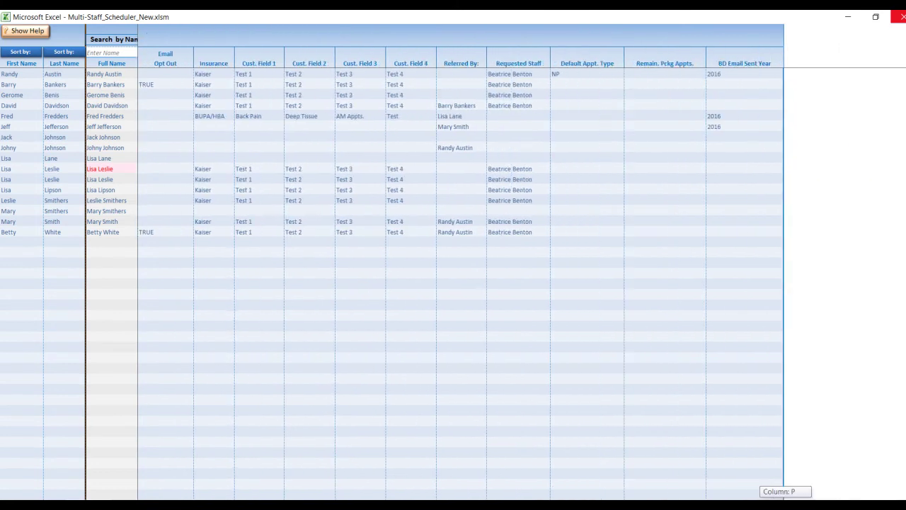
pyautogui.hscroll(-1, 453, 283)
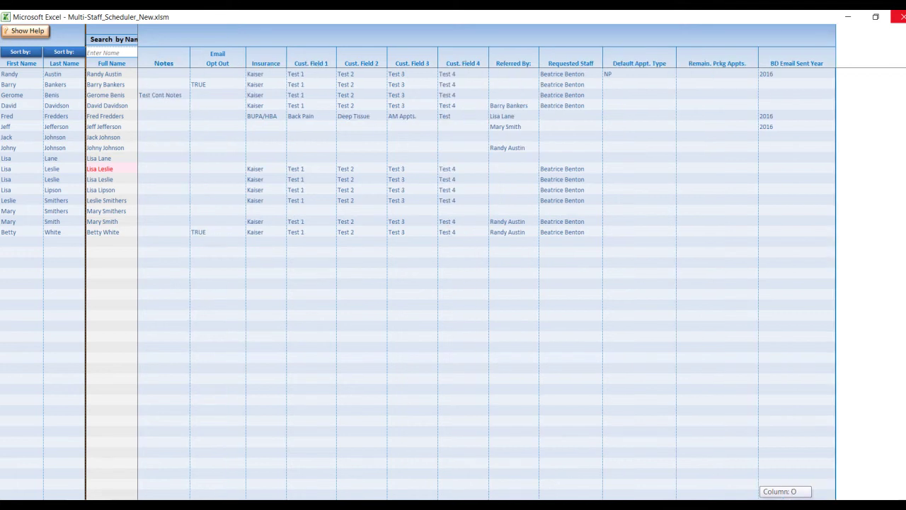
pyautogui.hscroll(-1, 453, 283)
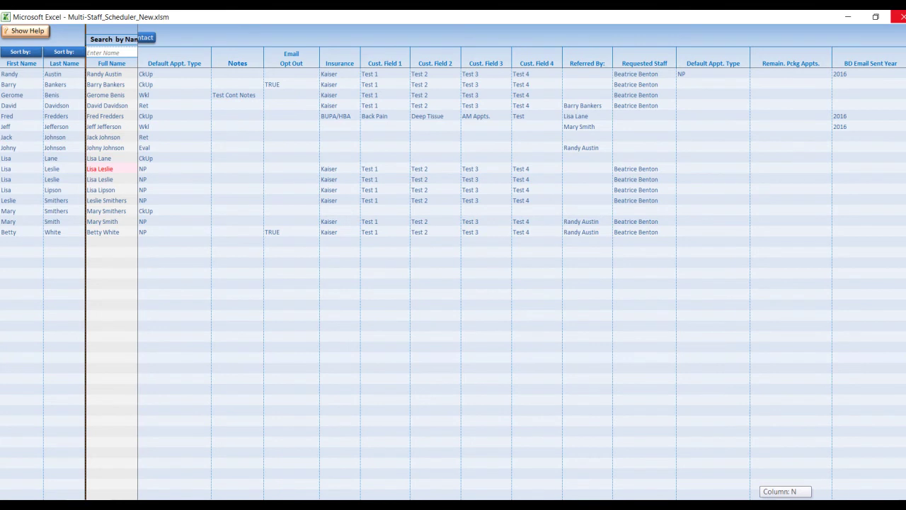
pyautogui.hscroll(-3, 522, 272)
pyautogui.hscroll(-1, 453, 283)
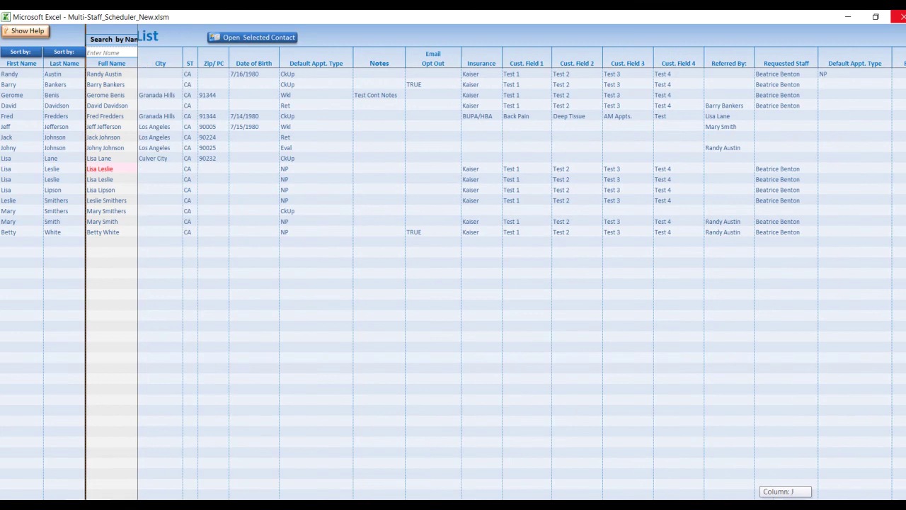
pyautogui.hscroll(-5, 453, 273)
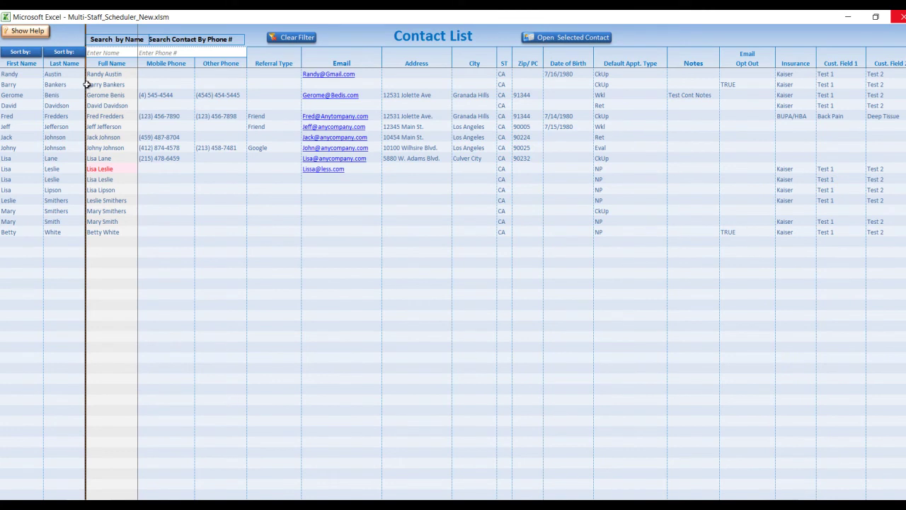
# Search the contacts by name for "ra", and clear the filter to restore the whole list.
pyautogui.click(266, 116)
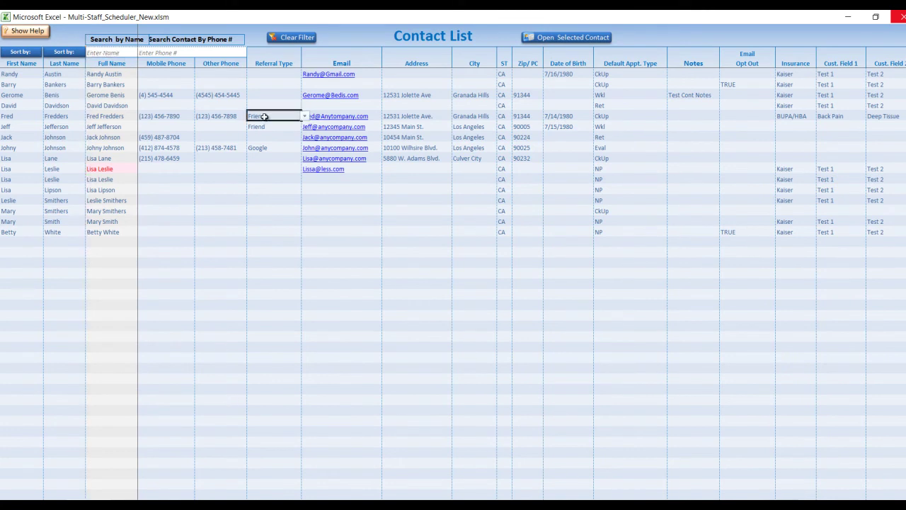
pyautogui.click(113, 53)
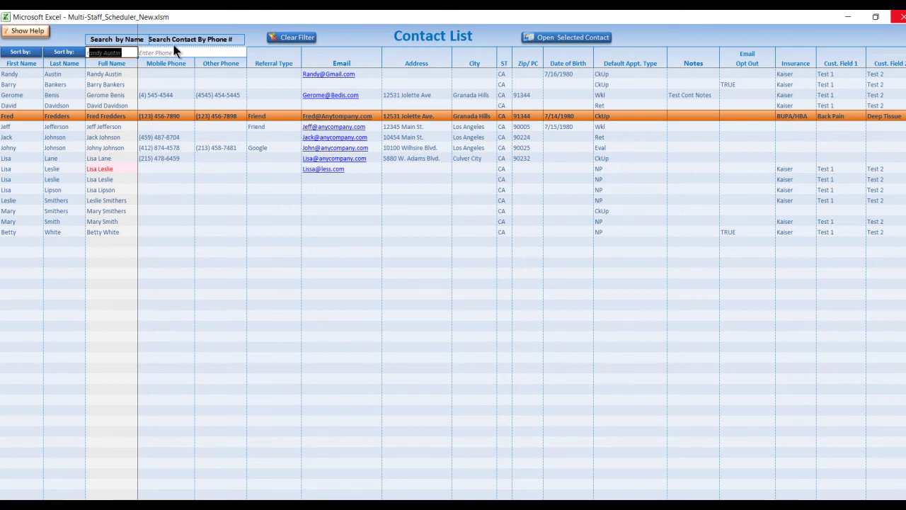
pyautogui.write('ra')
pyautogui.press('Return')
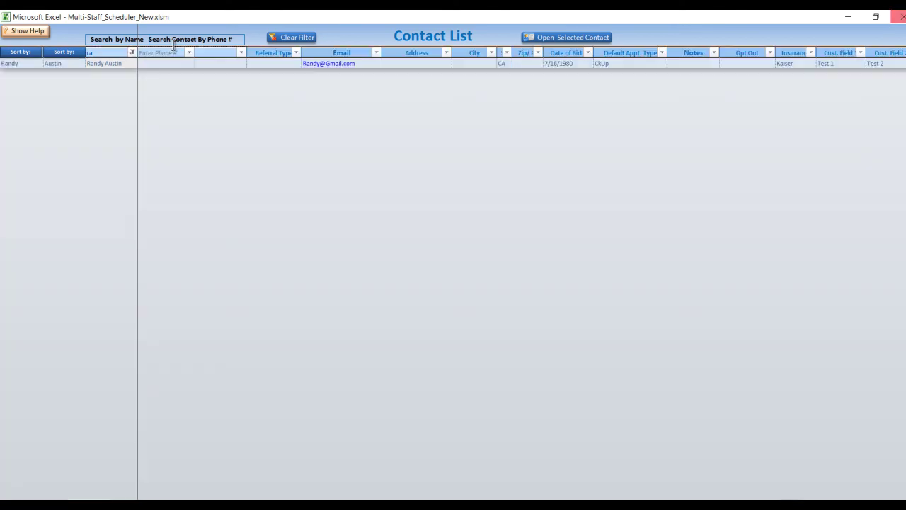
pyautogui.click(308, 36)
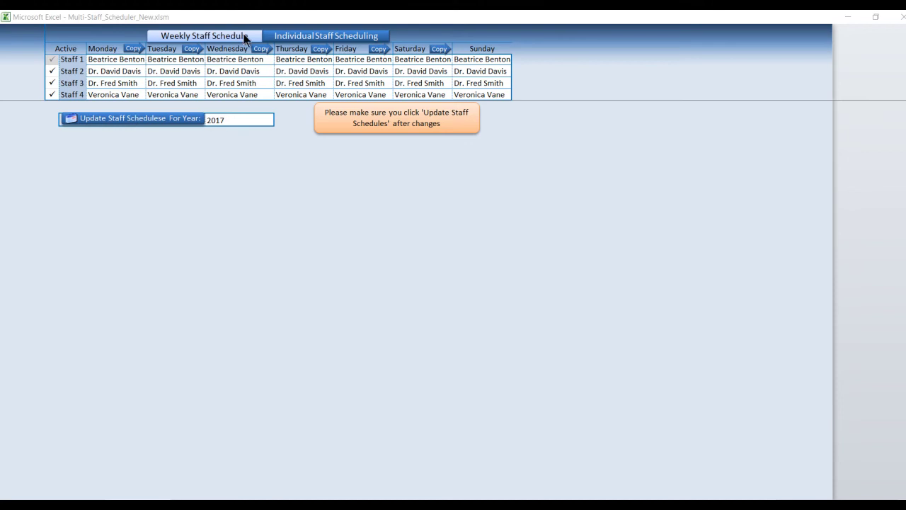
# Deactivate Staff 4, Staff 3 and Staff 2 in the Weekly Staff Schedule and reactivate all three.
pyautogui.click(113, 59)
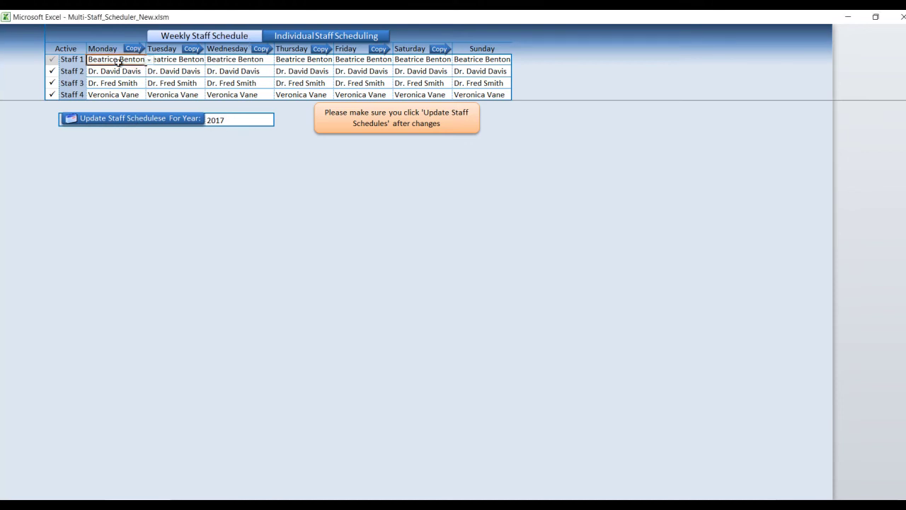
pyautogui.click(52, 94)
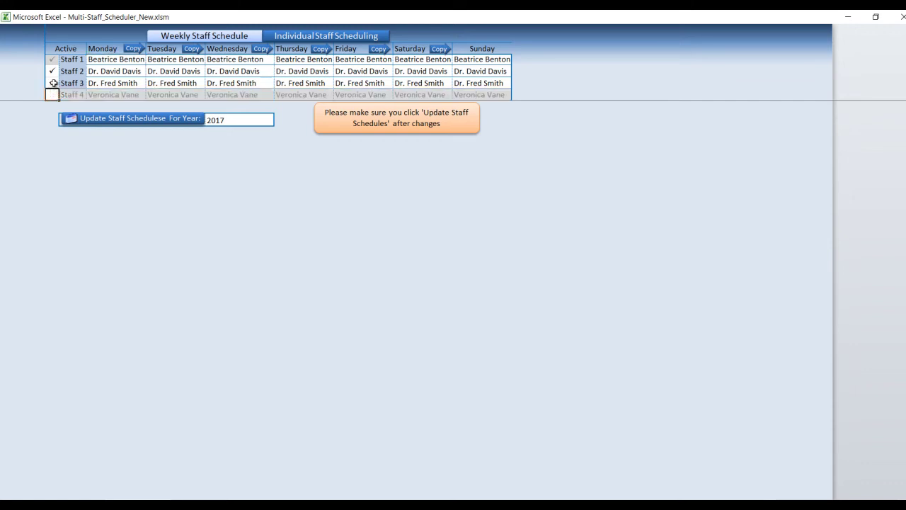
pyautogui.click(52, 83)
pyautogui.click(51, 71)
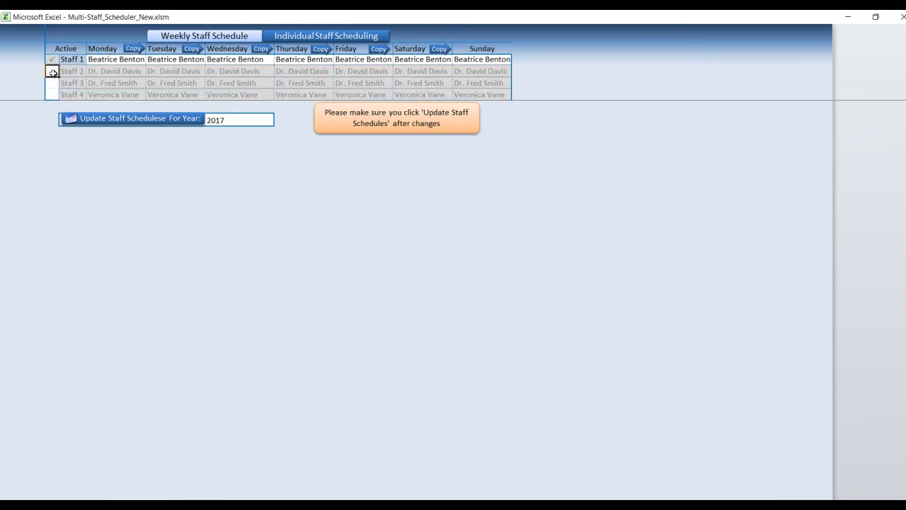
pyautogui.click(71, 74)
pyautogui.click(51, 71)
pyautogui.click(52, 83)
pyautogui.click(52, 94)
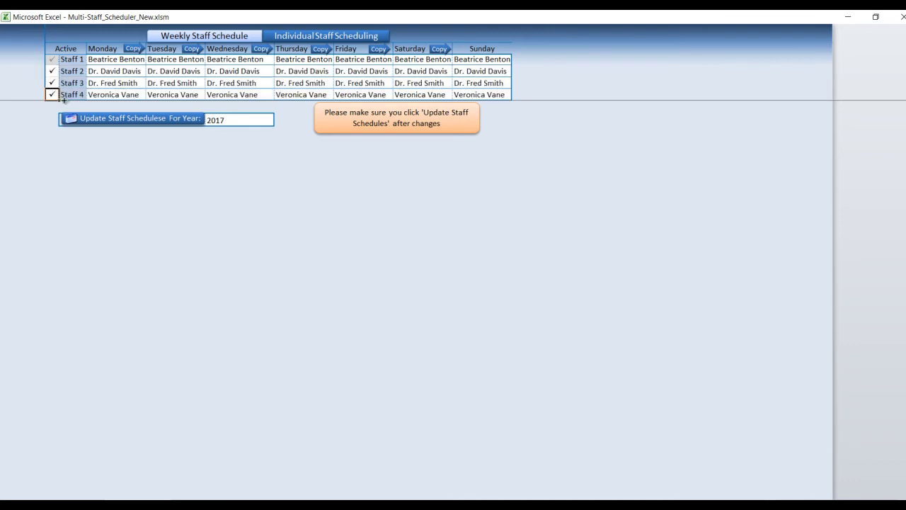
# Assign different staff members to the Staff 2 and Staff 3 slots on Monday in the weekly schedule.
pyautogui.click(121, 71)
pyautogui.click(149, 71)
pyautogui.click(124, 128)
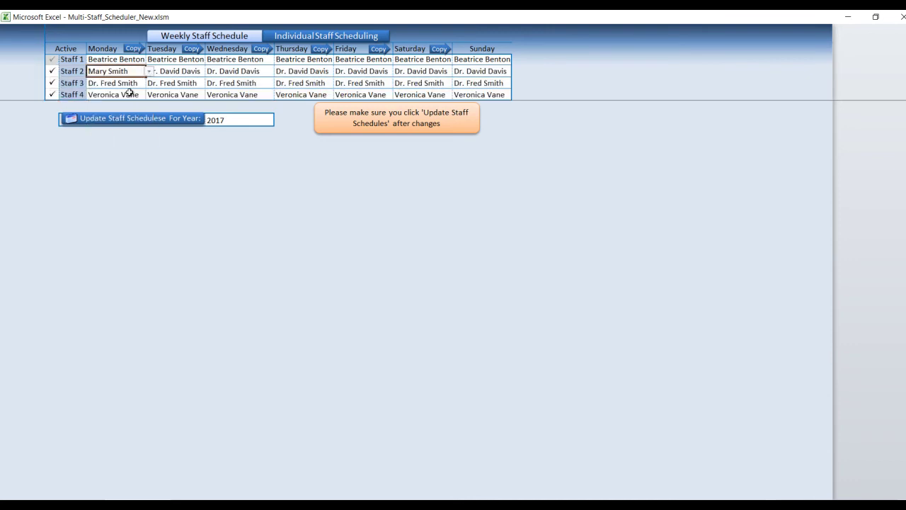
pyautogui.click(119, 83)
pyautogui.click(149, 83)
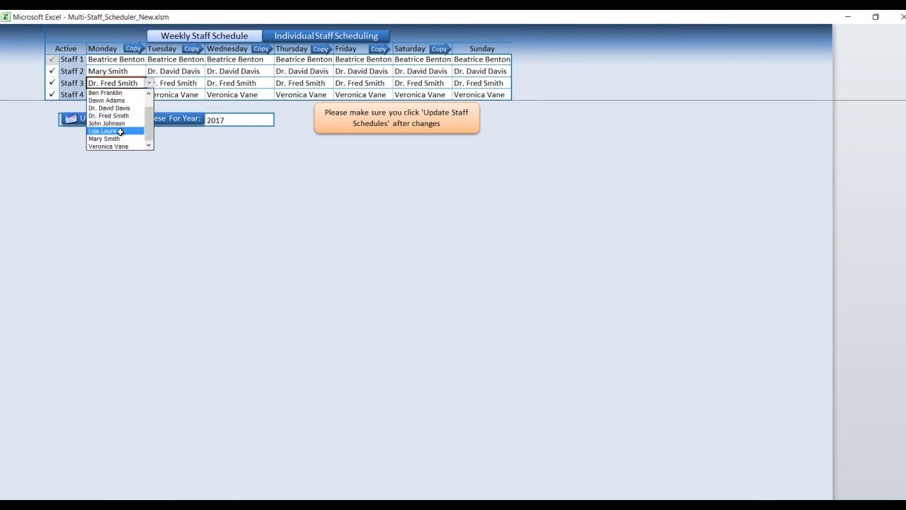
pyautogui.click(121, 131)
# Copy Monday's staff assignments across each following day through Saturday.
pyautogui.click(134, 50)
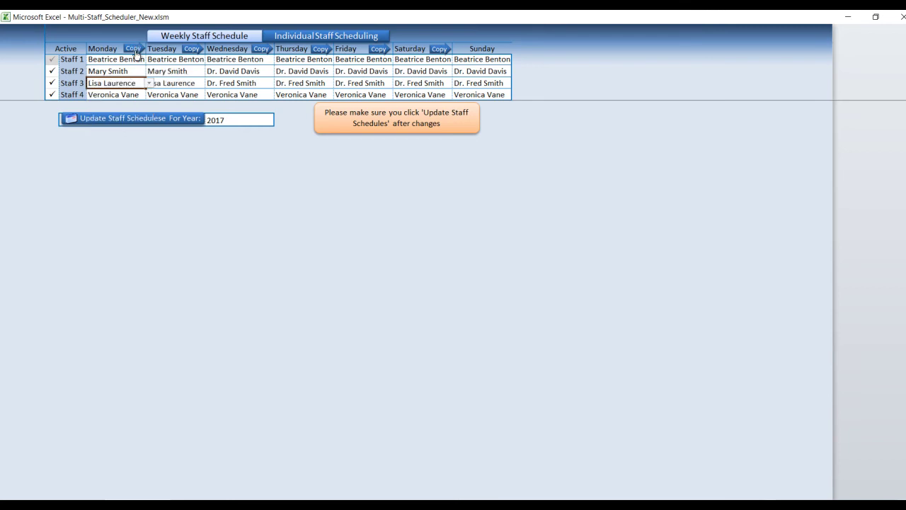
pyautogui.click(193, 49)
pyautogui.click(262, 49)
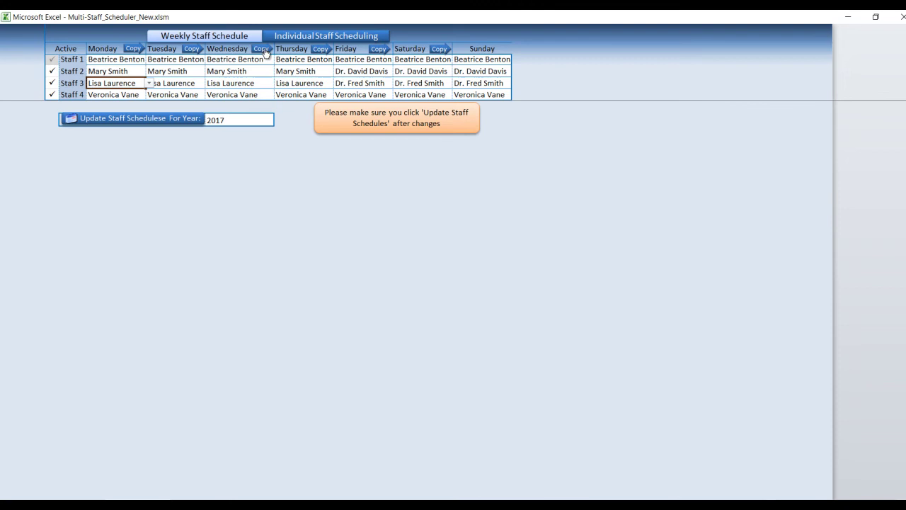
pyautogui.click(317, 51)
pyautogui.click(381, 51)
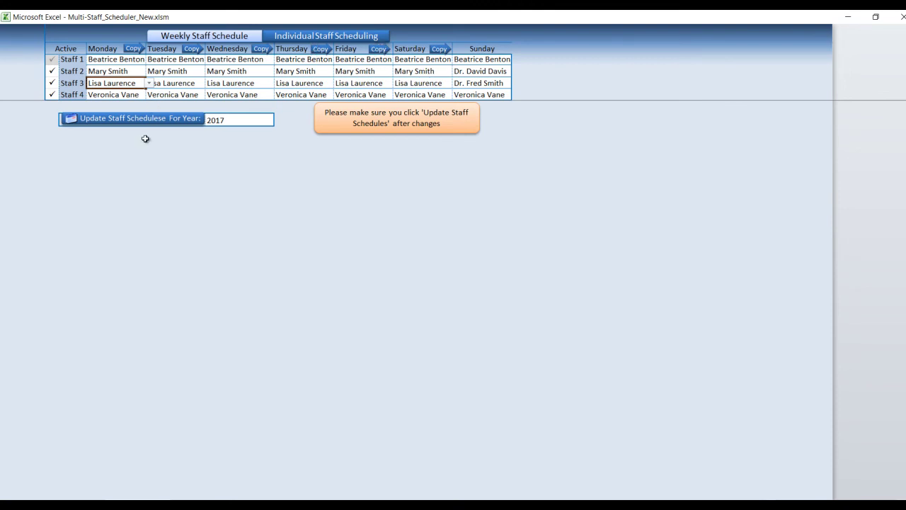
# Set the schedule year to 2016 and update the staff schedules without updating the entire year.
pyautogui.click(242, 118)
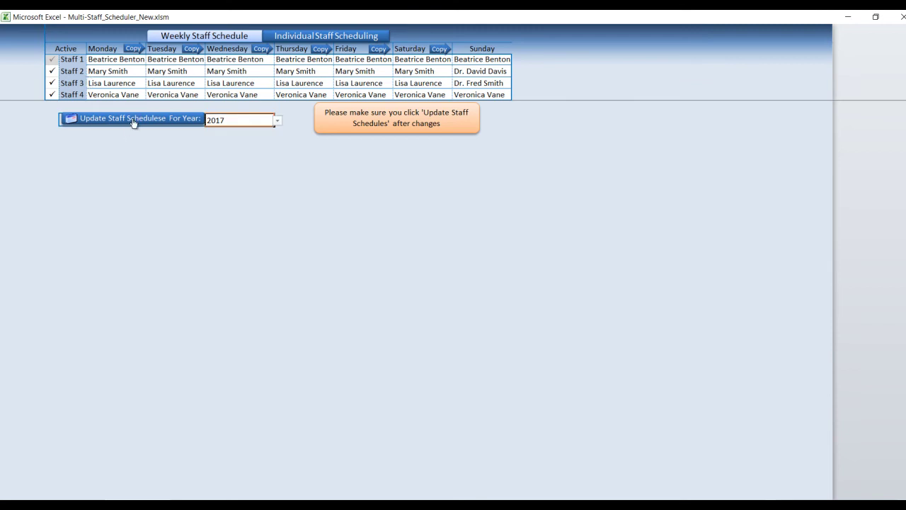
pyautogui.click(276, 121)
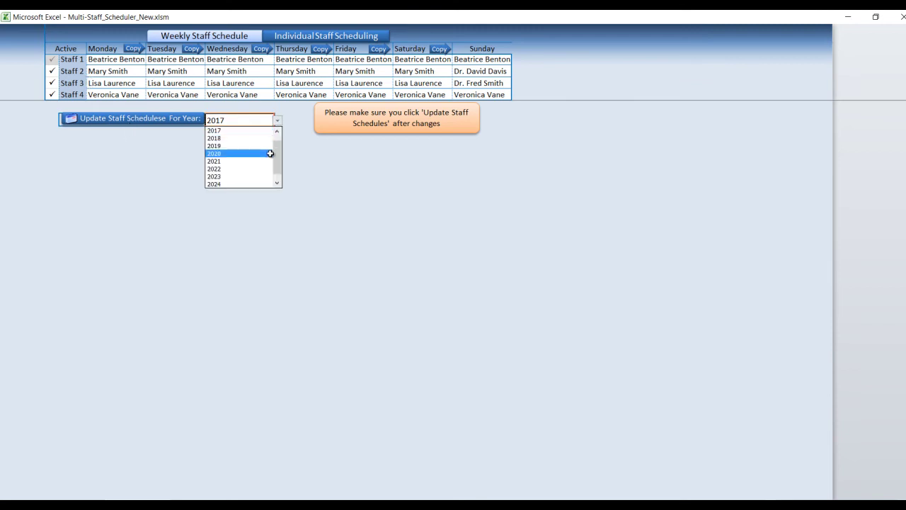
pyautogui.scroll(2, 277, 142)
pyautogui.click(251, 138)
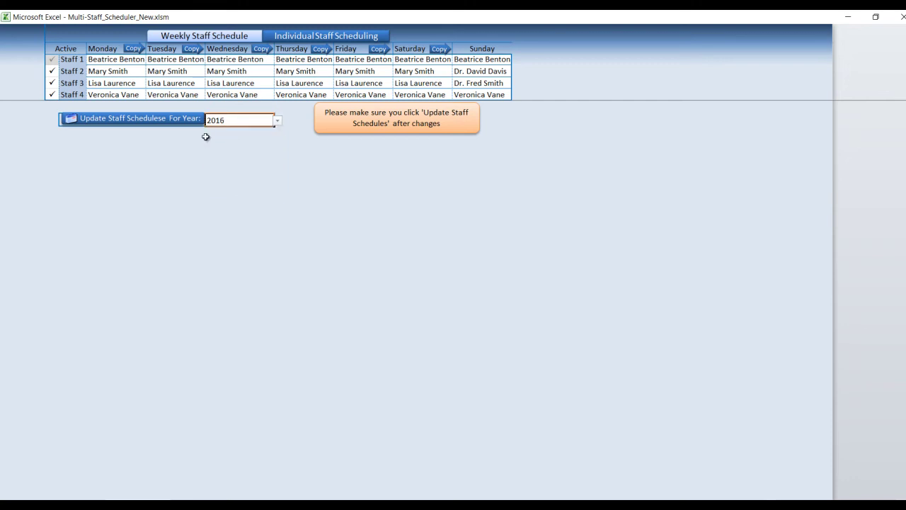
pyautogui.click(190, 119)
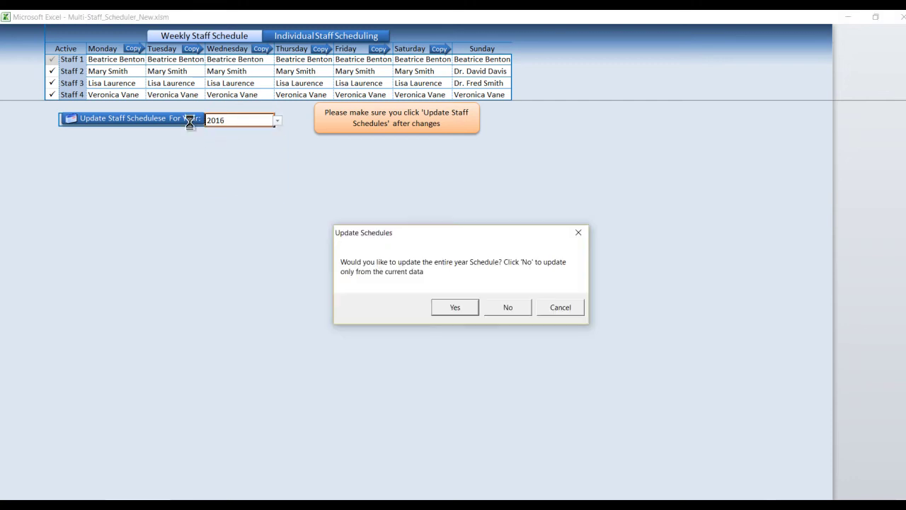
pyautogui.click(496, 309)
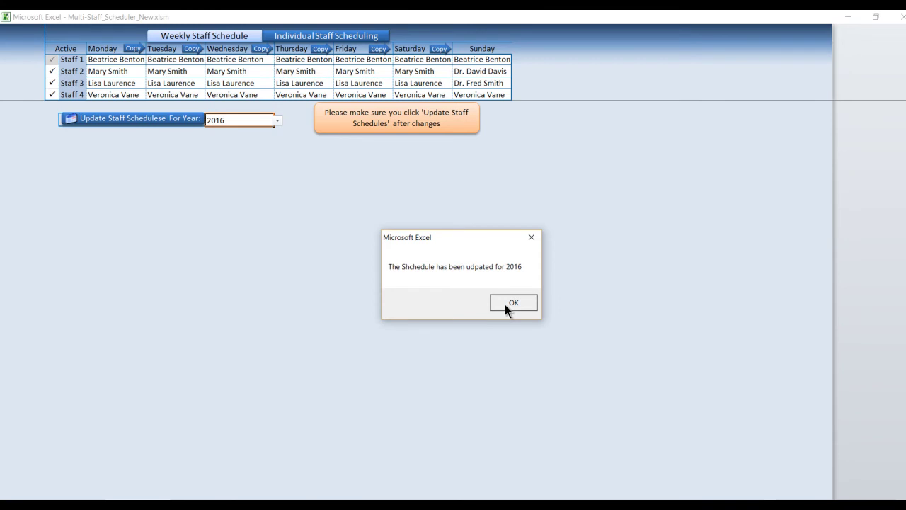
pyautogui.click(511, 303)
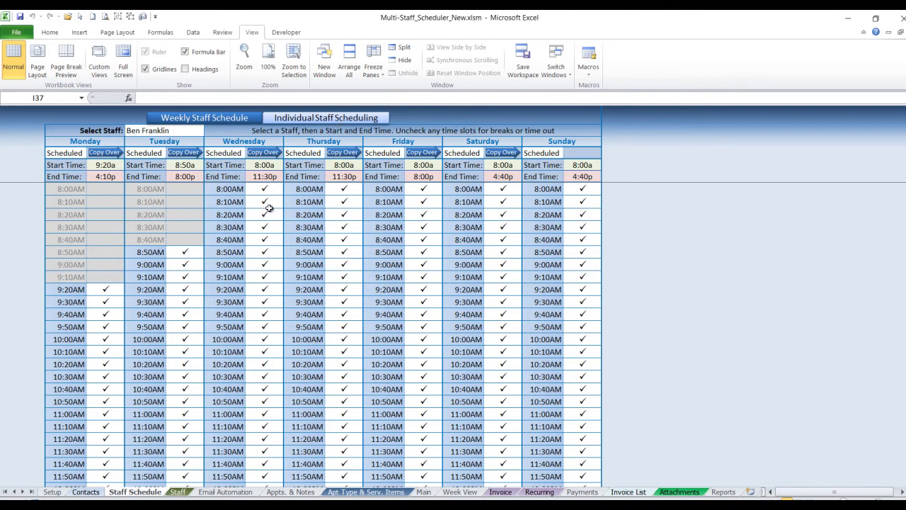
# Show the individual schedule of the first staff member in the selection list.
pyautogui.click(174, 129)
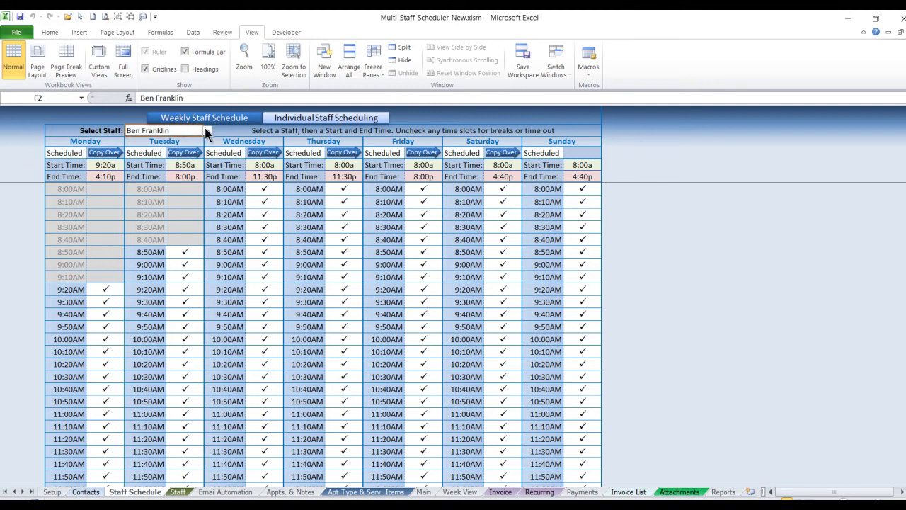
pyautogui.click(208, 130)
pyautogui.scroll(2, 204, 162)
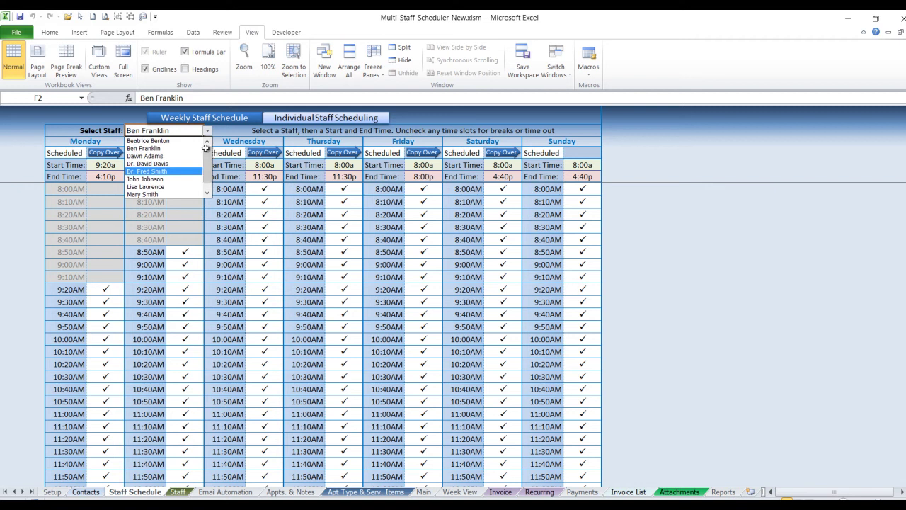
pyautogui.click(184, 141)
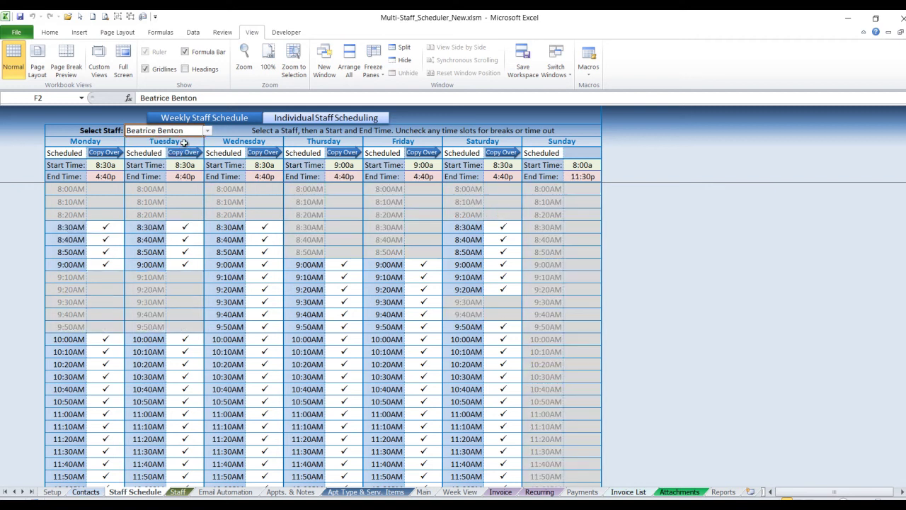
# Set the selected staff member's Monday start time to 9:20a and end time to 5:40p.
pyautogui.click(104, 167)
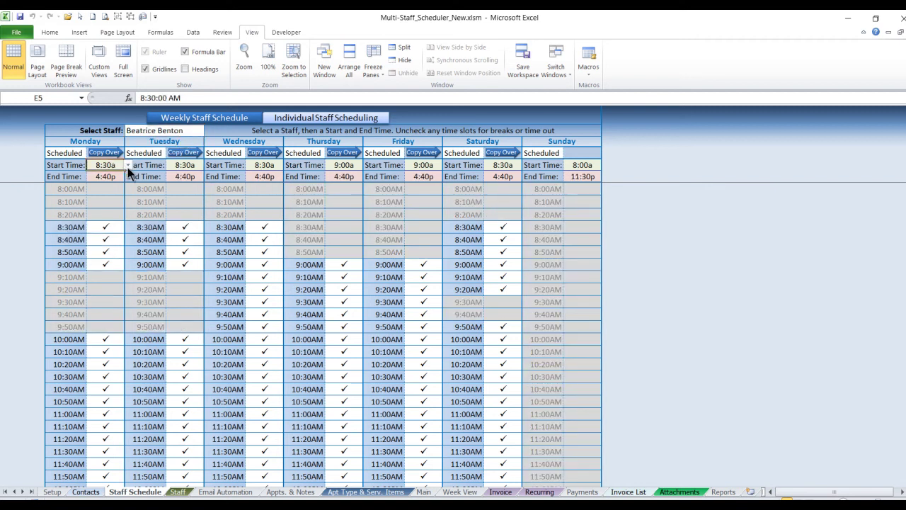
pyautogui.click(127, 165)
pyautogui.click(106, 215)
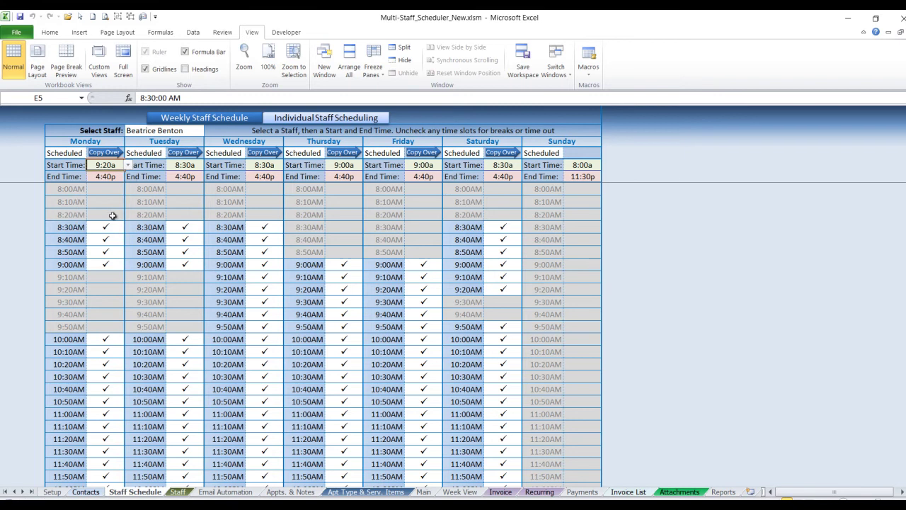
pyautogui.click(121, 178)
pyautogui.click(127, 177)
pyautogui.click(113, 231)
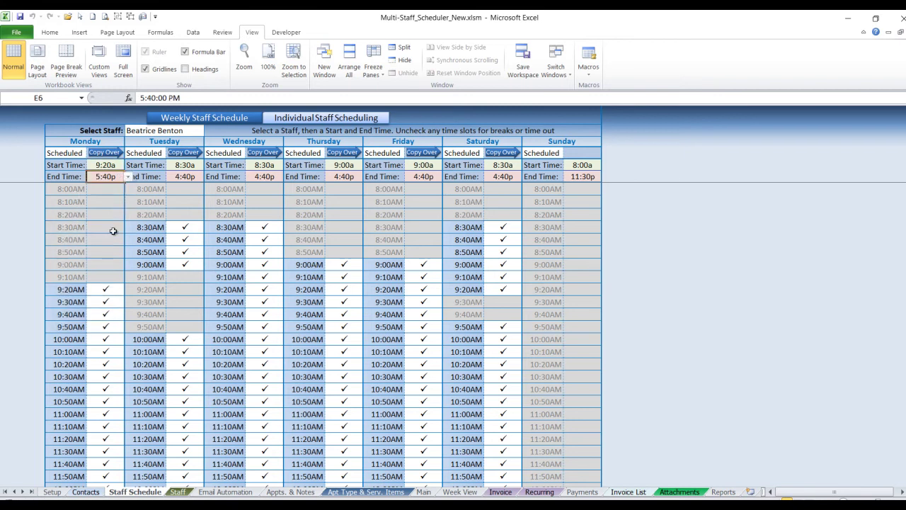
pyautogui.scroll(-9, 87, 312)
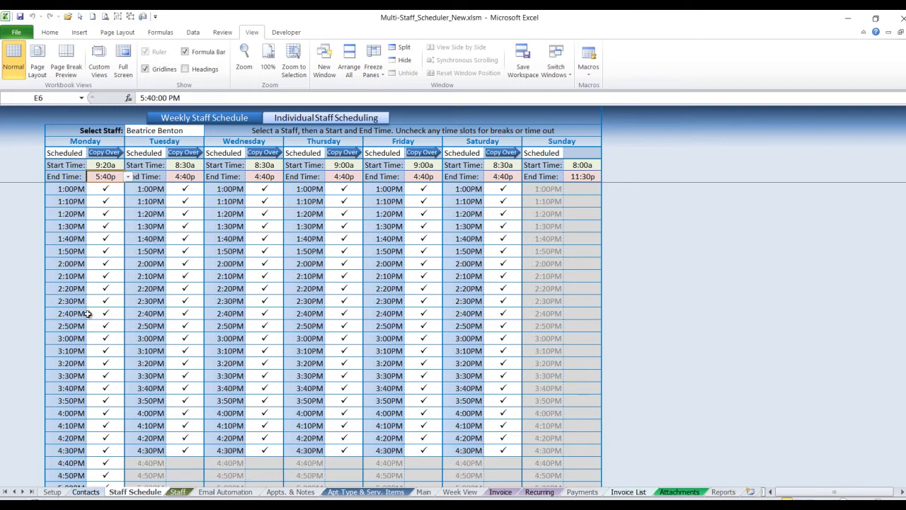
# Mark a Monday break by unchecking the time slots from 10:30AM through 11:00AM.
pyautogui.scroll(11, 90, 309)
pyautogui.click(105, 264)
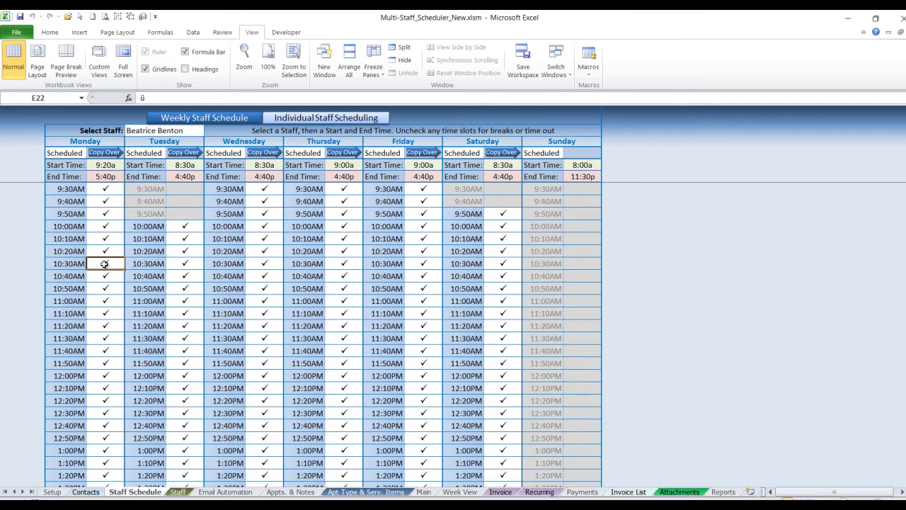
pyautogui.click(105, 276)
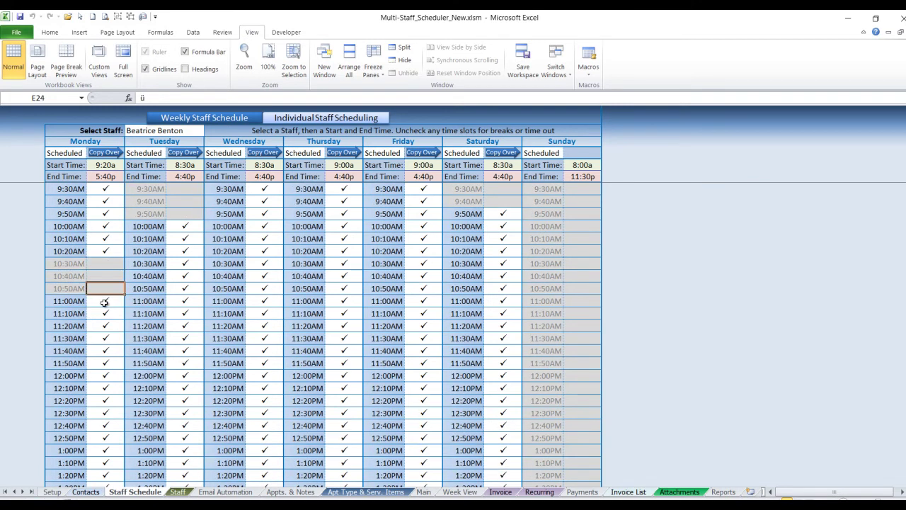
pyautogui.click(104, 302)
# Set the selected staff member's Saturday status to Staff Off, trying Comp. Off along the way.
pyautogui.scroll(1, 102, 357)
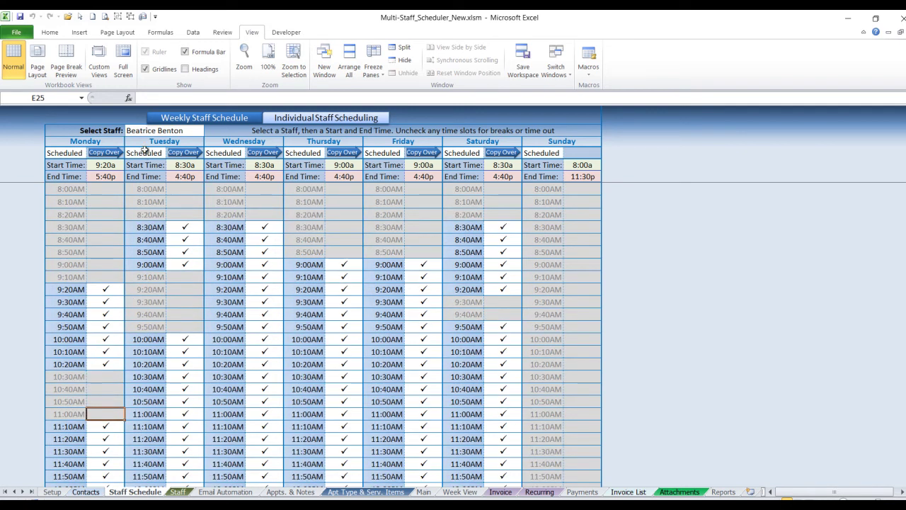
pyautogui.click(464, 152)
pyautogui.click(485, 153)
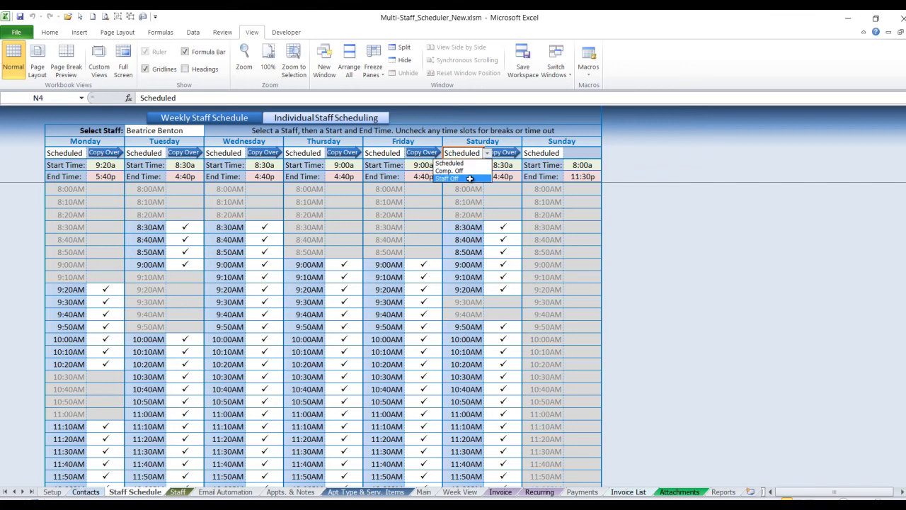
pyautogui.click(470, 178)
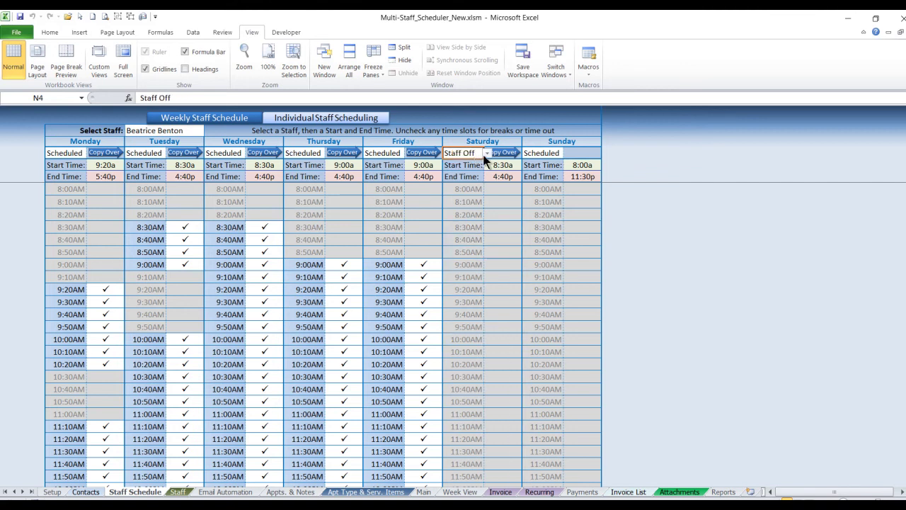
pyautogui.click(487, 153)
pyautogui.click(471, 168)
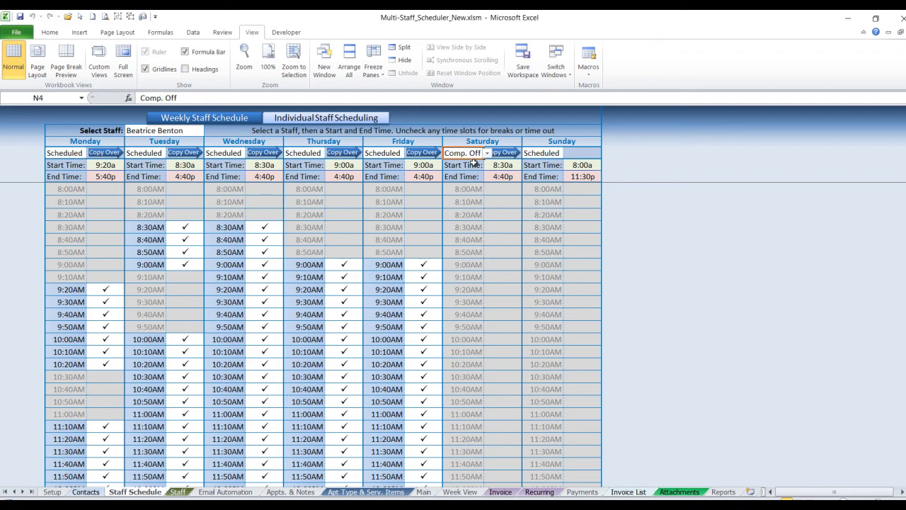
pyautogui.click(487, 153)
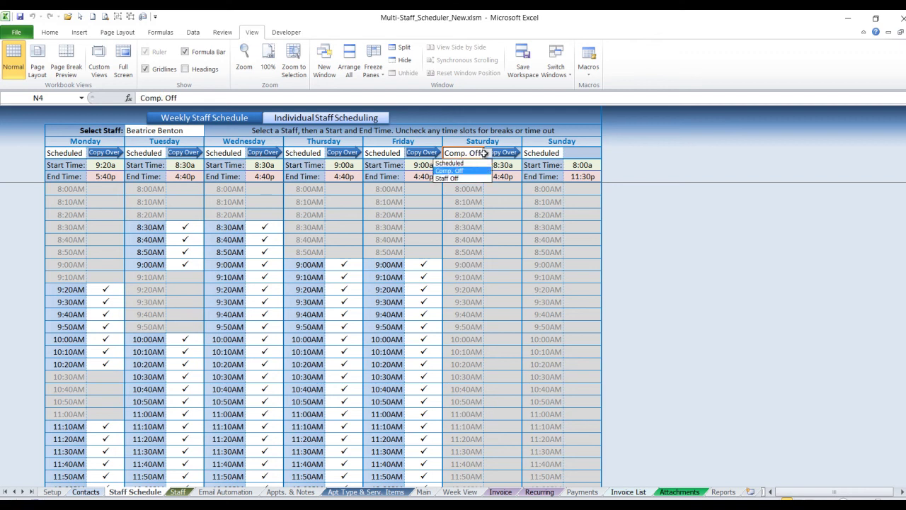
pyautogui.click(467, 178)
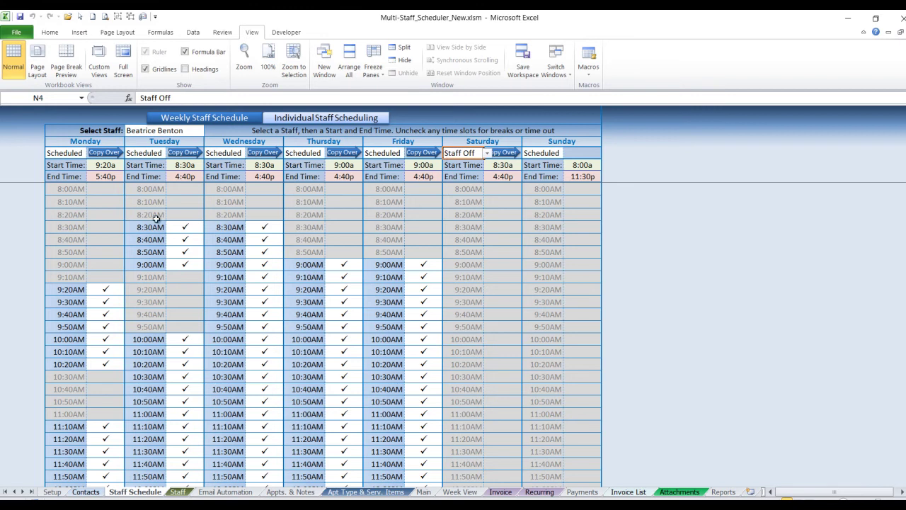
pyautogui.scroll(-4, 161, 232)
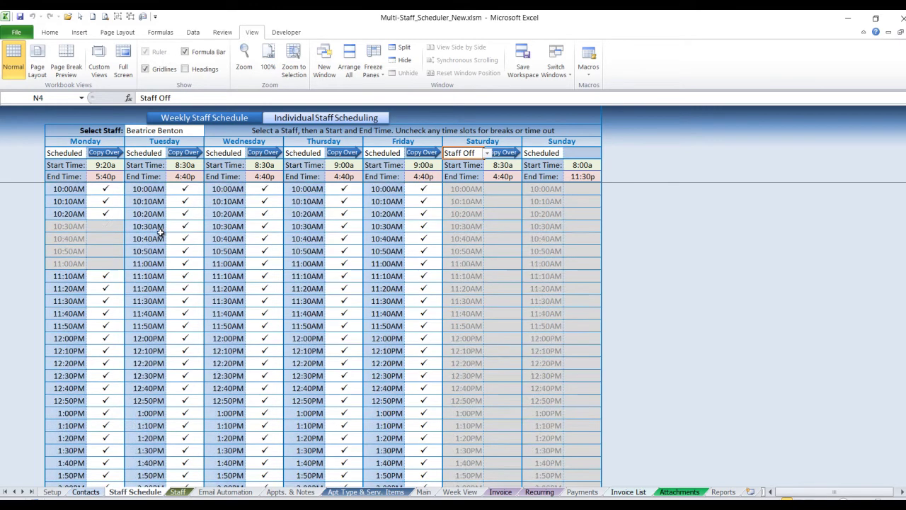
pyautogui.scroll(4, 160, 231)
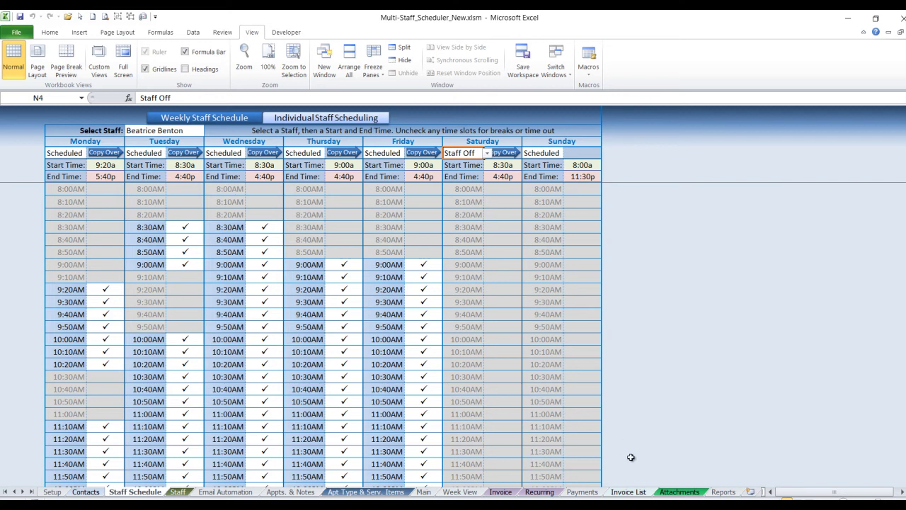
# Open the Email Automation sheet and view several saved emails, including Manual Email Invoice, Referral Of New Contact and New Contact Email.
pyautogui.click(424, 492)
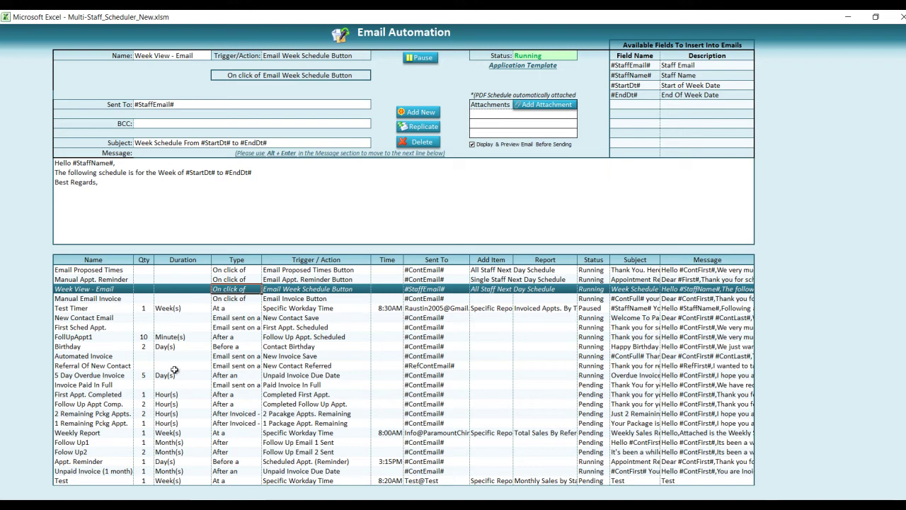
pyautogui.click(72, 328)
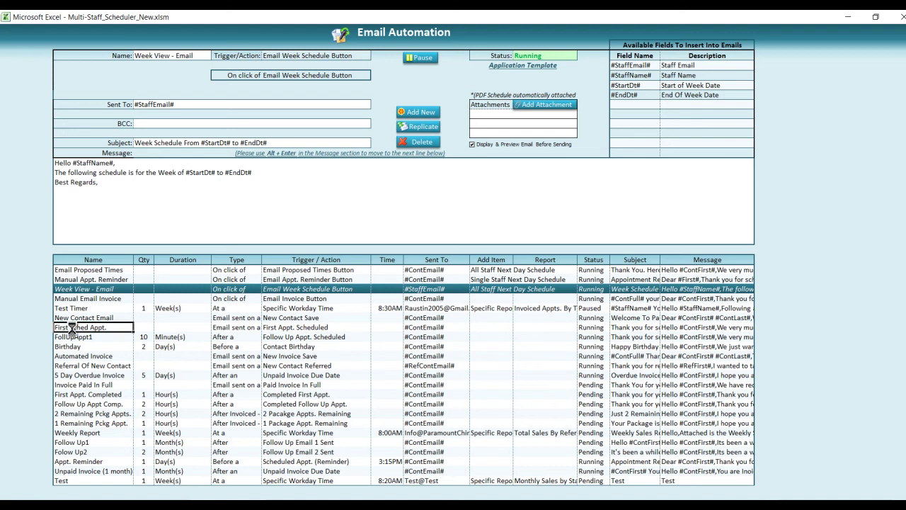
pyautogui.click(90, 298)
pyautogui.click(100, 385)
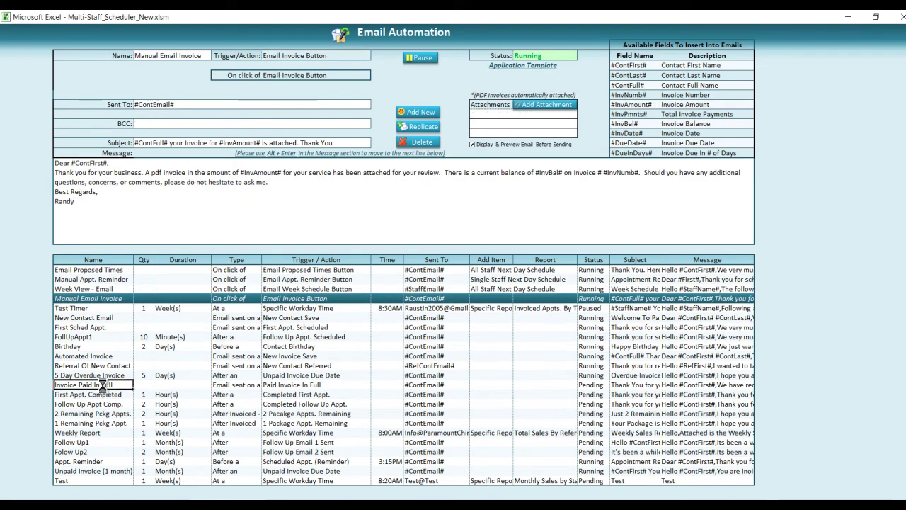
pyautogui.click(196, 442)
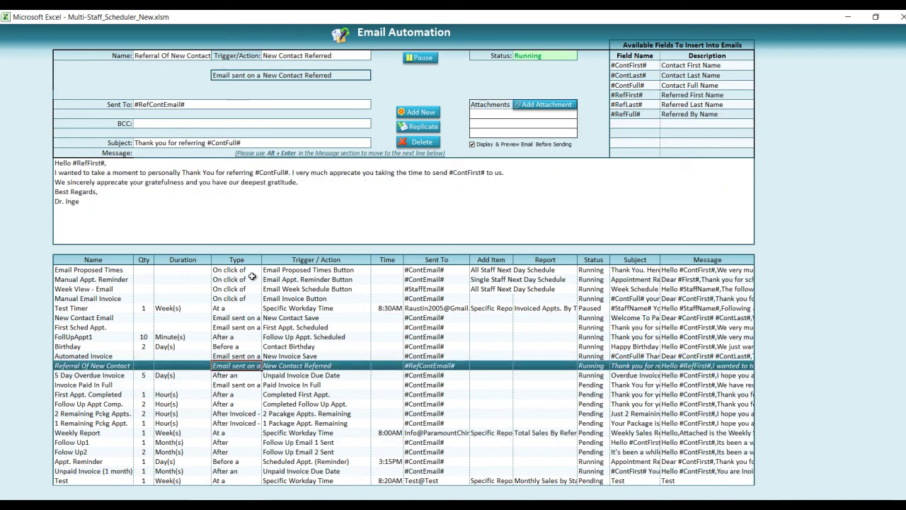
pyautogui.click(208, 318)
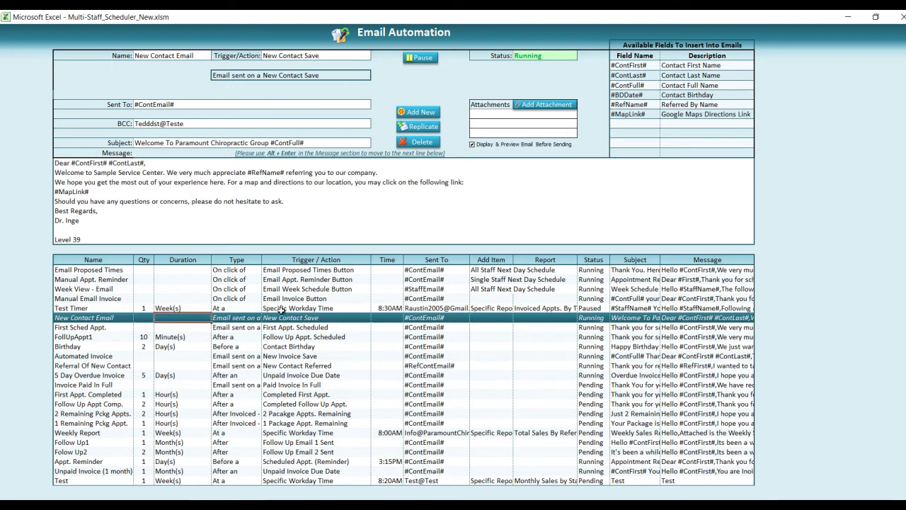
# Browse the available Trigger/Action options for the New Contact Email without changing the selected trigger.
pyautogui.click(371, 55)
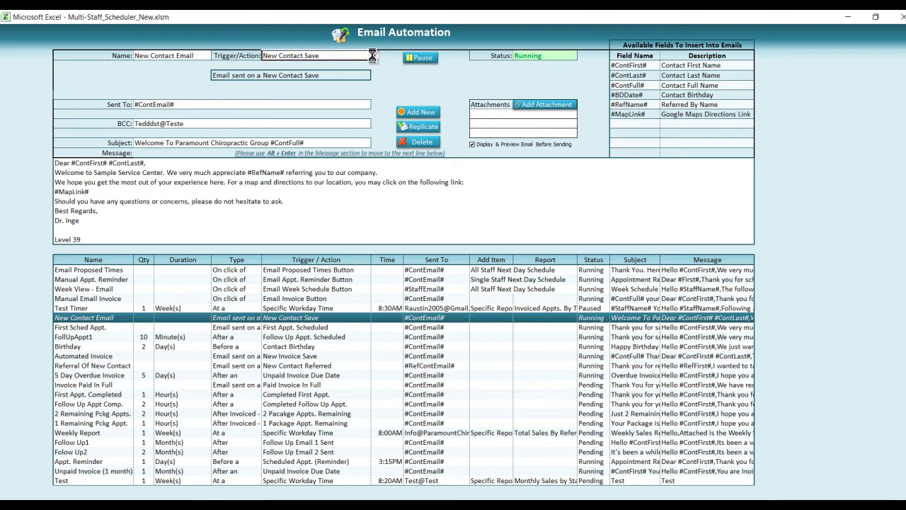
pyautogui.click(372, 55)
pyautogui.moveTo(376, 75); pyautogui.dragTo(378, 98)
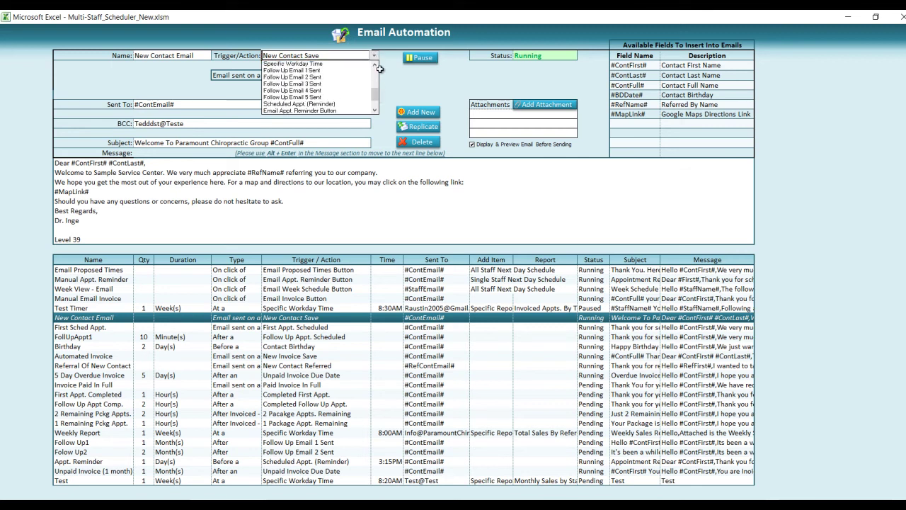
pyautogui.click(377, 75)
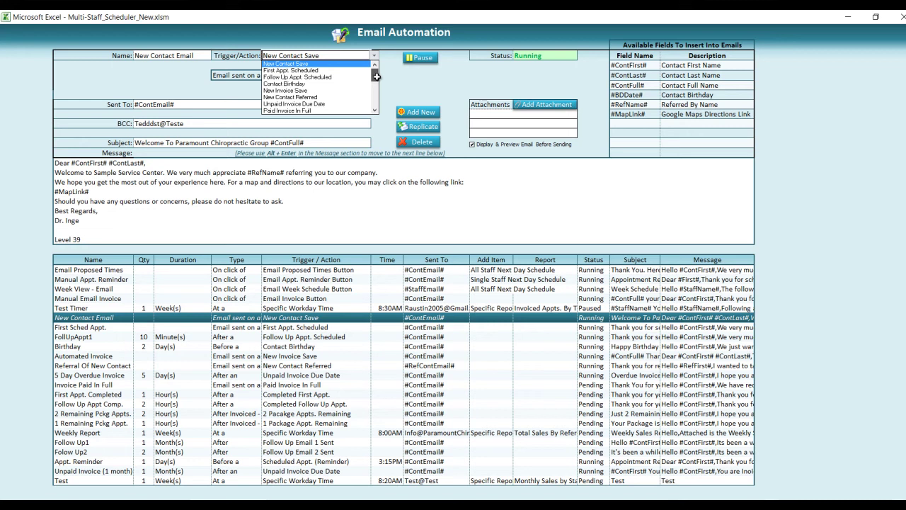
pyautogui.click(344, 55)
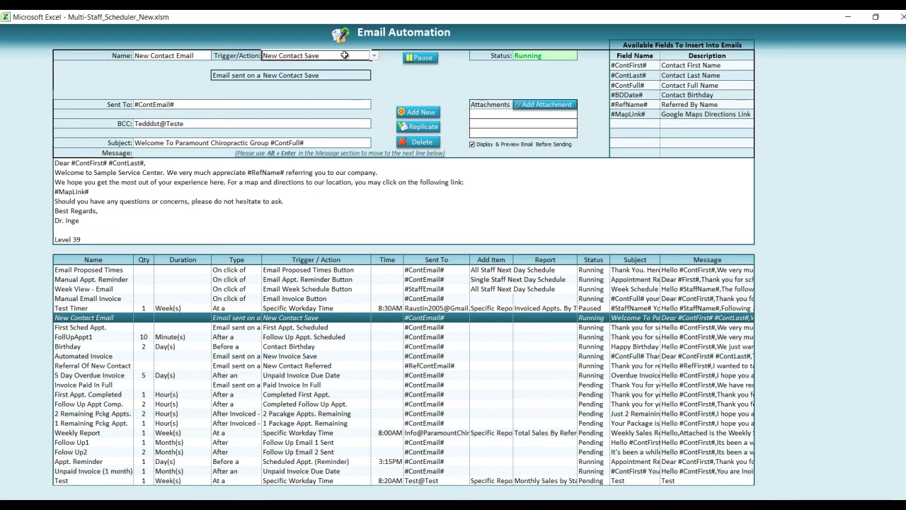
pyautogui.rightClick(178, 71)
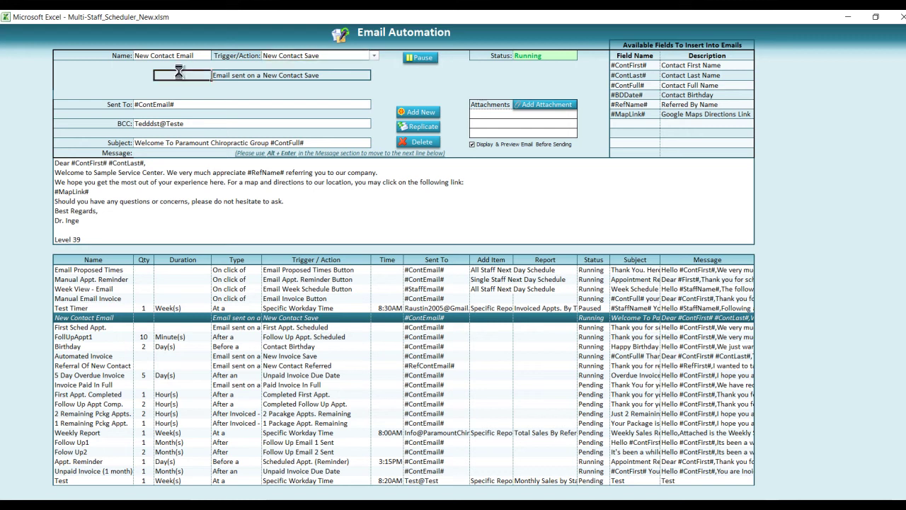
pyautogui.press('Escape')
pyautogui.click(206, 95)
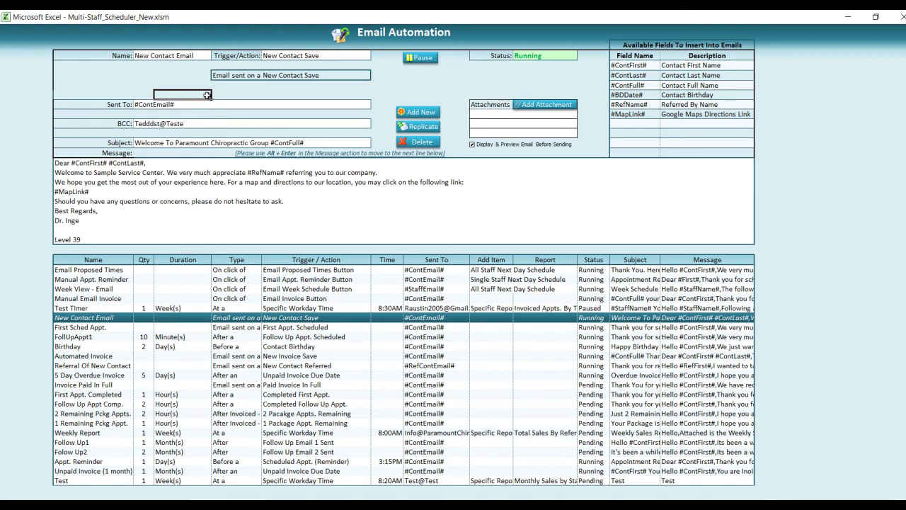
# Examine the New Contact Email's Sent To, BCC, Subject and Message fields.
pyautogui.click(169, 106)
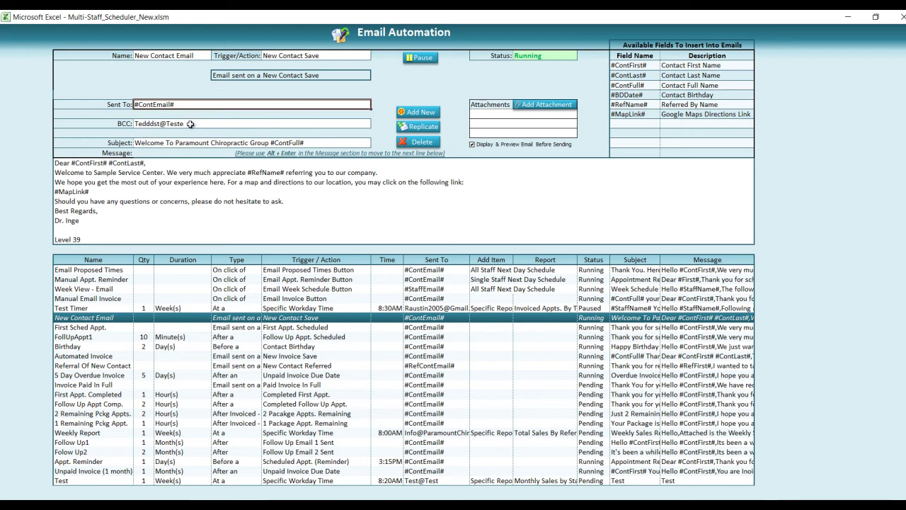
pyautogui.click(176, 124)
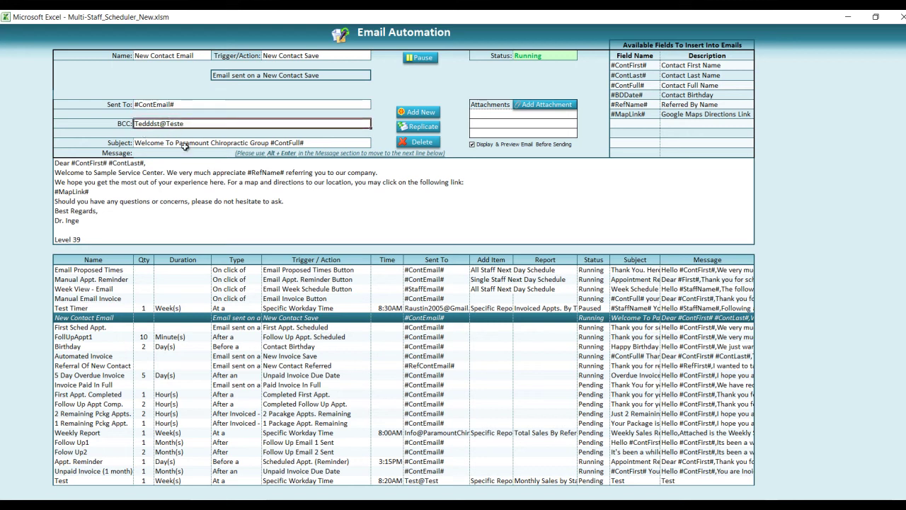
pyautogui.click(184, 144)
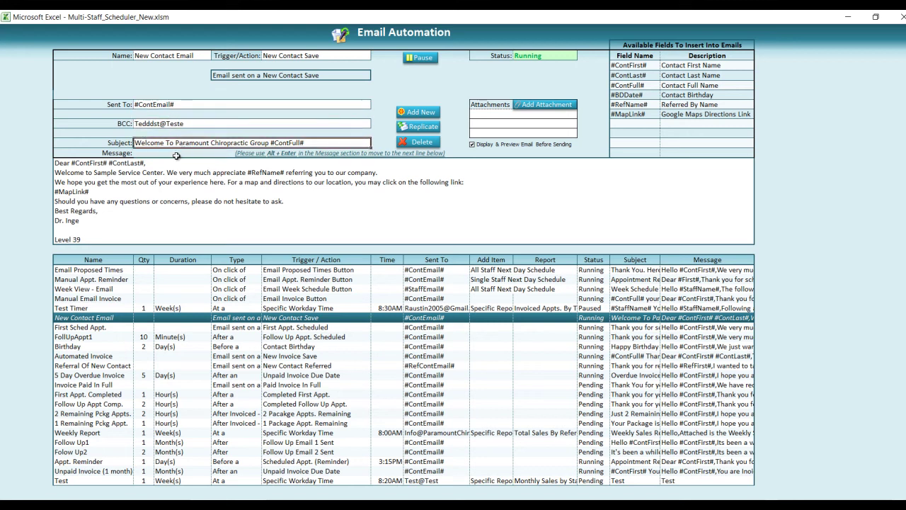
pyautogui.click(171, 183)
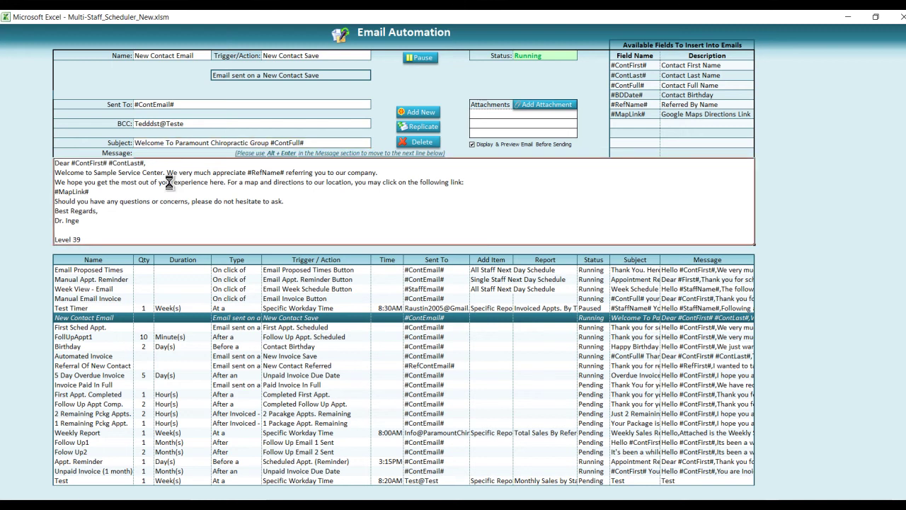
pyautogui.click(177, 144)
pyautogui.click(230, 177)
# Examine the list of available fields that can be inserted into the New Contact Email.
pyautogui.moveTo(644, 66); pyautogui.dragTo(682, 114)
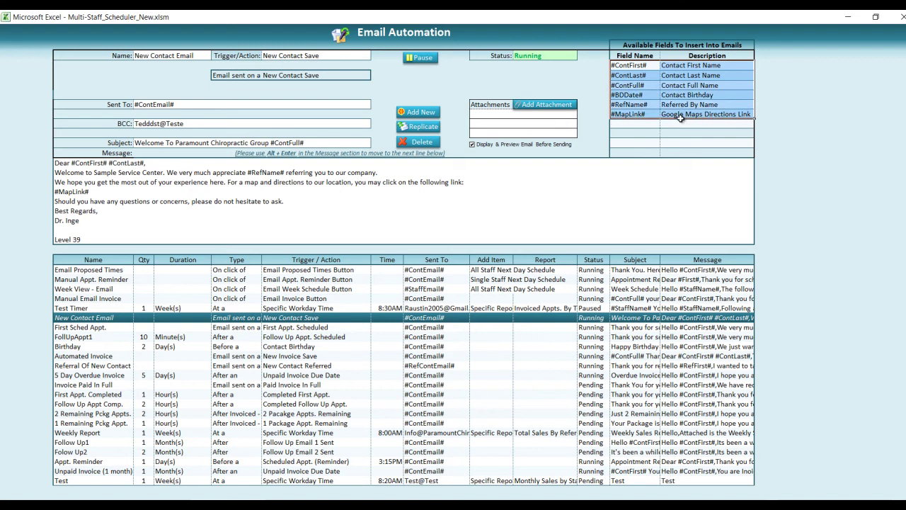
pyautogui.click(640, 66)
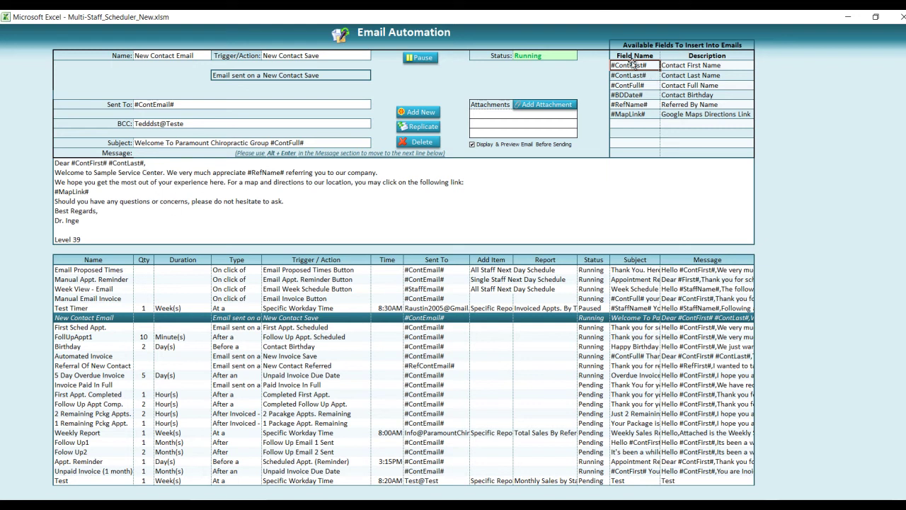
pyautogui.moveTo(641, 68); pyautogui.dragTo(707, 152)
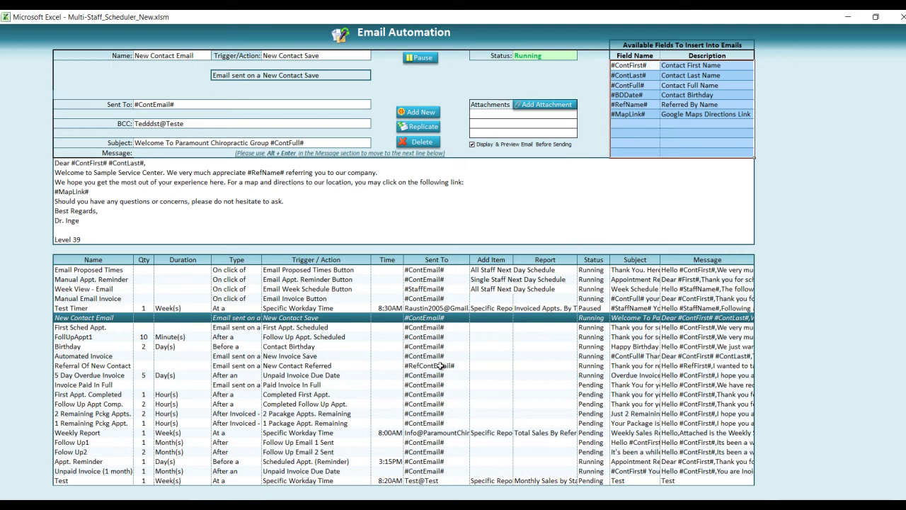
# Attach TestOpen.xlsm from the Documents folder to the New Contact Email and remove that attachment again.
pyautogui.click(419, 59)
pyautogui.click(419, 62)
pyautogui.click(544, 108)
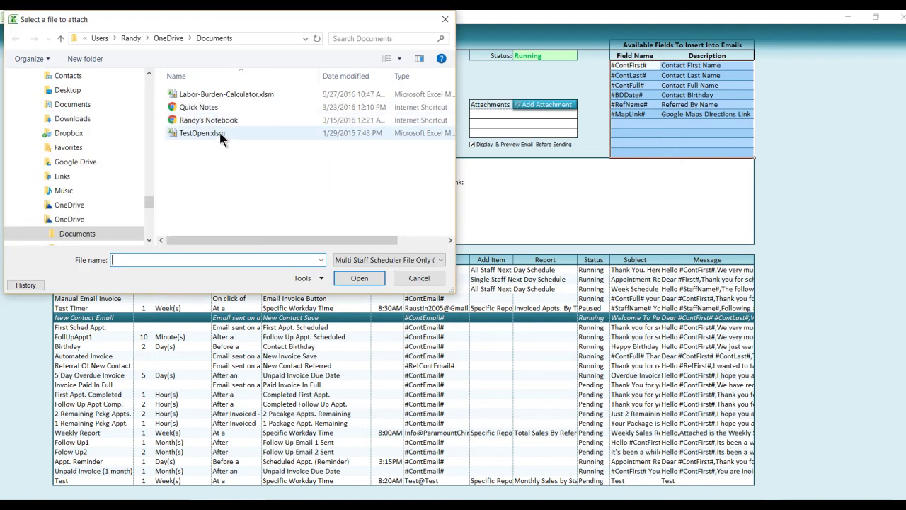
pyautogui.doubleClick(202, 133)
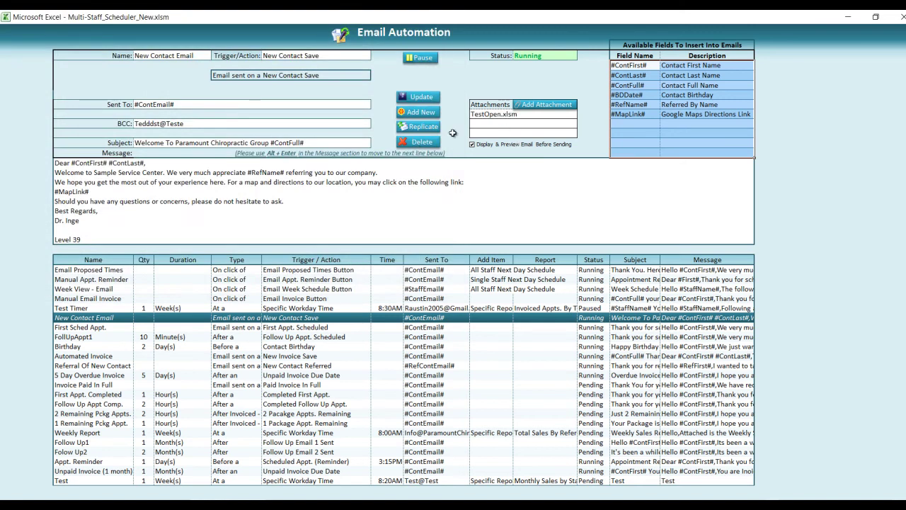
pyautogui.click(492, 114)
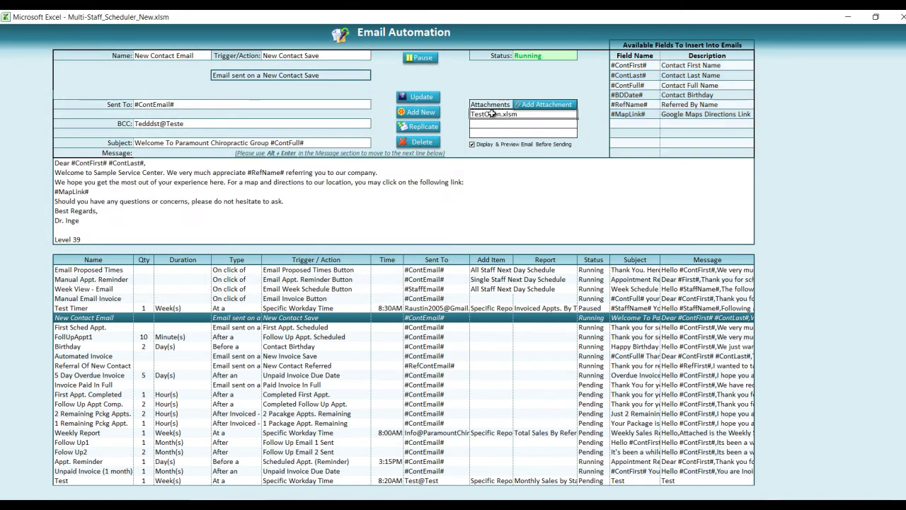
pyautogui.click(581, 113)
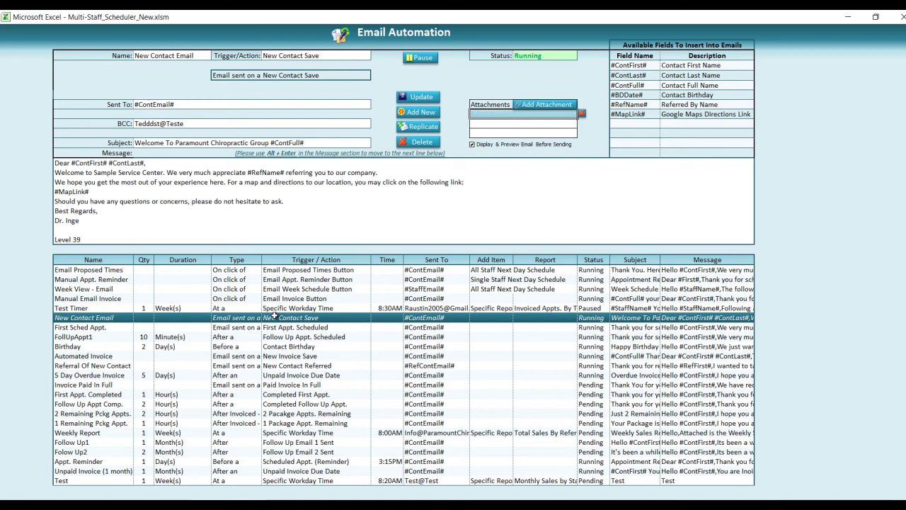
# Open the First Sched Appt. email, toggle its Add To Calendar attachment option and turn off Display & Preview Email Before Sending.
pyautogui.click(279, 329)
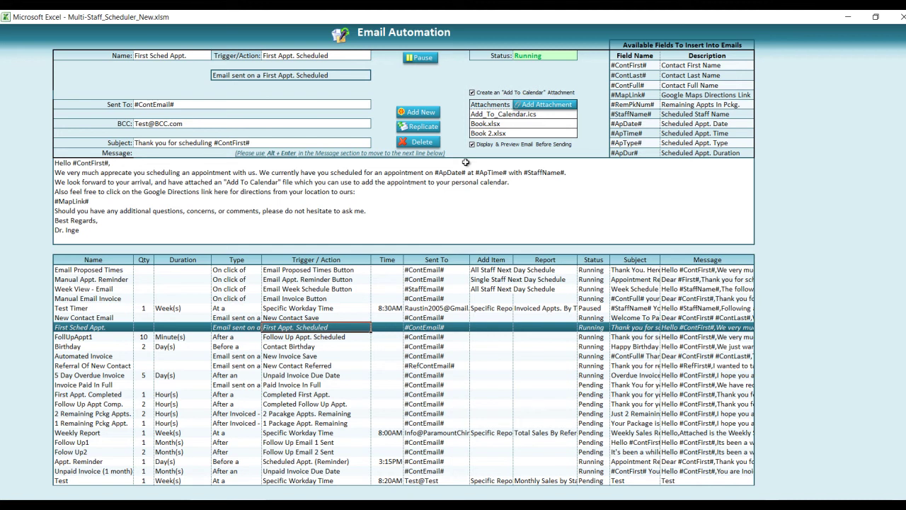
pyautogui.click(473, 95)
pyautogui.click(471, 93)
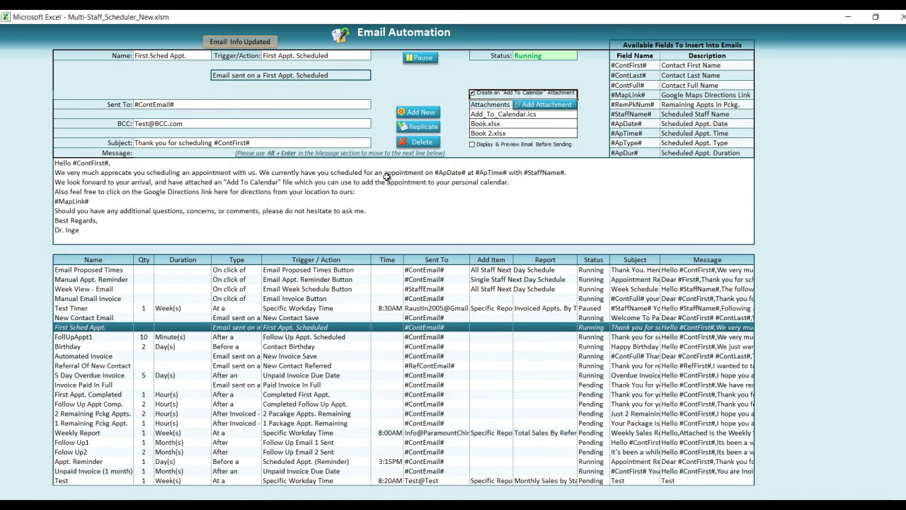
# Insert a line break after #MapLink# in the First Sched Appt. message and delete it again.
pyautogui.click(330, 200)
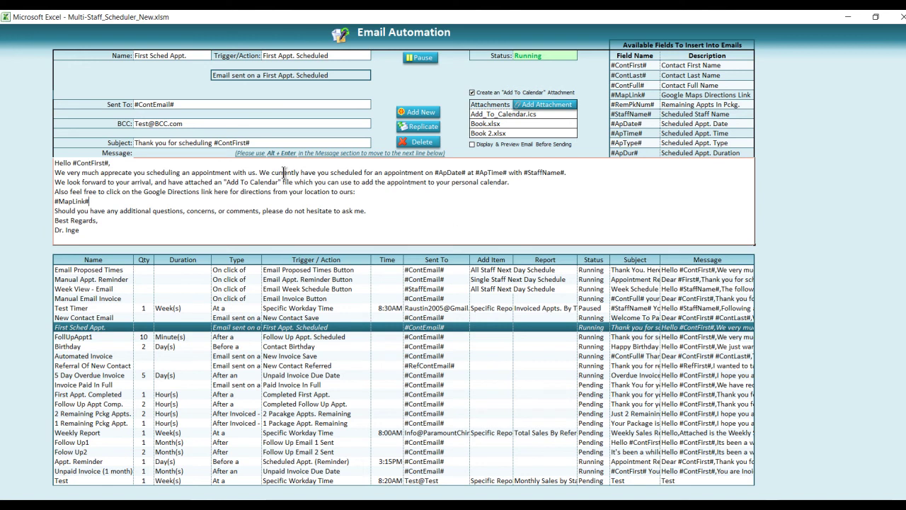
pyautogui.hotkey('alt', 'Return')
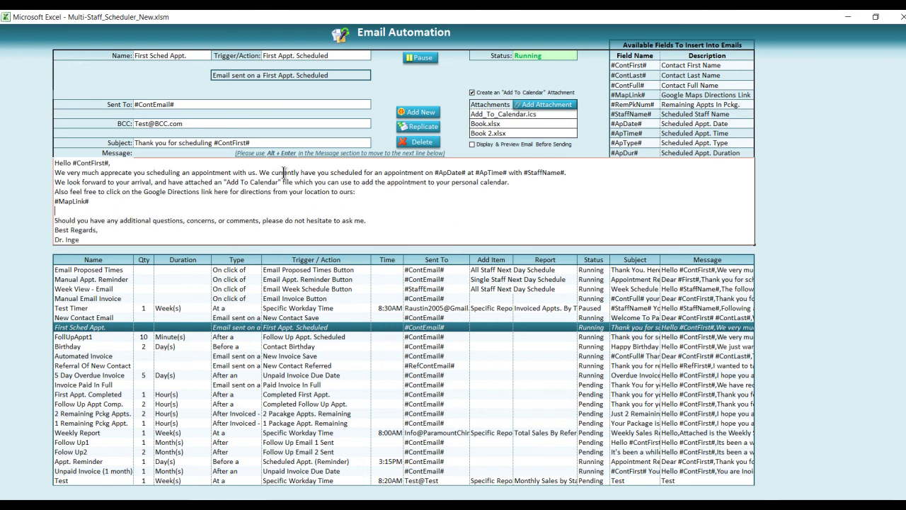
pyautogui.press('BackSpace')
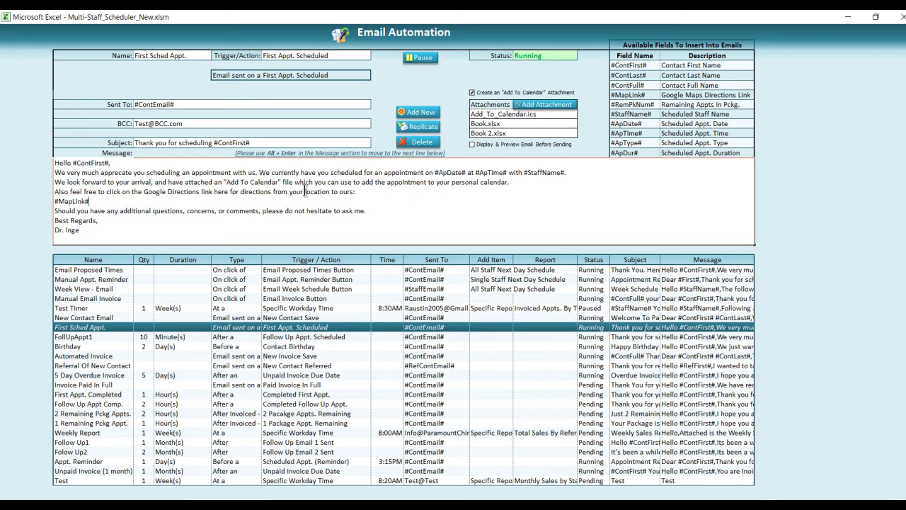
# Open the FollUpAppt1 and Birthday emails in turn to review their triggers, timing, fields and messages.
pyautogui.click(299, 298)
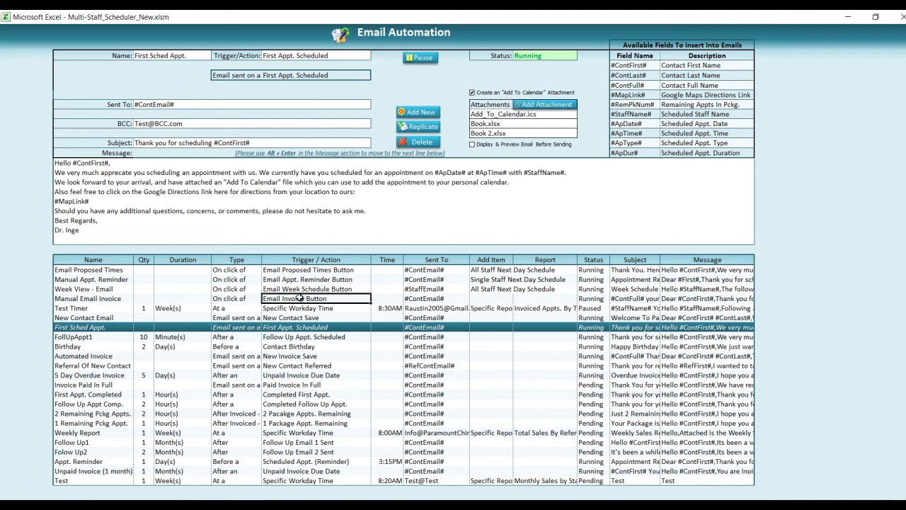
pyautogui.click(299, 337)
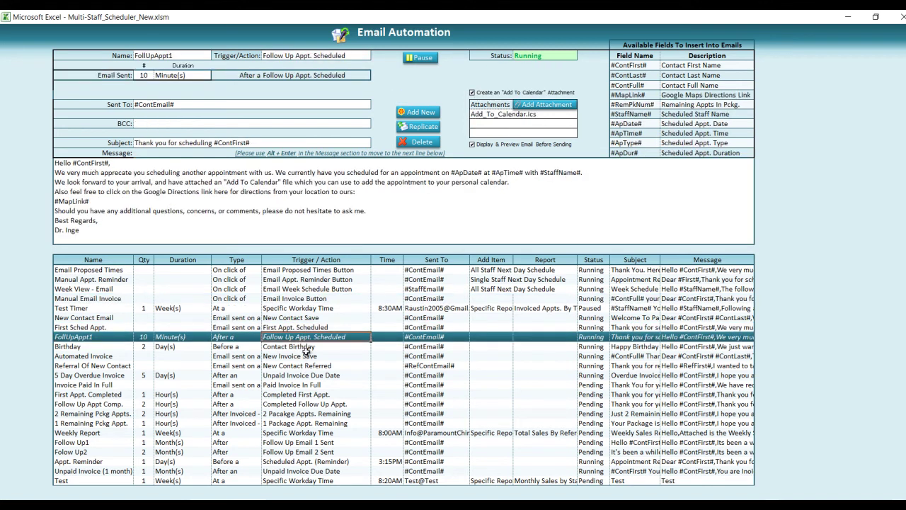
pyautogui.click(309, 346)
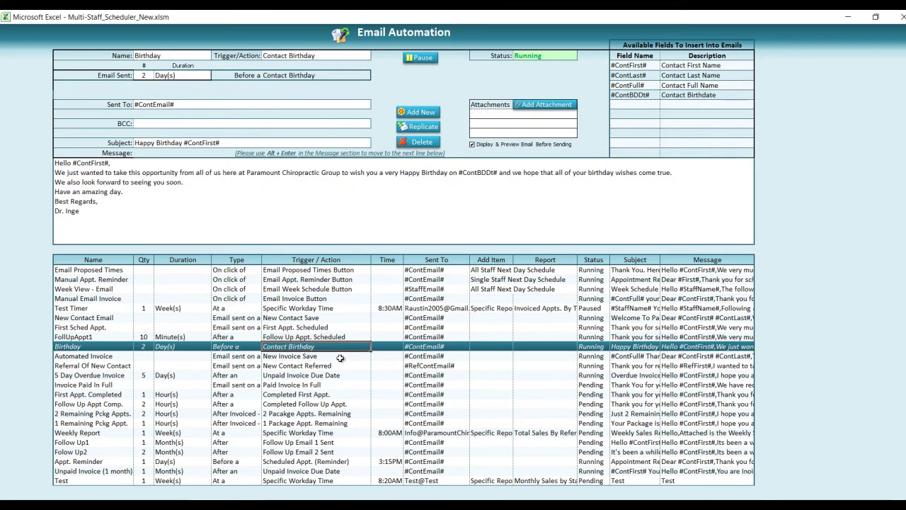
# Open the 5 Day Overdue Invoice email and check its name, delay quantity and duration options, picking Day(s) as the unit.
pyautogui.click(329, 374)
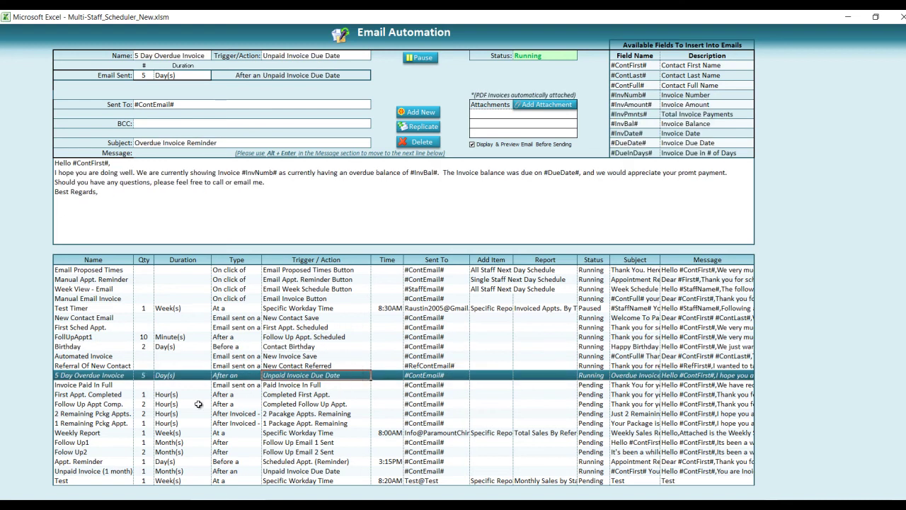
pyautogui.click(165, 55)
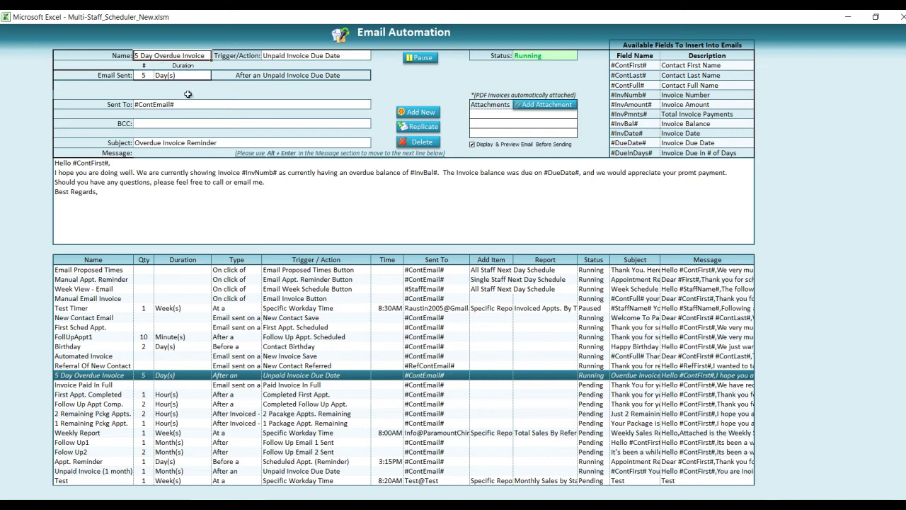
pyautogui.click(144, 73)
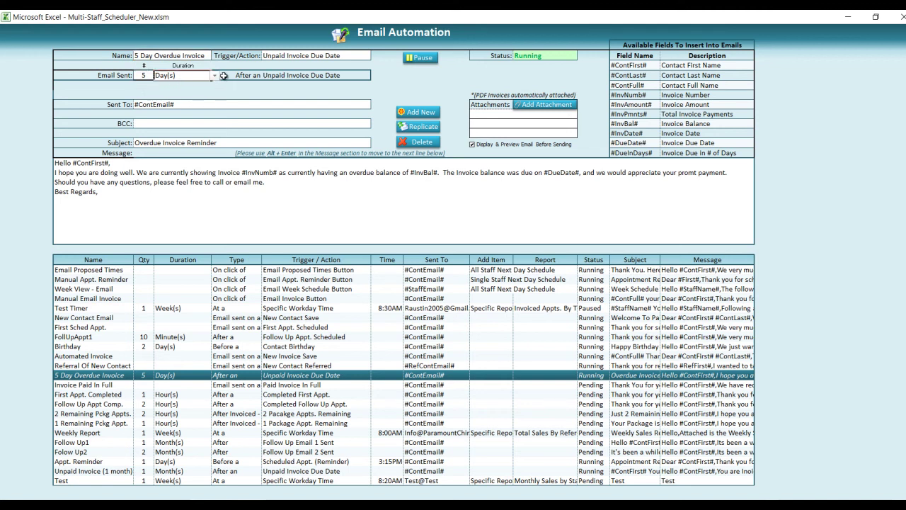
pyautogui.click(216, 75)
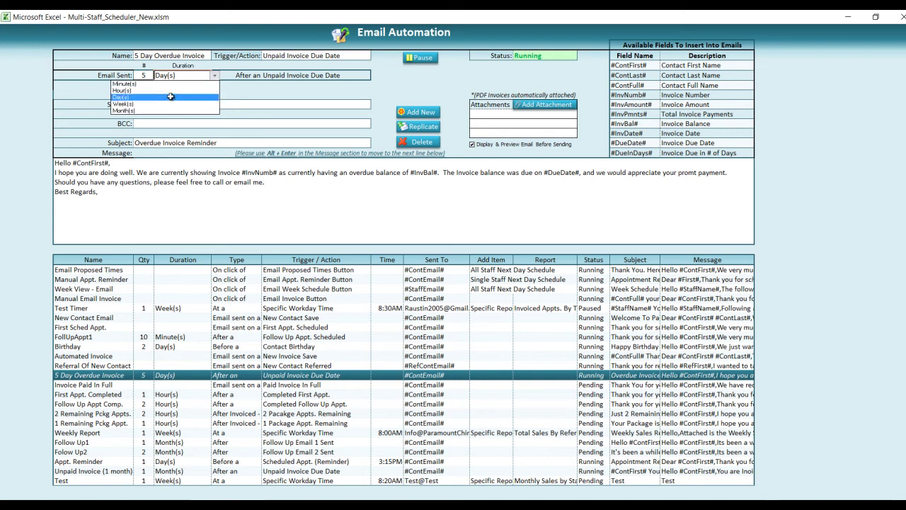
pyautogui.click(194, 97)
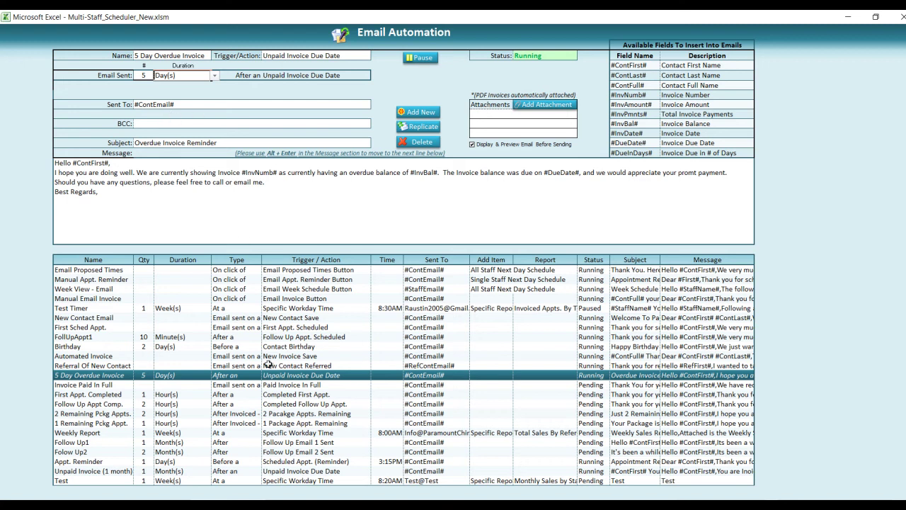
# Open the Weekly Report email and review its name, repeat interval, duration options, send time and weekday.
pyautogui.click(233, 432)
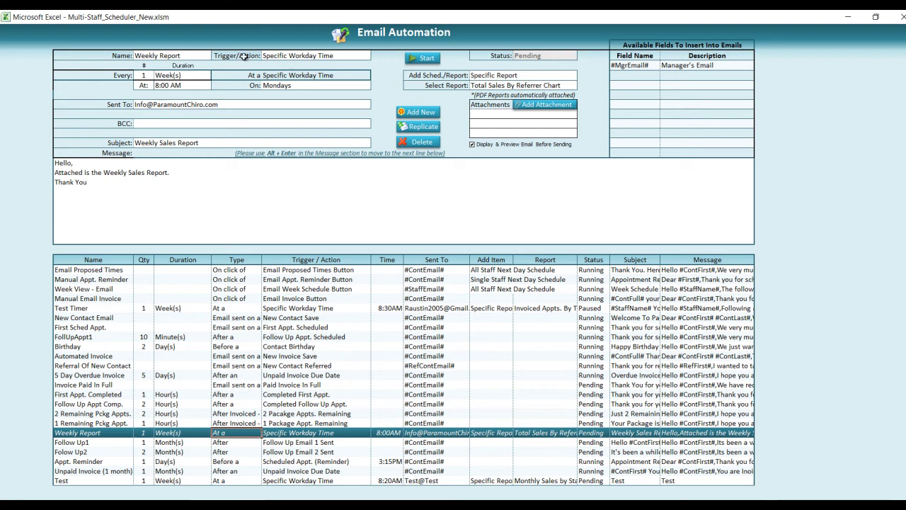
pyautogui.click(184, 55)
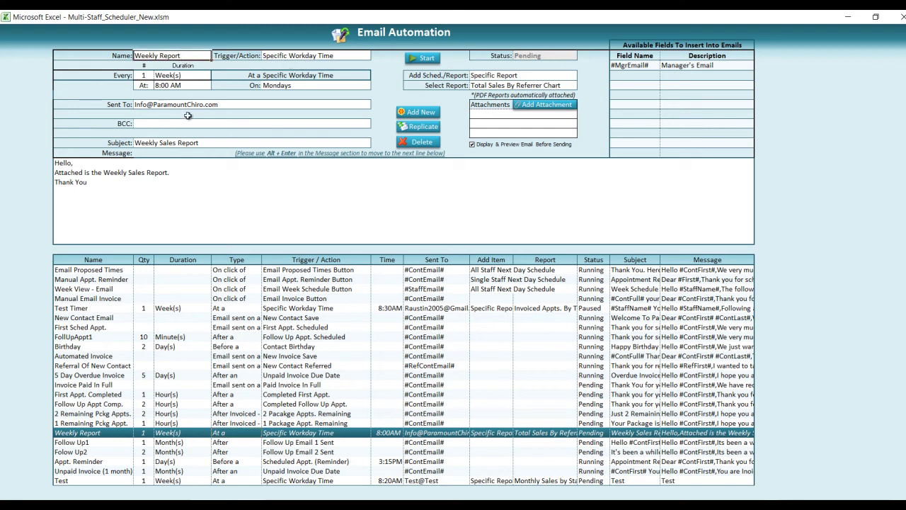
pyautogui.click(142, 74)
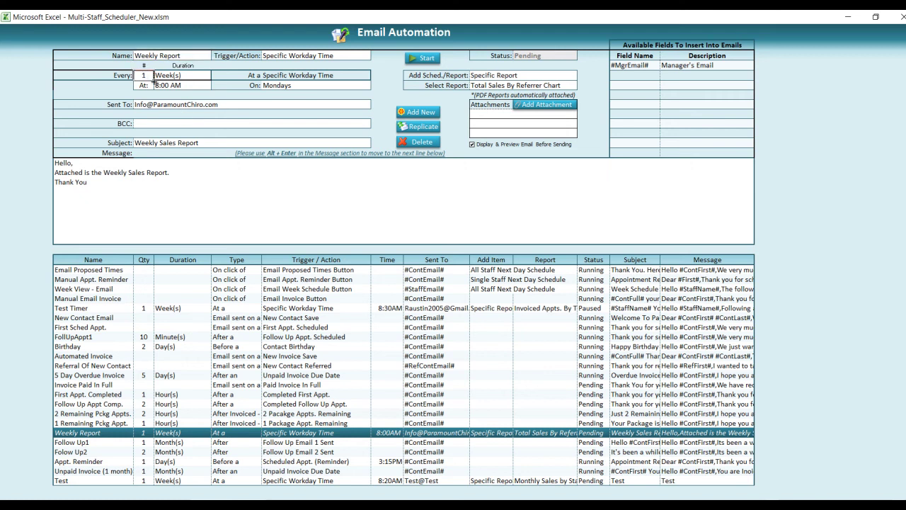
pyautogui.click(185, 76)
pyautogui.click(214, 75)
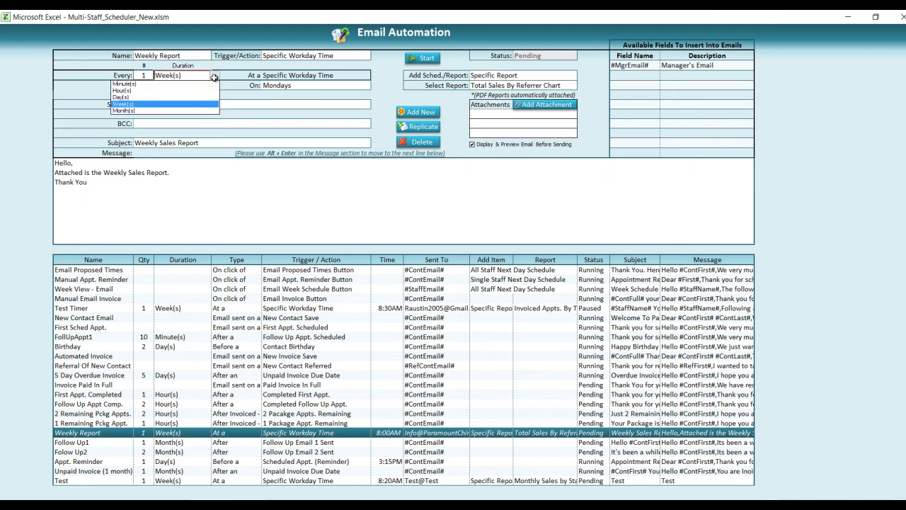
pyautogui.click(214, 75)
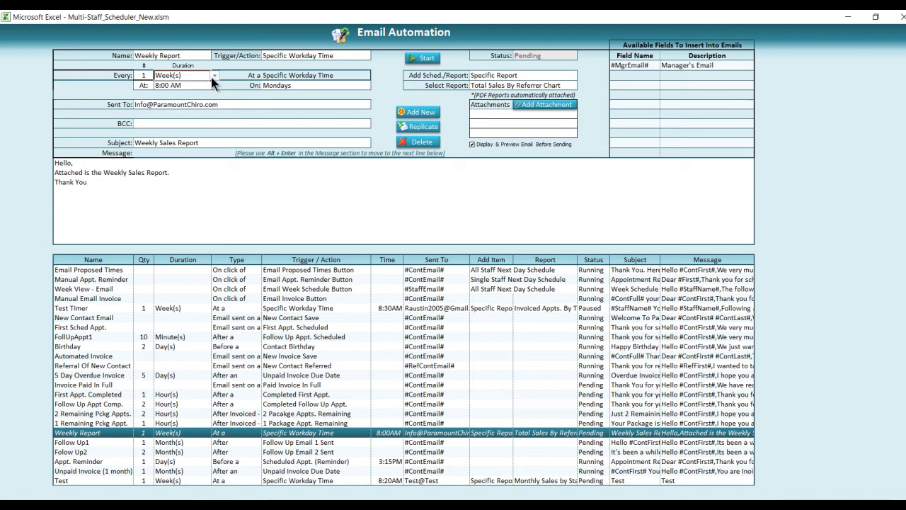
pyautogui.click(142, 88)
pyautogui.click(305, 86)
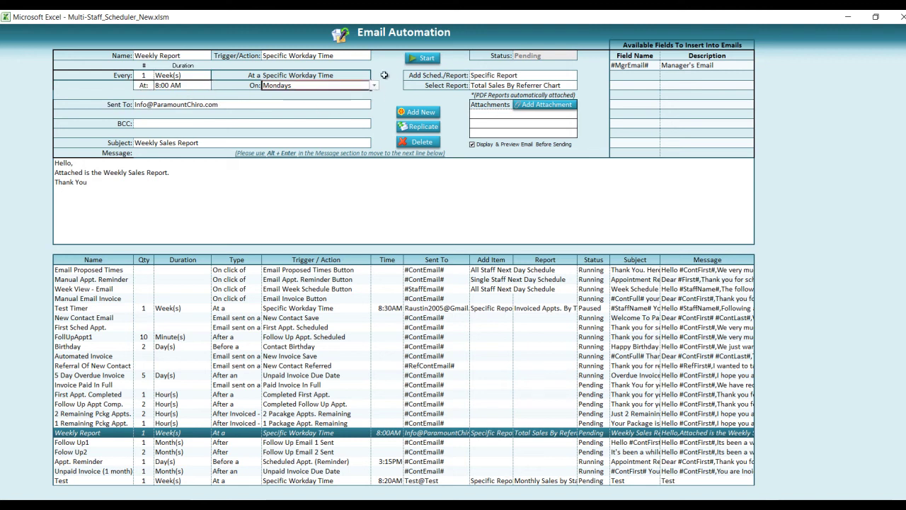
# Switch the Weekly Report email's added schedule/report to Single Staff Next Day Schedule and back to Specific Report.
pyautogui.click(569, 75)
pyautogui.click(581, 75)
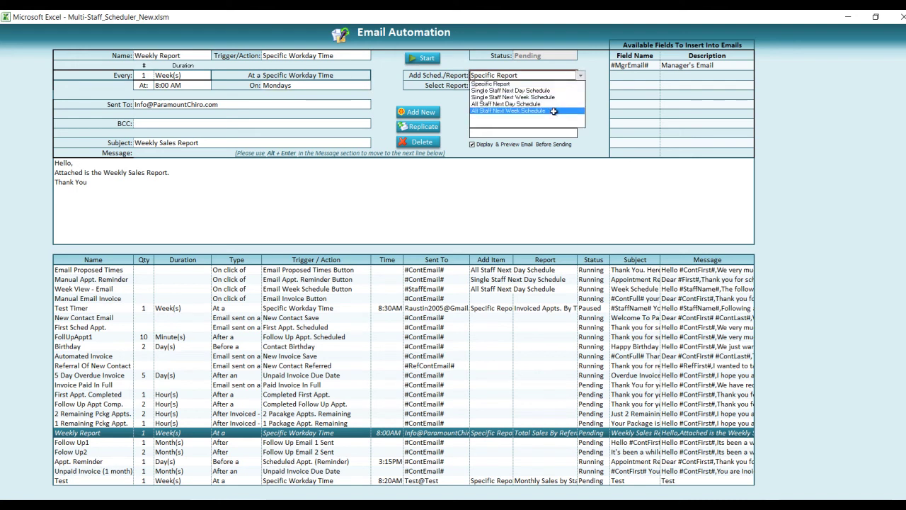
pyautogui.click(551, 90)
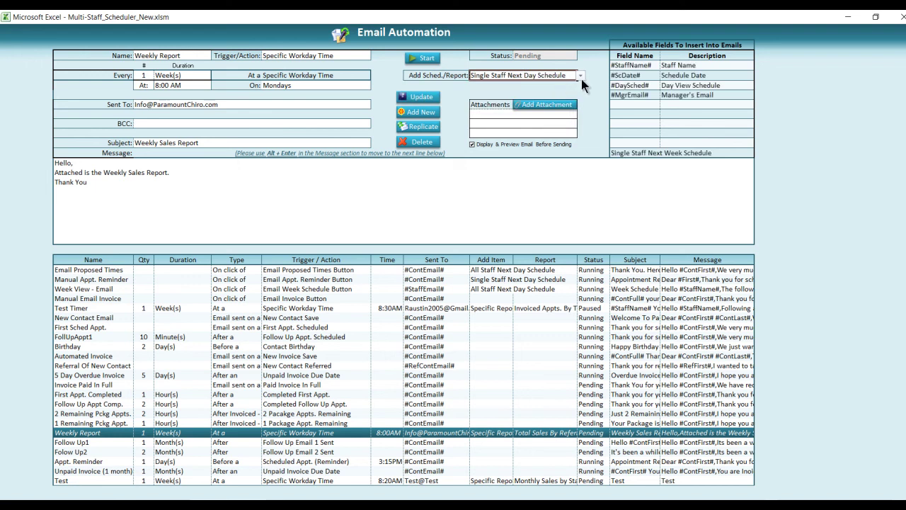
pyautogui.click(580, 76)
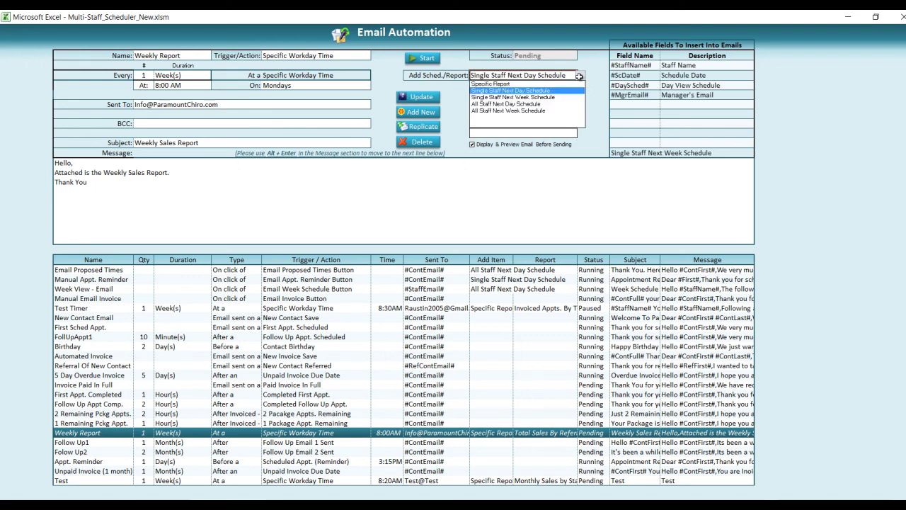
pyautogui.click(530, 84)
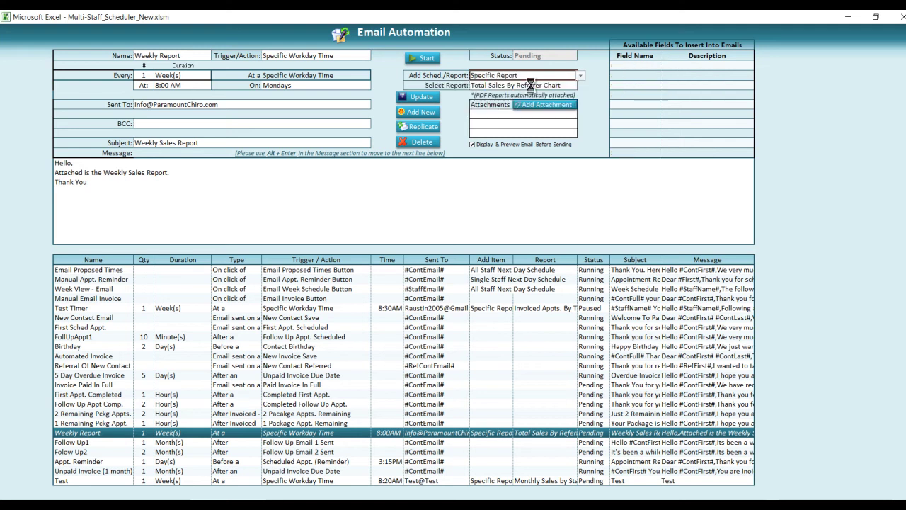
# Examine the list of reports that can be attached to the Weekly Report email and check its Sent To field.
pyautogui.click(581, 86)
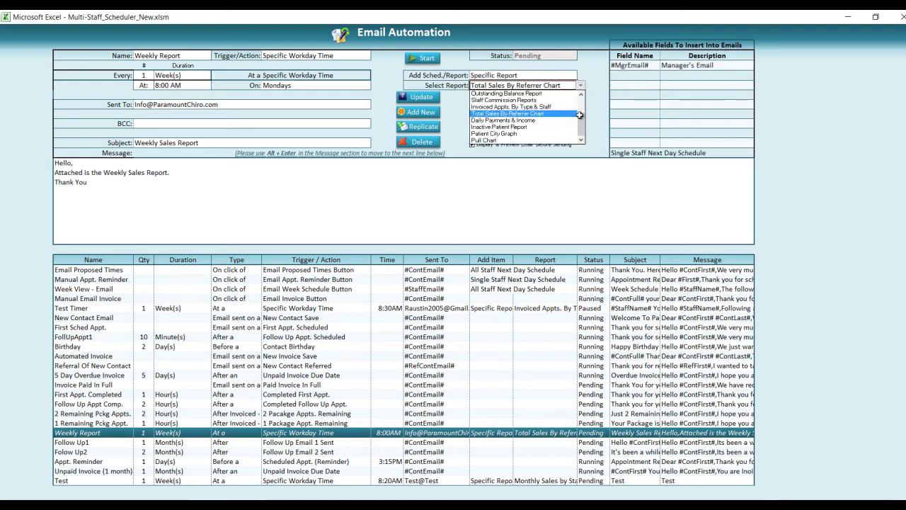
pyautogui.scroll(2, 580, 120)
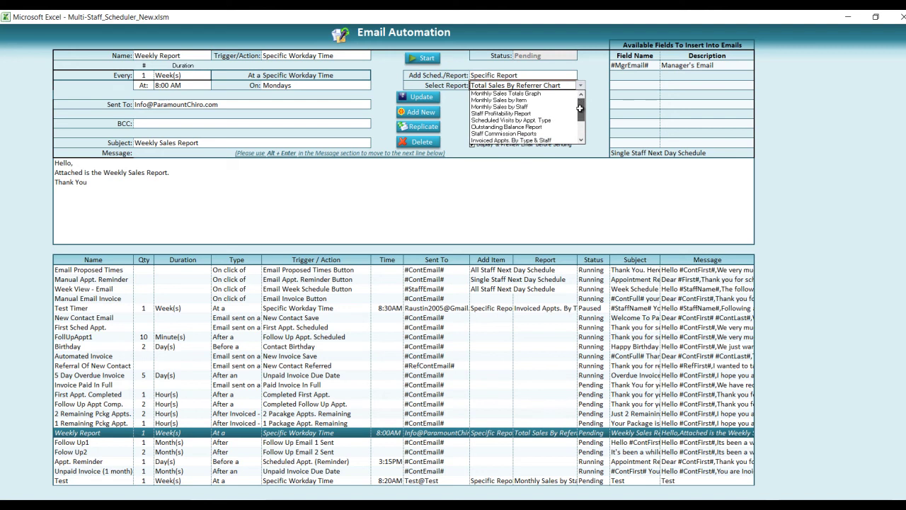
pyautogui.scroll(-2, 580, 105)
pyautogui.scroll(2, 580, 105)
pyautogui.scroll(-2, 580, 105)
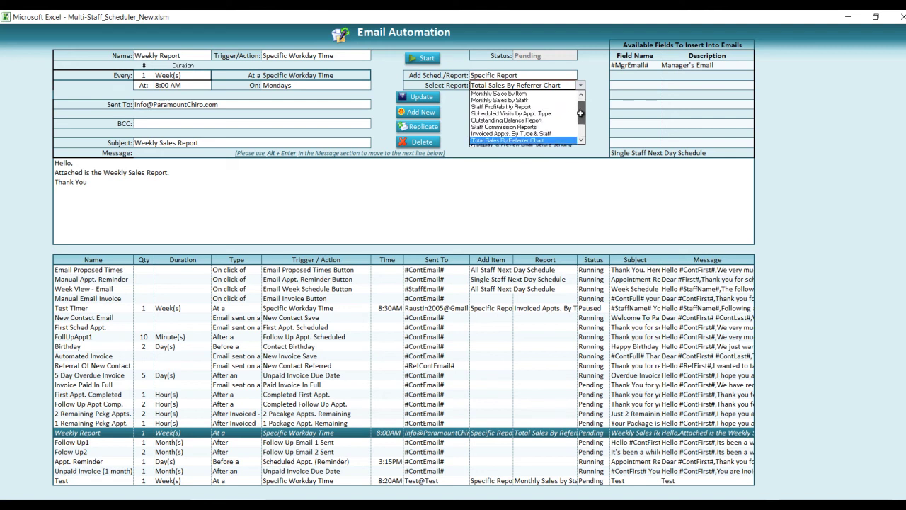
pyautogui.scroll(2, 581, 105)
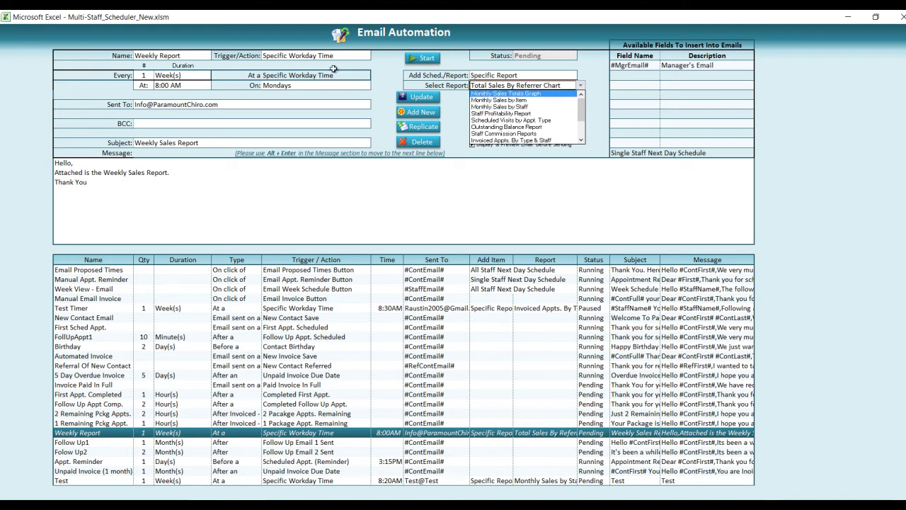
pyautogui.click(163, 103)
pyautogui.click(190, 104)
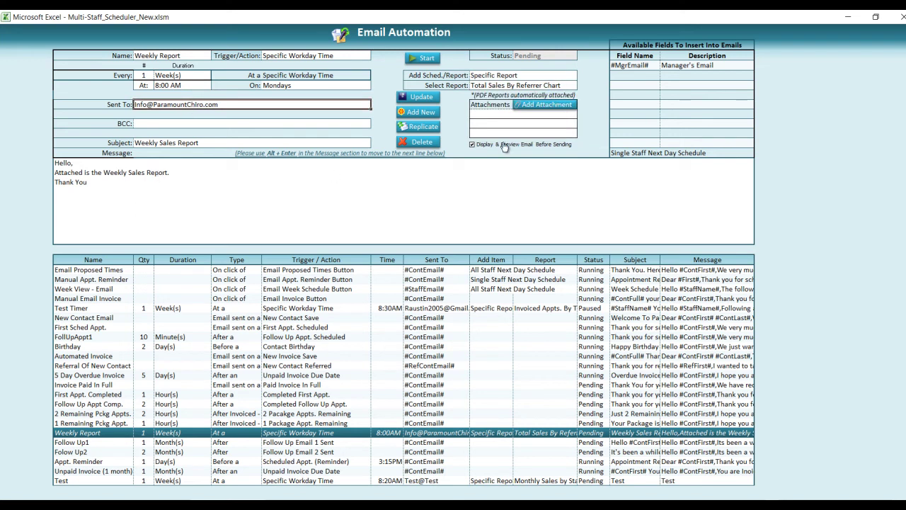
# Update the saved Weekly Report email, and start and pause its automation.
pyautogui.click(407, 97)
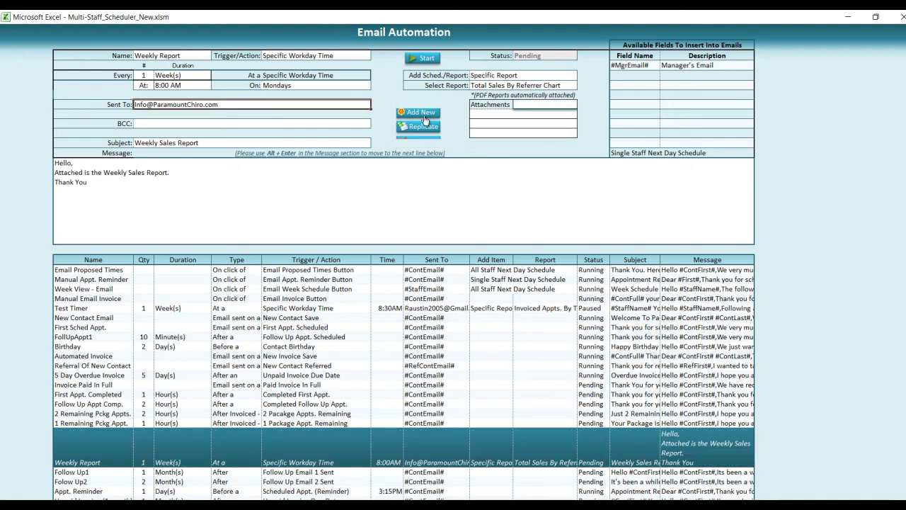
pyautogui.click(425, 58)
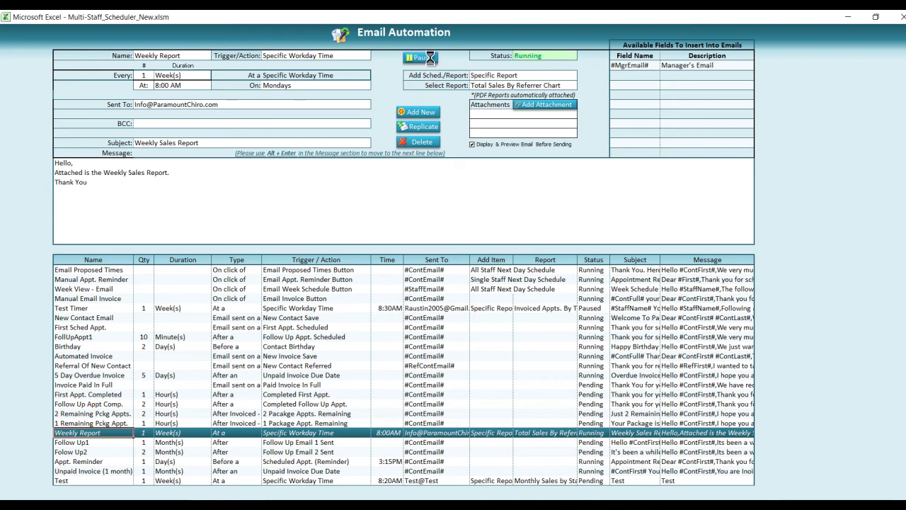
pyautogui.click(430, 60)
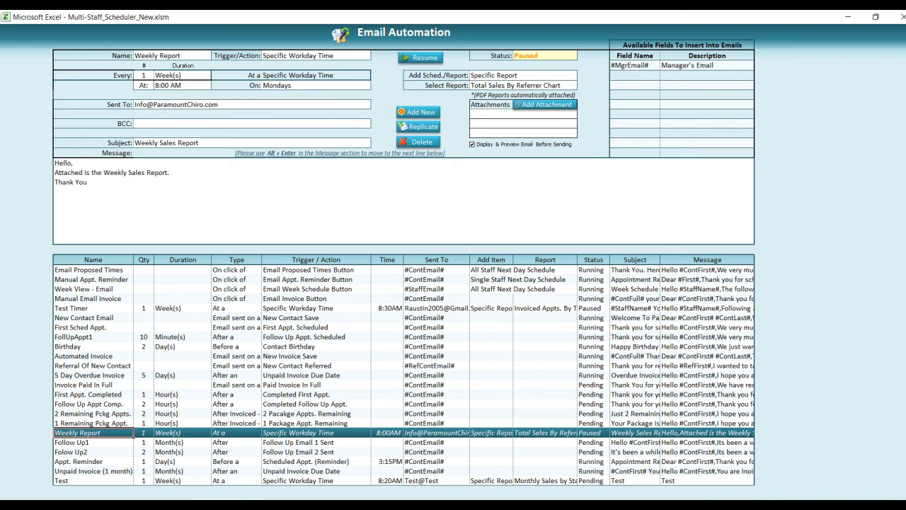
# Switch to the Appointments & Notes sheet and filter the appointments by a contact's full name.
pyautogui.hotkey('ctrl', 'pagedown')
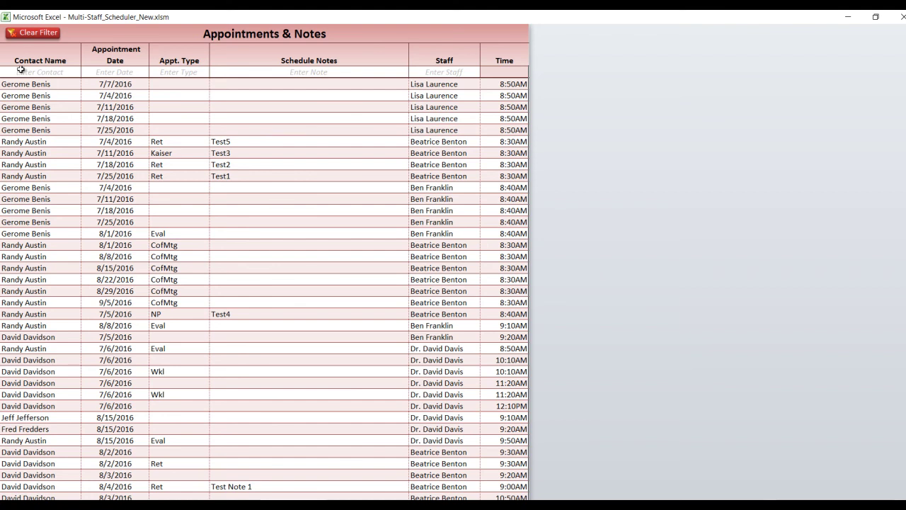
pyautogui.click(21, 68)
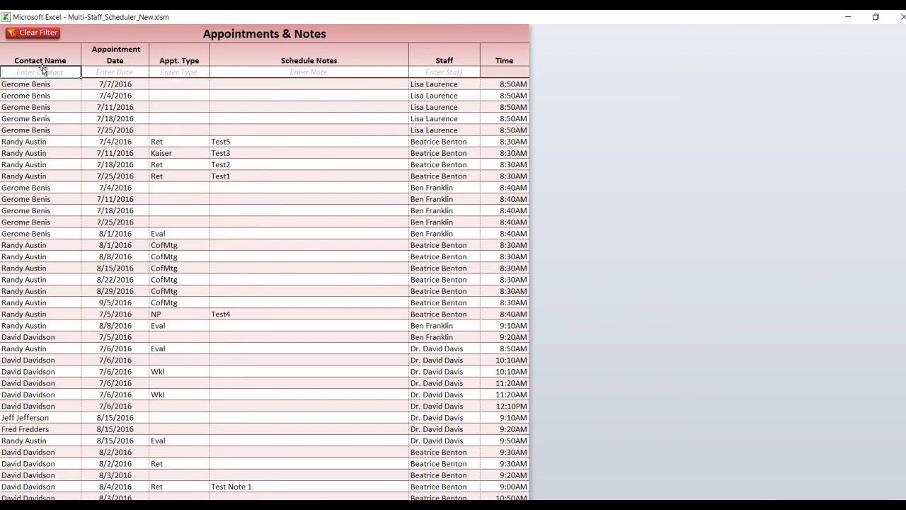
pyautogui.write('F')
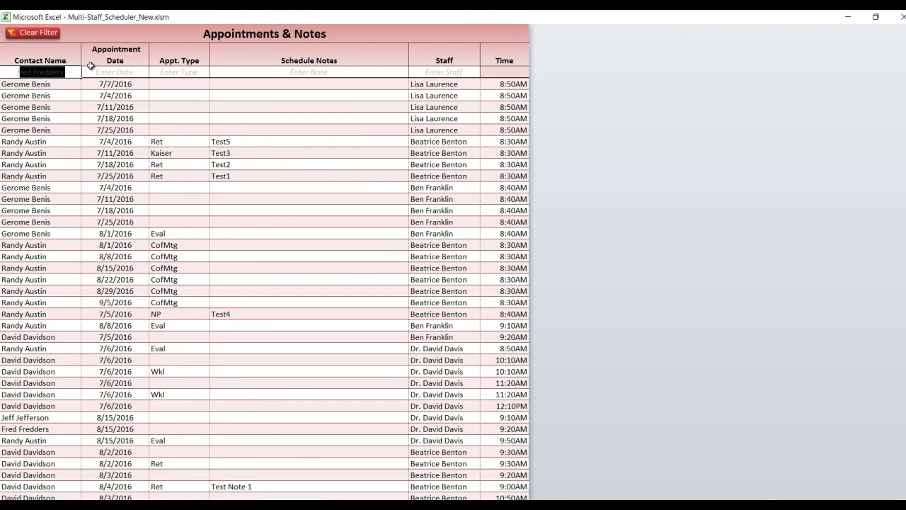
pyautogui.write('R')
pyautogui.press('Return')
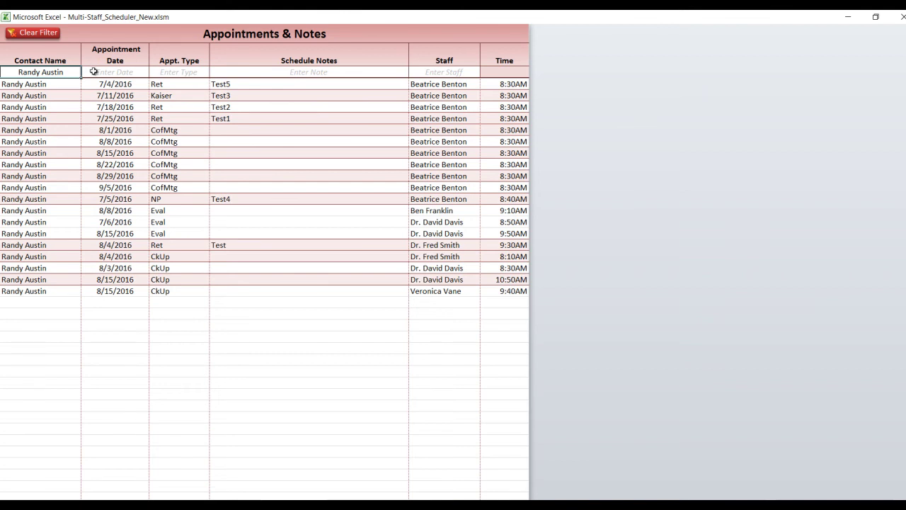
# Clear the contact filter and filter the appointments by the date 7/7/2016.
pyautogui.click(50, 32)
pyautogui.click(132, 74)
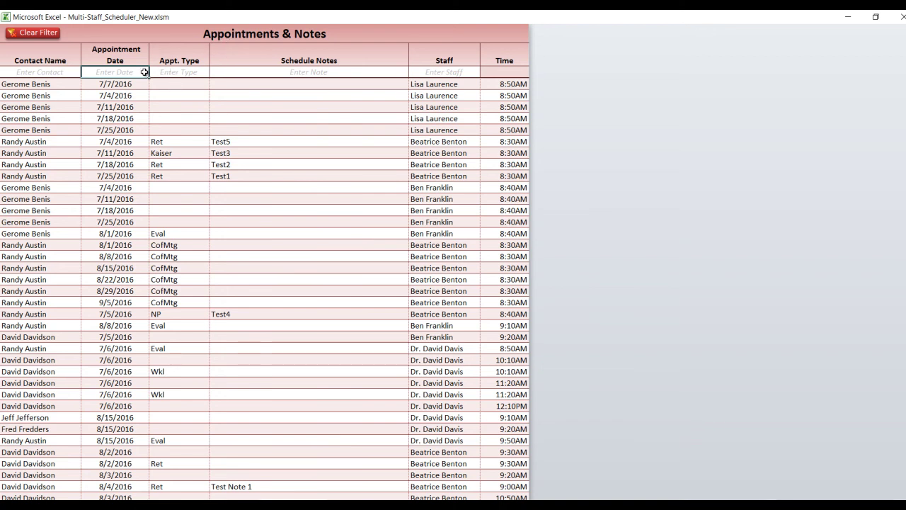
pyautogui.write('7/')
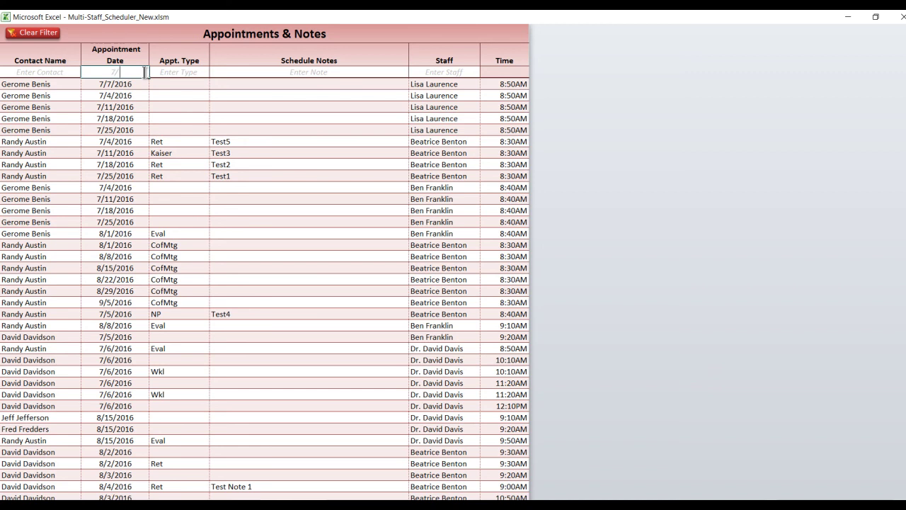
pyautogui.write('7/2016')
pyautogui.press('Return')
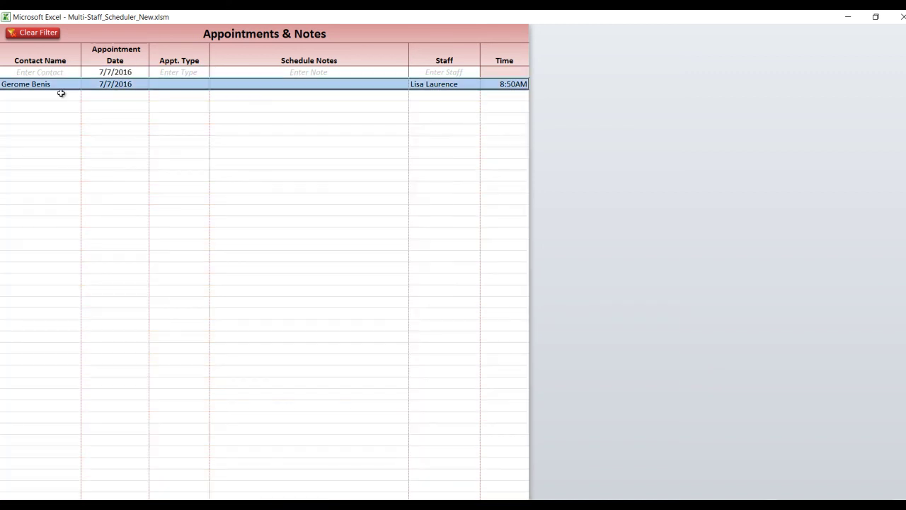
# Clear the date filter and filter the appointments by schedule notes containing "test".
pyautogui.click(56, 32)
pyautogui.click(240, 73)
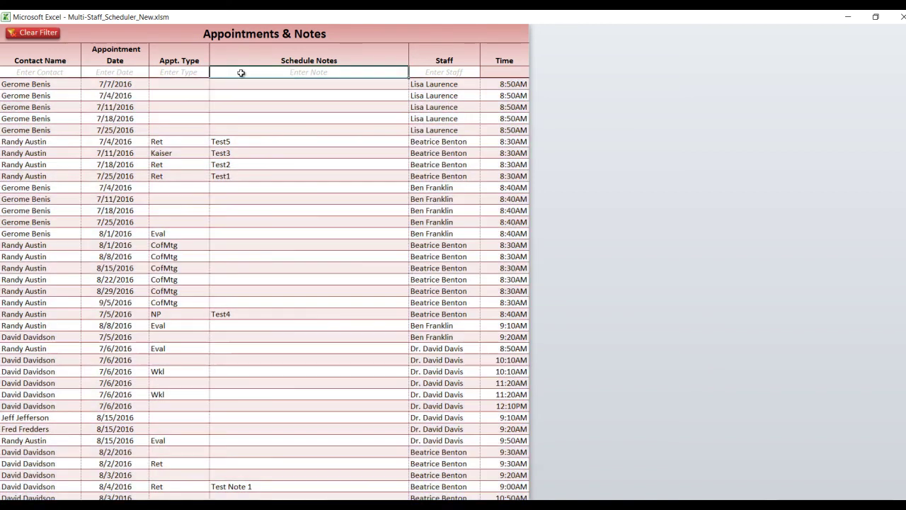
pyautogui.write('test')
pyautogui.press('Return')
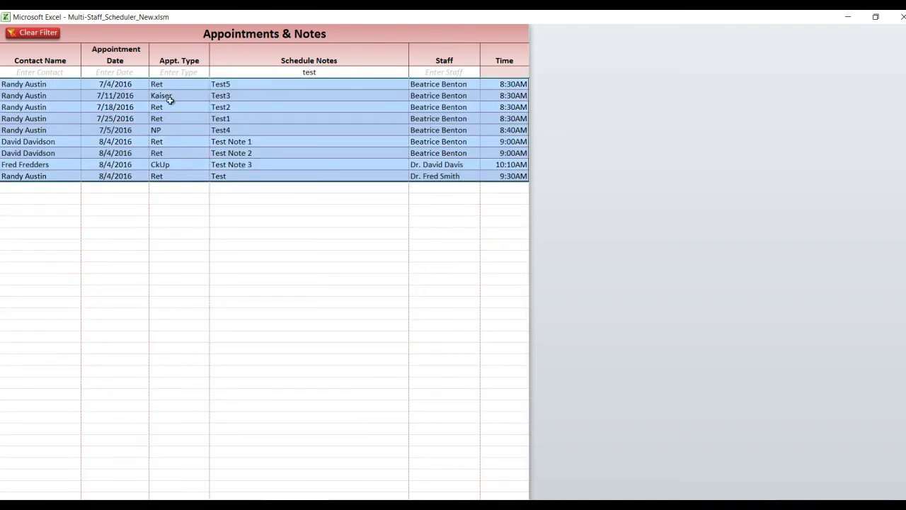
# Clear the notes filter and switch to the Appointment Types & Invoice Service Items sheet.
pyautogui.click(55, 32)
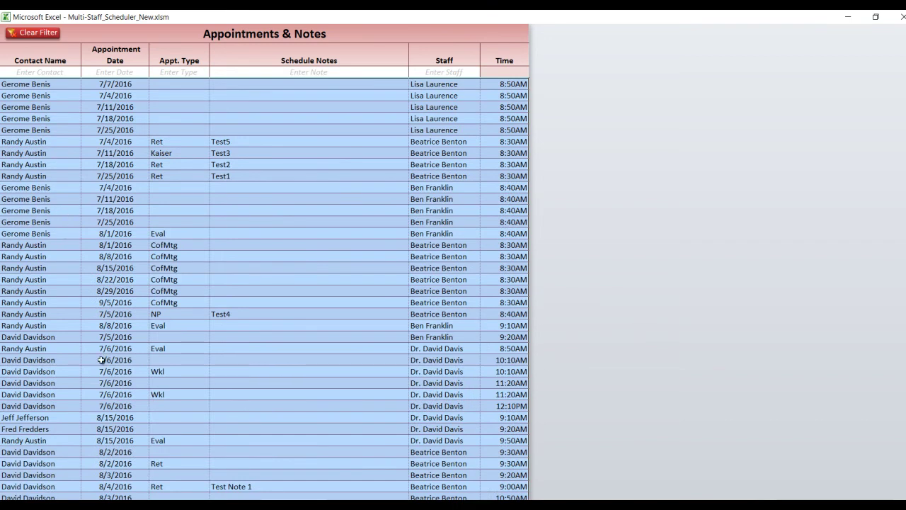
pyautogui.moveTo(318, 507)
pyautogui.click(318, 504)
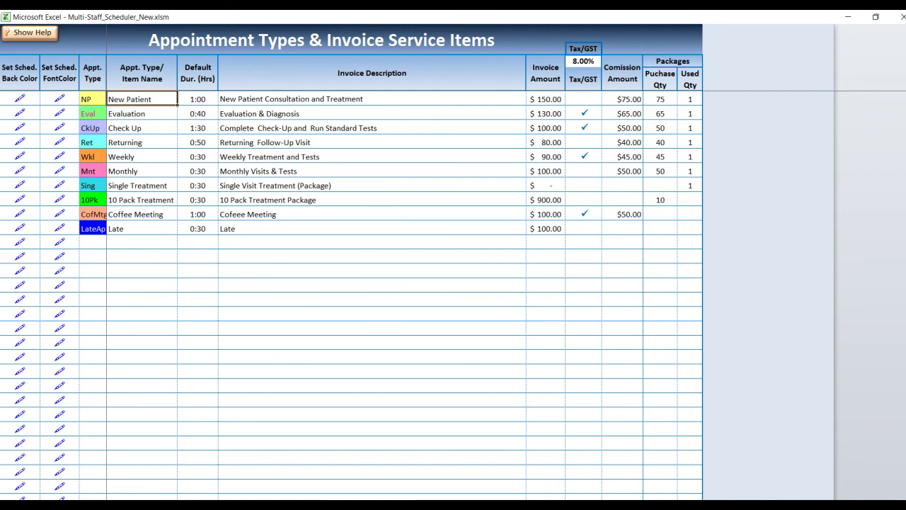
# Examine the appointment types list through its last row, including the package purchase and used quantities.
pyautogui.moveTo(905, 91); pyautogui.dragTo(905, 94)
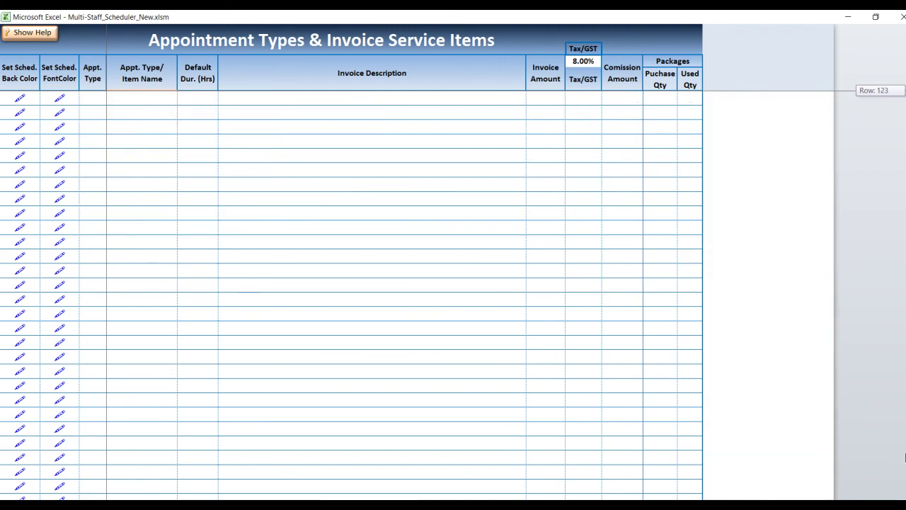
pyautogui.moveTo(905, 457); pyautogui.dragTo(905, 489)
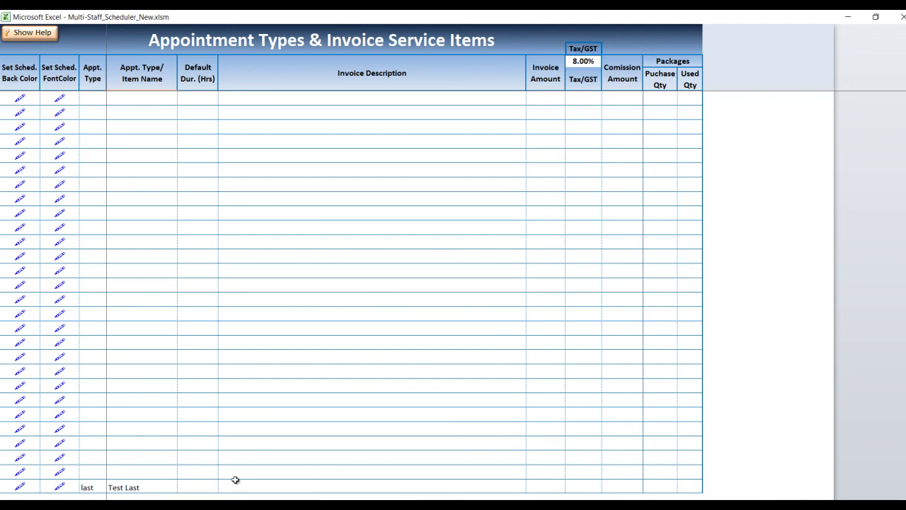
pyautogui.moveTo(91, 485); pyautogui.dragTo(87, 100)
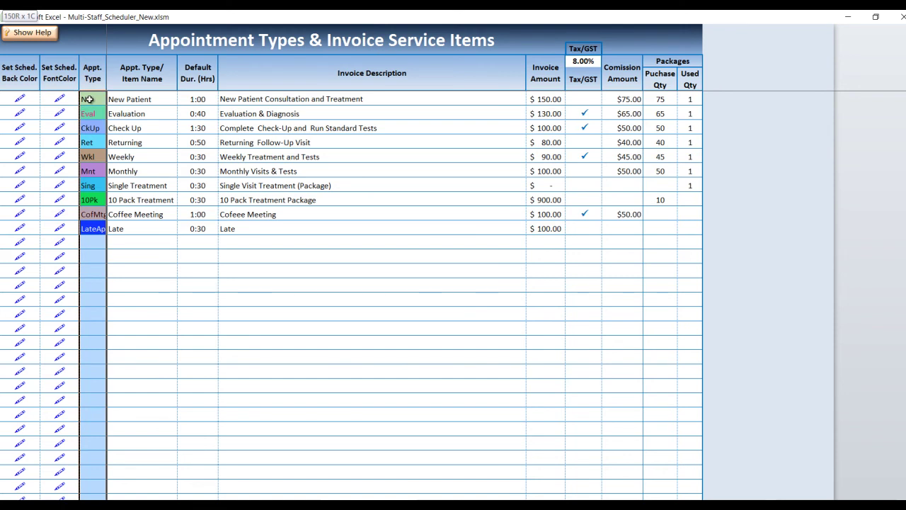
pyautogui.moveTo(88, 99); pyautogui.dragTo(89, 100)
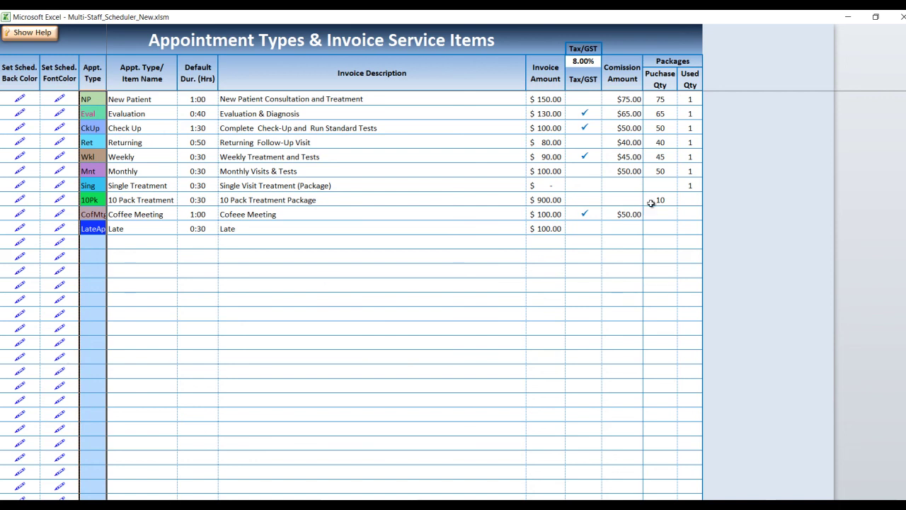
pyautogui.click(661, 99)
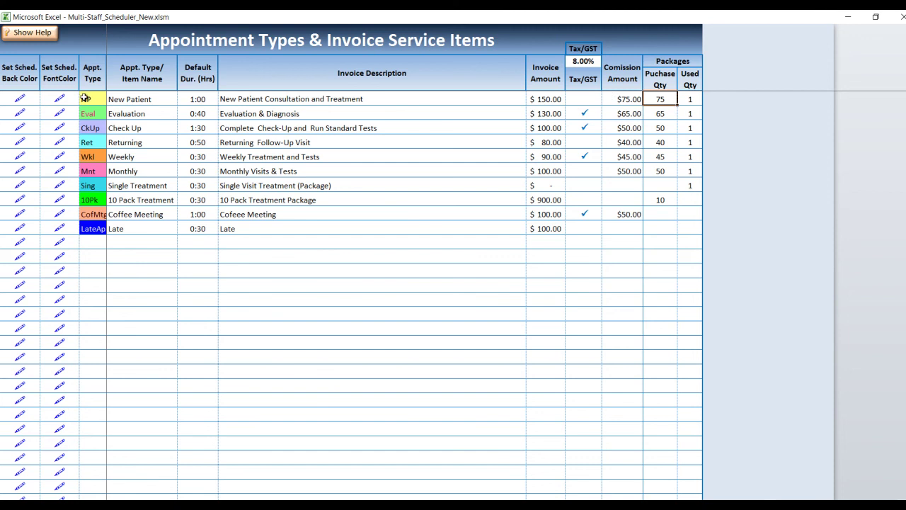
pyautogui.click(691, 112)
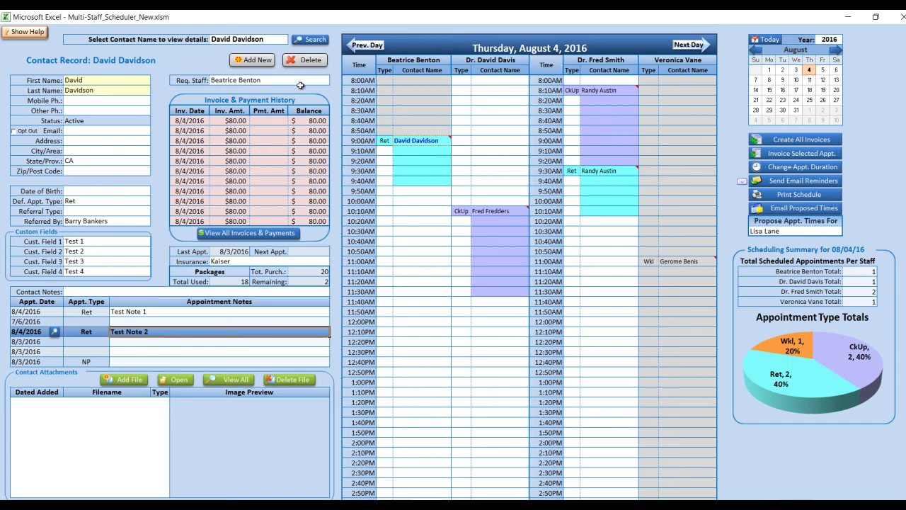
# Turn off Use Appointment Packages on the setup sheet and return to the daily schedule.
pyautogui.click(97, 121)
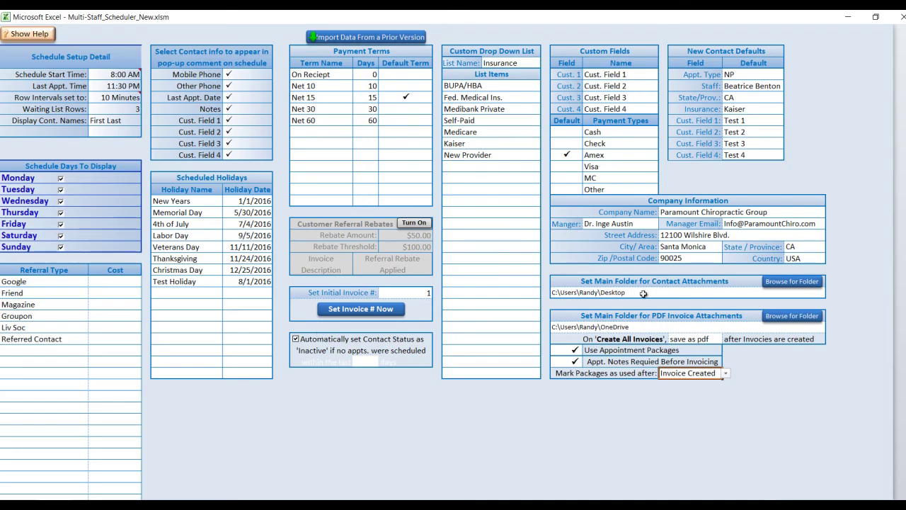
pyautogui.click(576, 351)
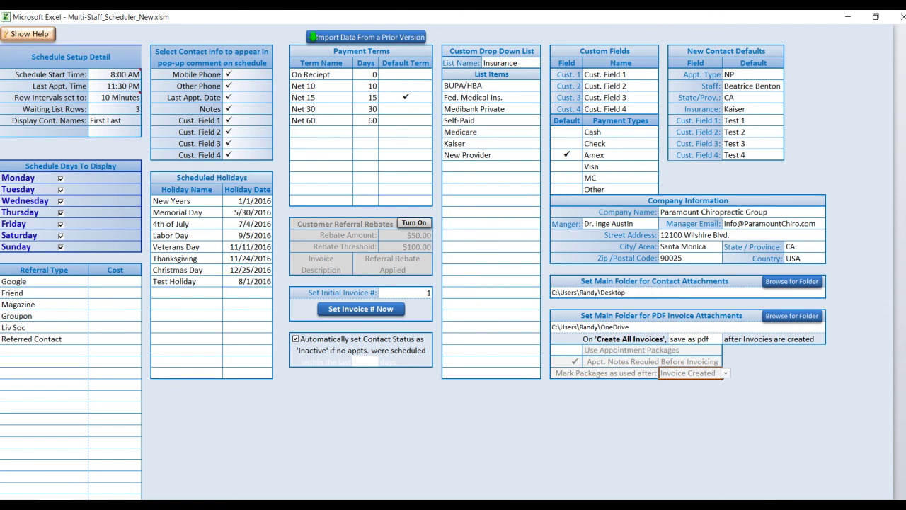
pyautogui.click(427, 500)
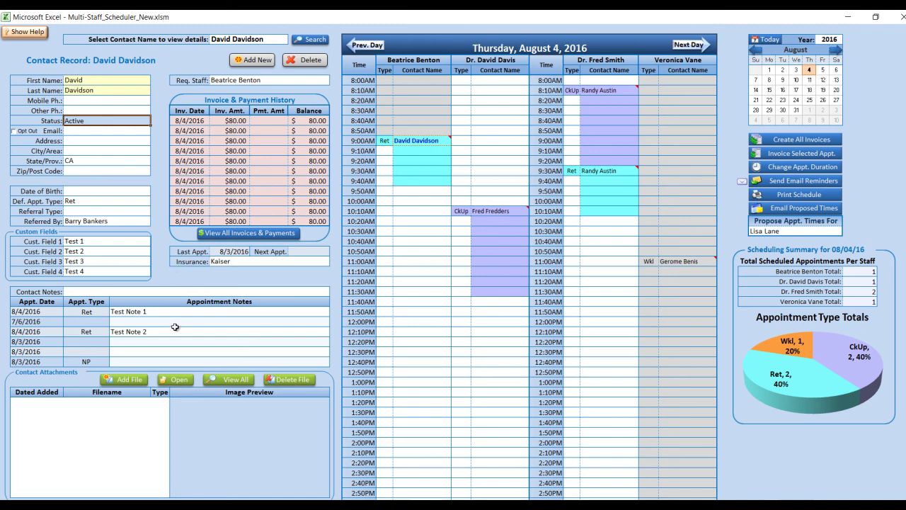
# Open the contact of the 9:00AM appointment and enter the note "Test 3" for the 7/6/2016 appointment.
pyautogui.click(504, 209)
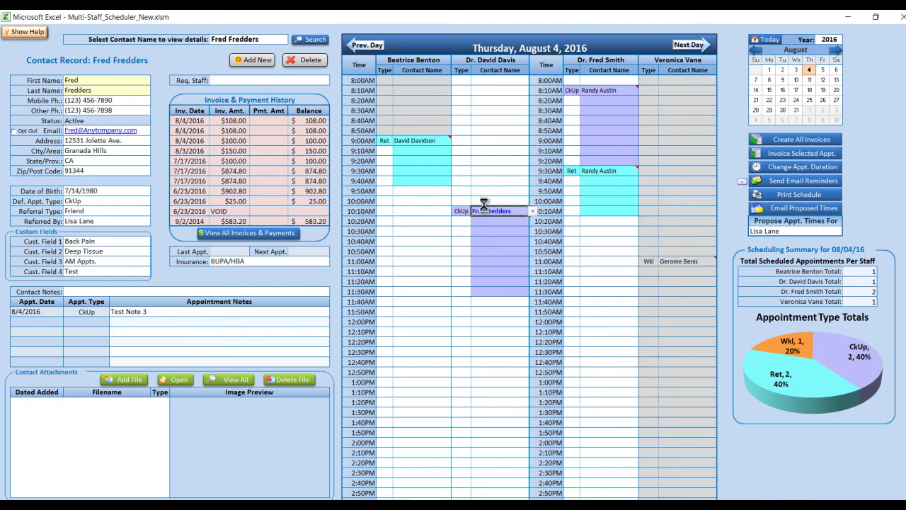
pyautogui.click(409, 142)
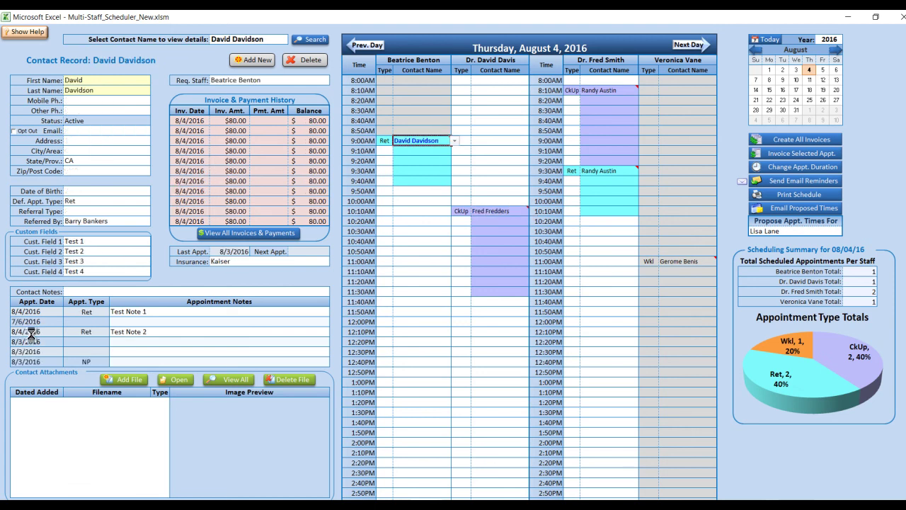
pyautogui.click(137, 321)
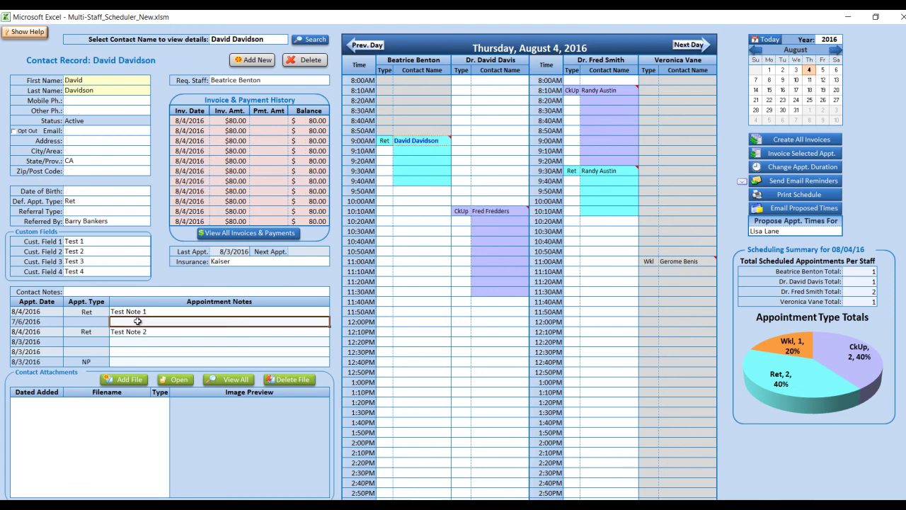
pyautogui.write('Te')
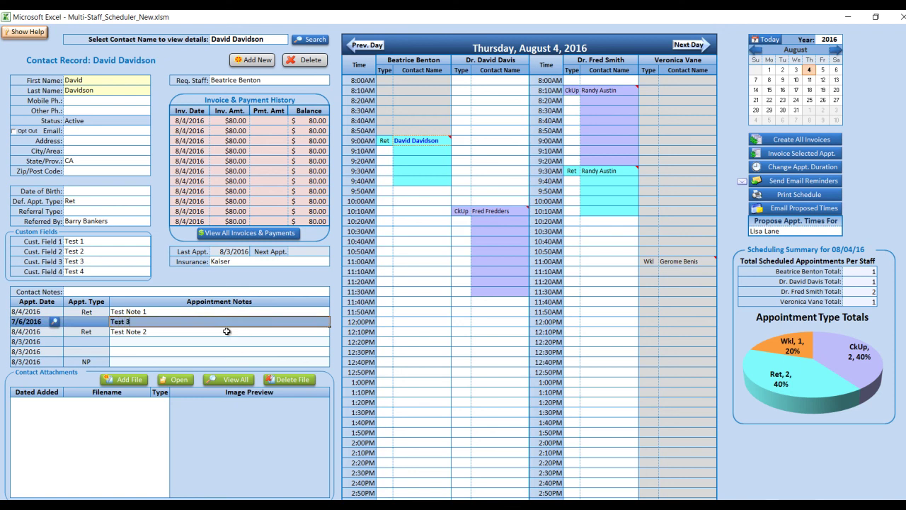
pyautogui.write('st 3')
pyautogui.press('Return')
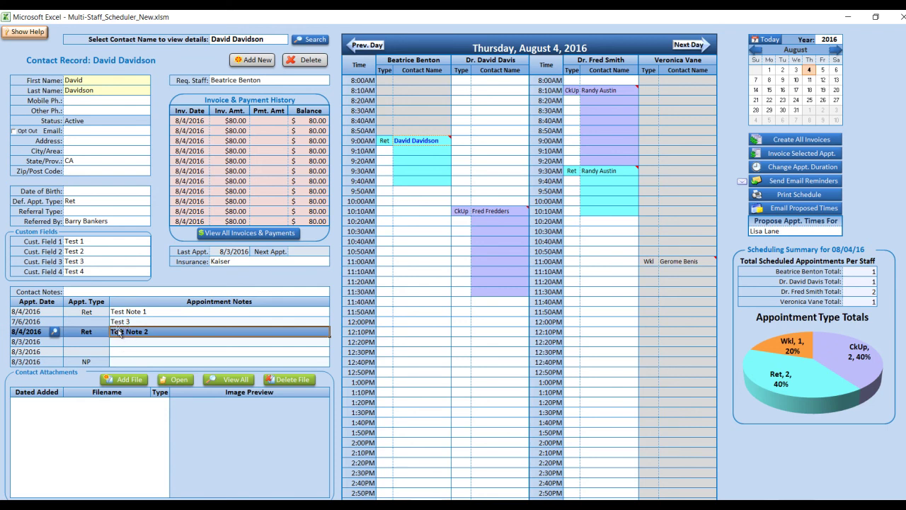
pyautogui.click(54, 331)
pyautogui.rightClick(55, 333)
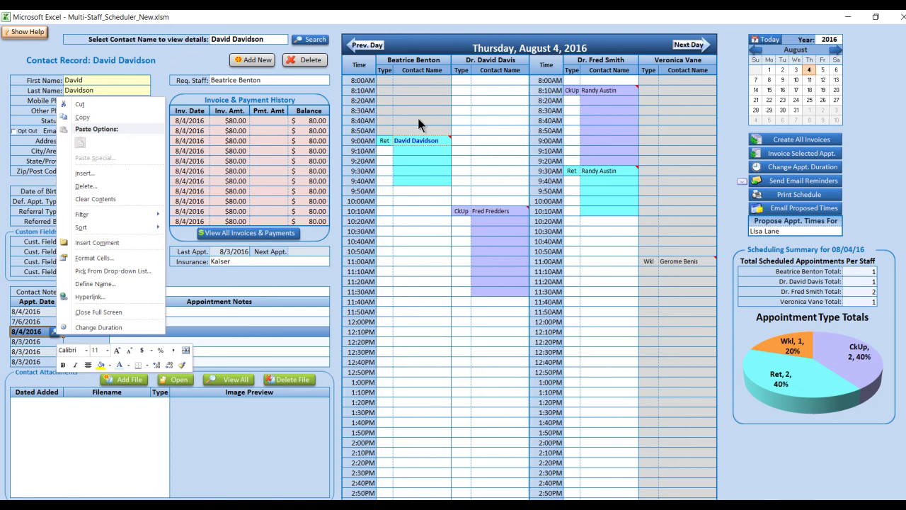
pyautogui.click(419, 190)
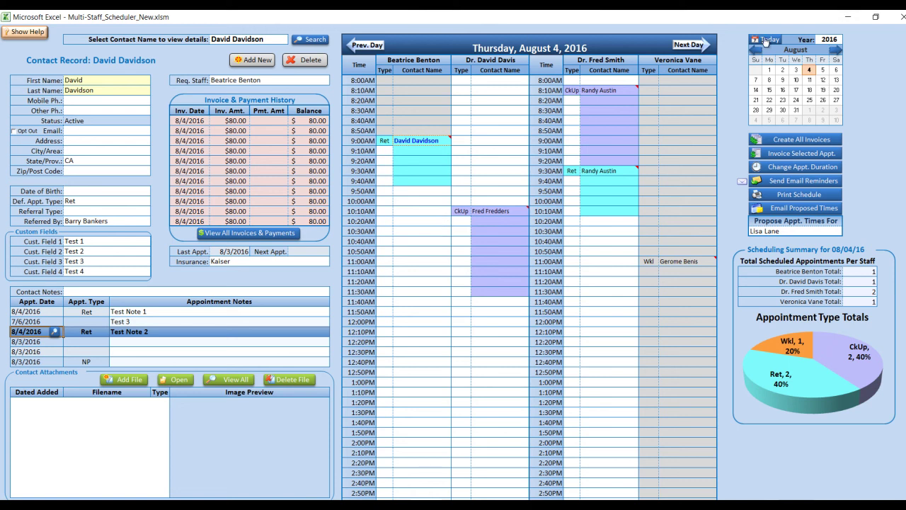
# Mark the contact as opted out of email and look over the rest of the contact record.
pyautogui.click(779, 141)
pyautogui.click(17, 132)
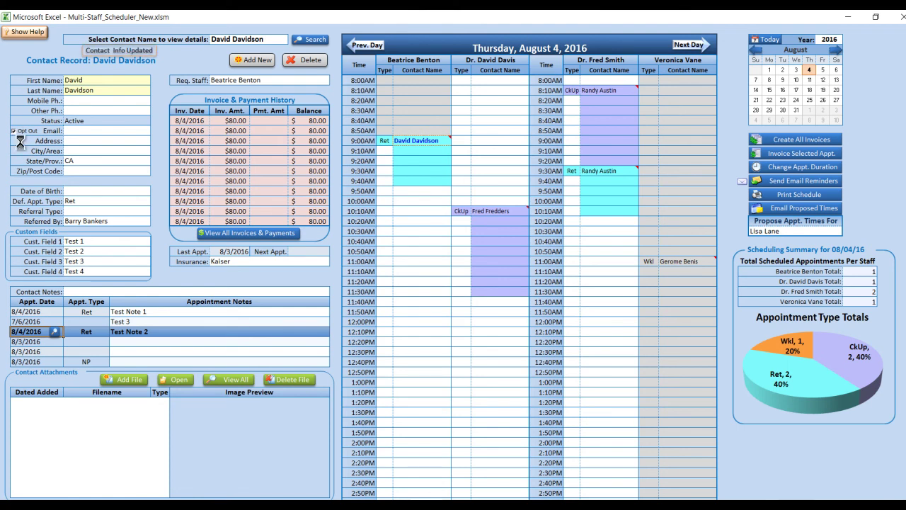
pyautogui.scroll(-3, 76, 337)
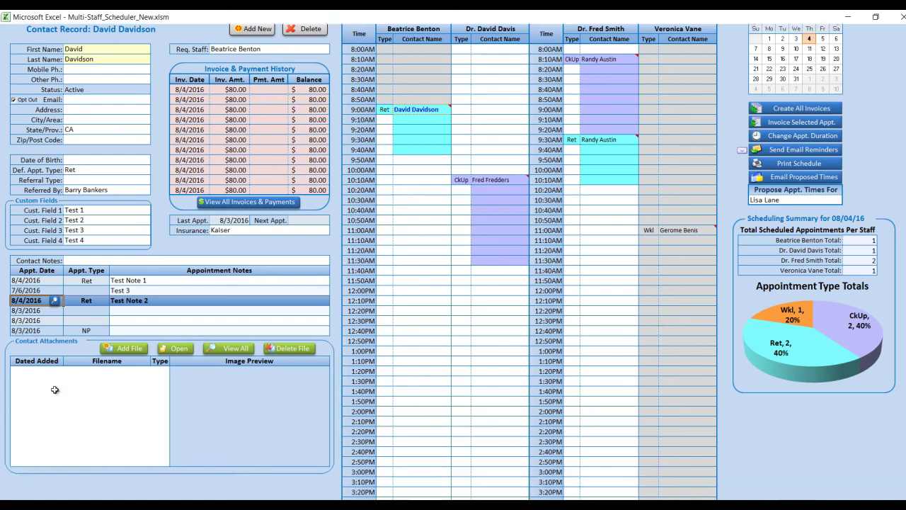
pyautogui.scroll(1, 75, 337)
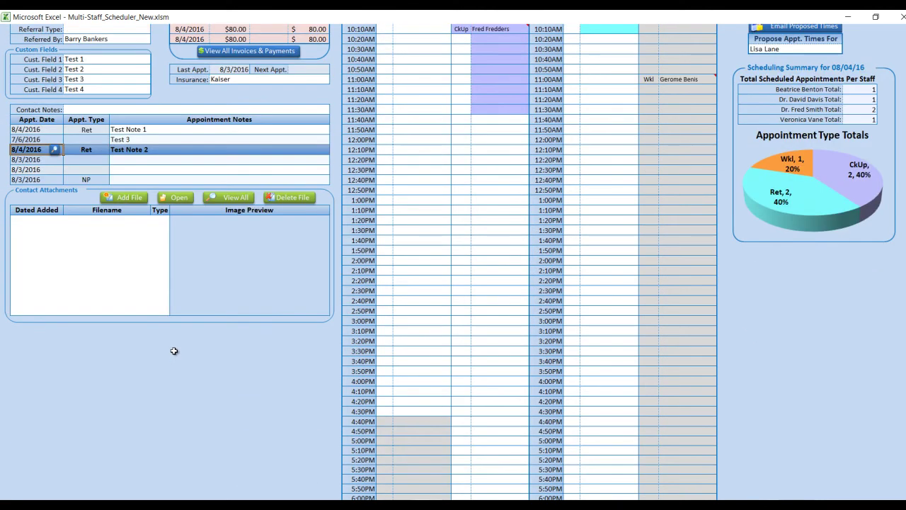
pyautogui.scroll(6, 173, 353)
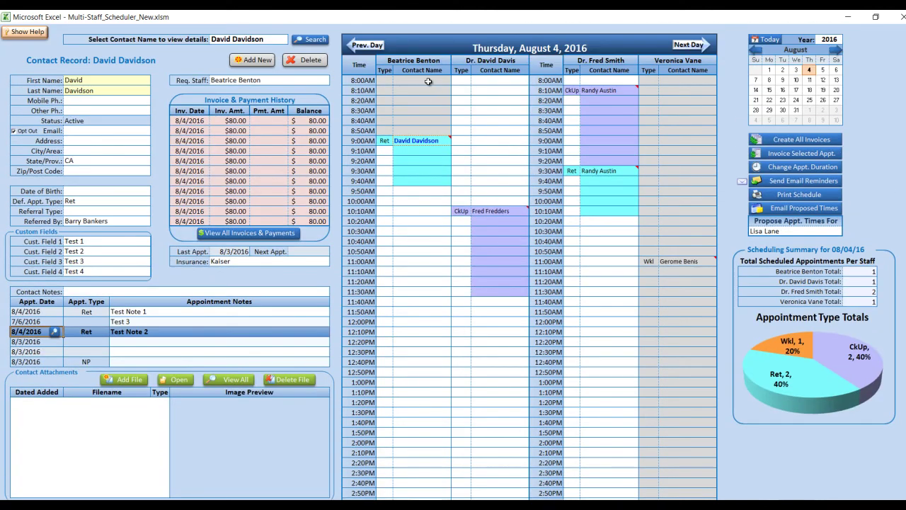
# Switch to the weekly schedule and look over the appointments for the week of 8/15/2016.
pyautogui.moveTo(429, 81); pyautogui.dragTo(412, 67)
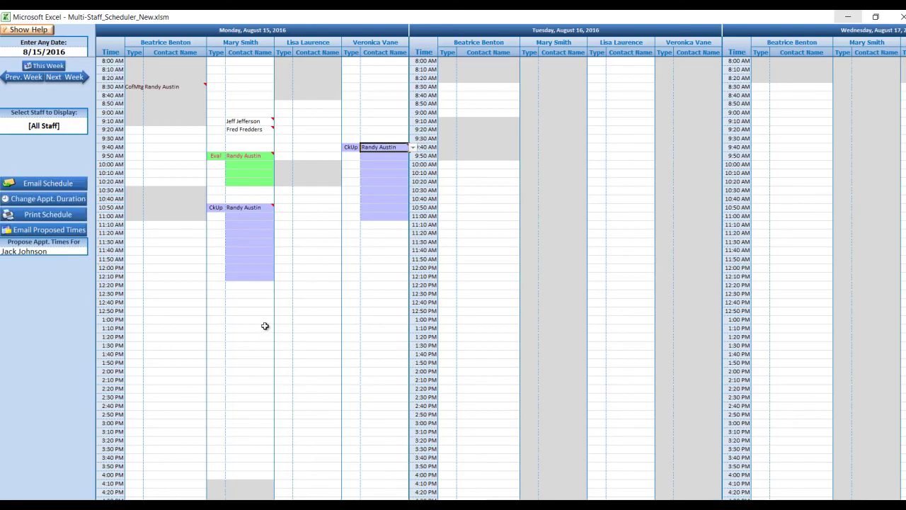
pyautogui.scroll(-4, 263, 323)
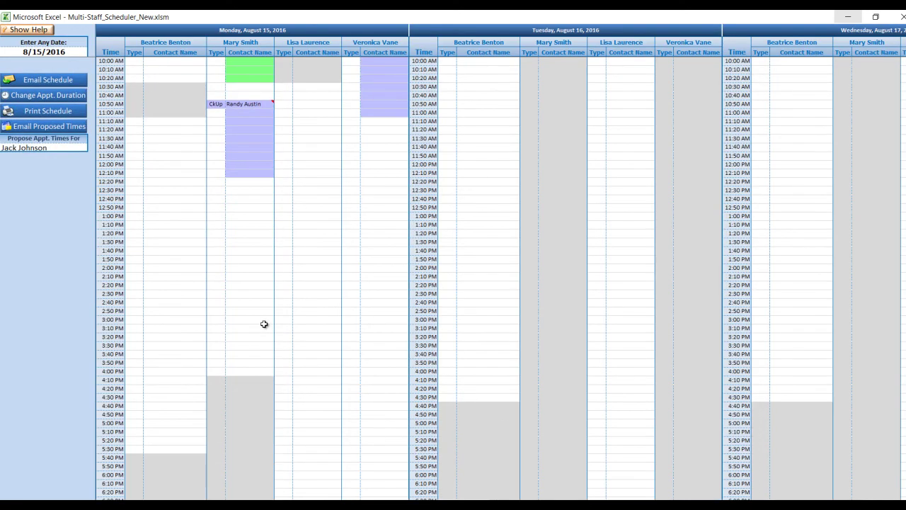
pyautogui.scroll(4, 264, 323)
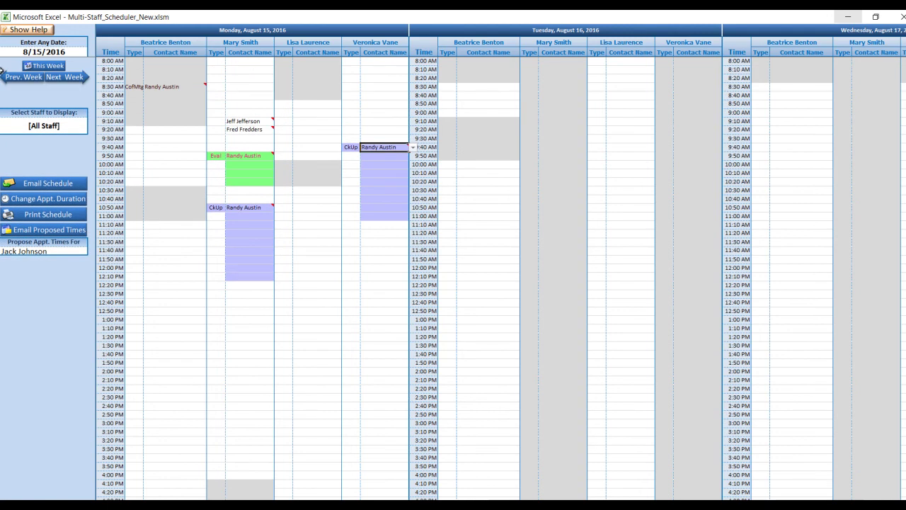
pyautogui.click(30, 68)
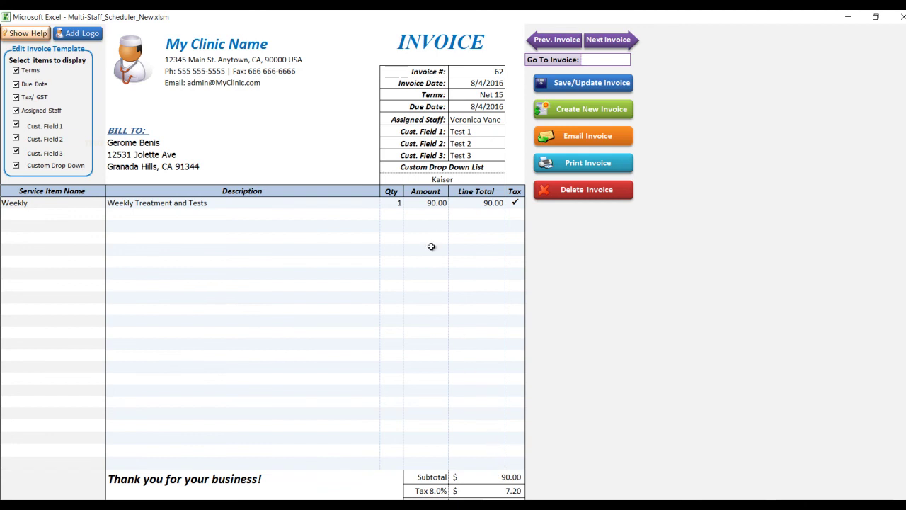
# Create an email for the displayed invoice, review its message text, and discard the draft without saving.
pyautogui.click(585, 163)
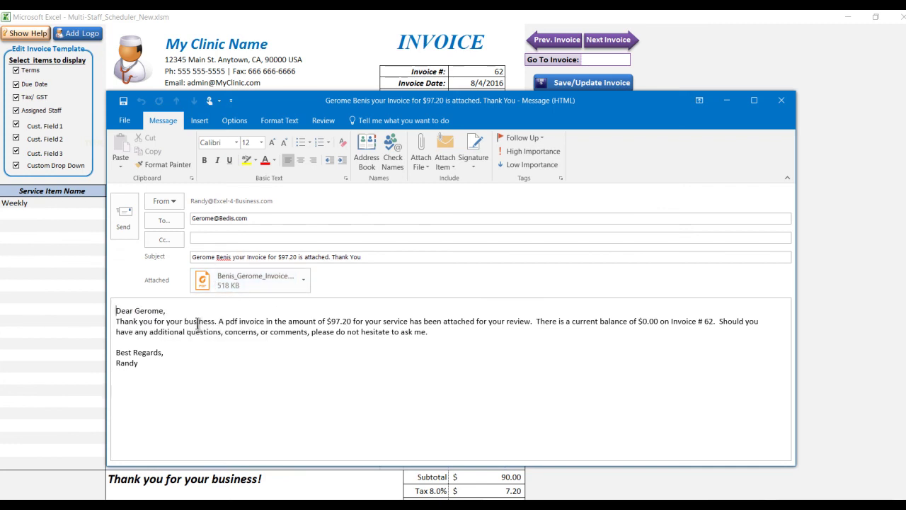
pyautogui.moveTo(184, 322); pyautogui.dragTo(134, 310)
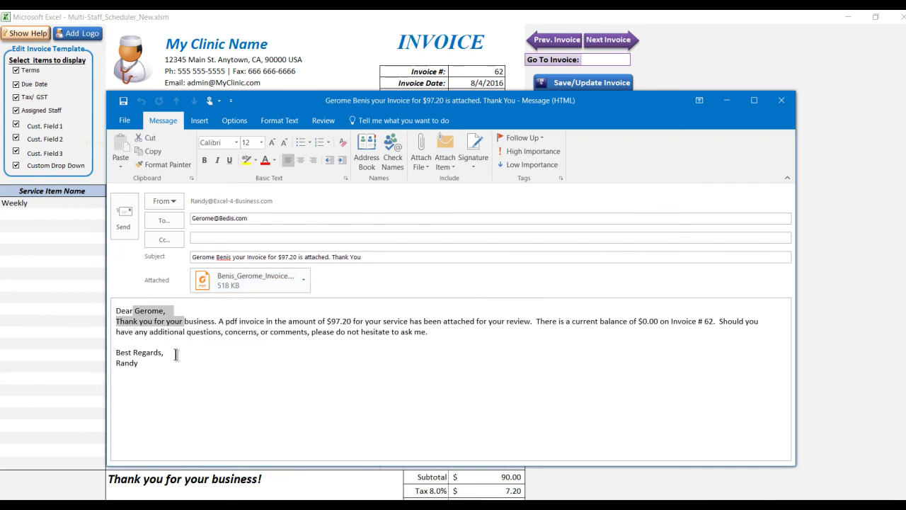
pyautogui.hotkey('ctrl', 'a')
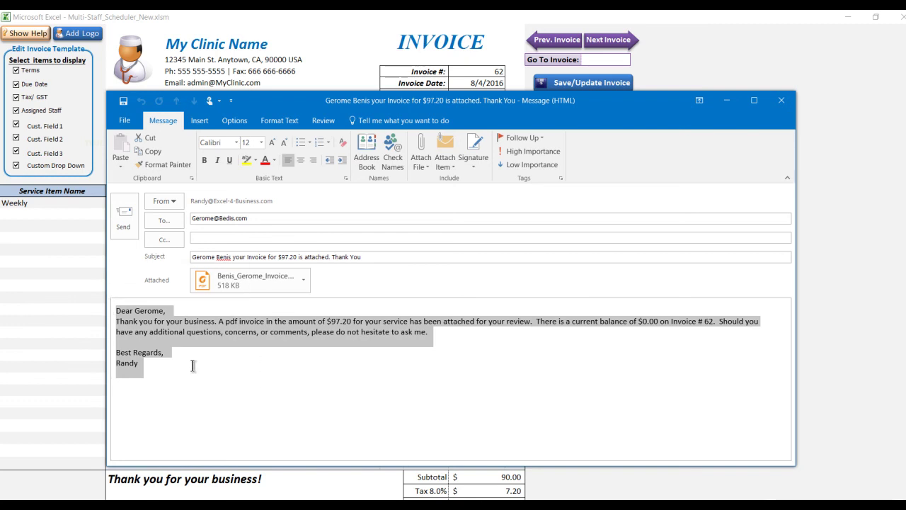
pyautogui.click(156, 315)
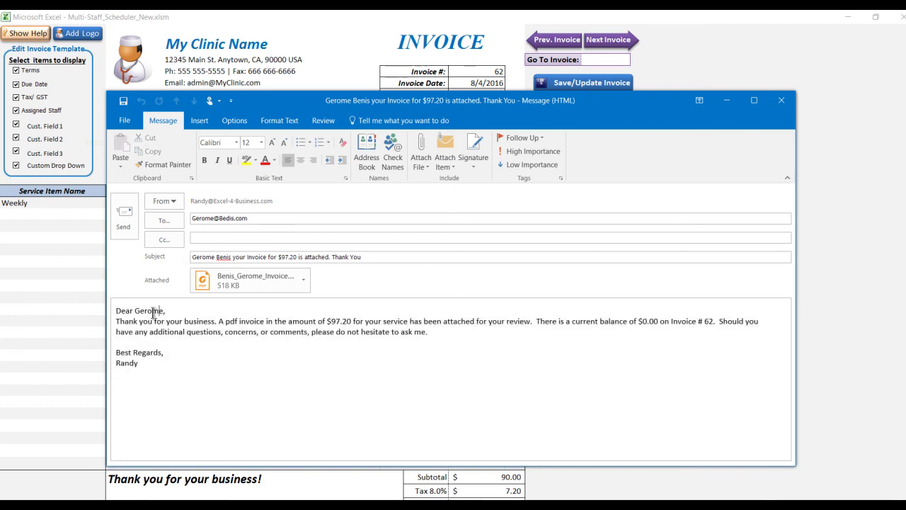
pyautogui.click(352, 322)
pyautogui.click(779, 103)
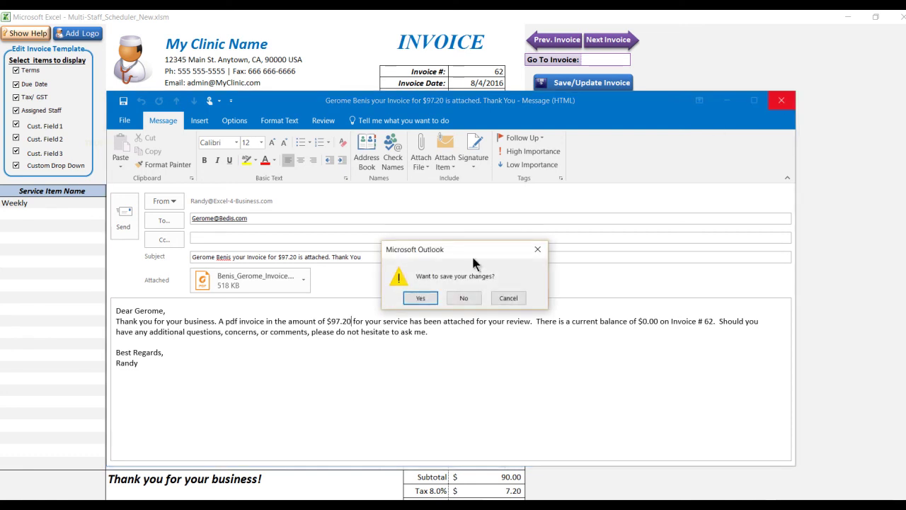
pyautogui.click(462, 295)
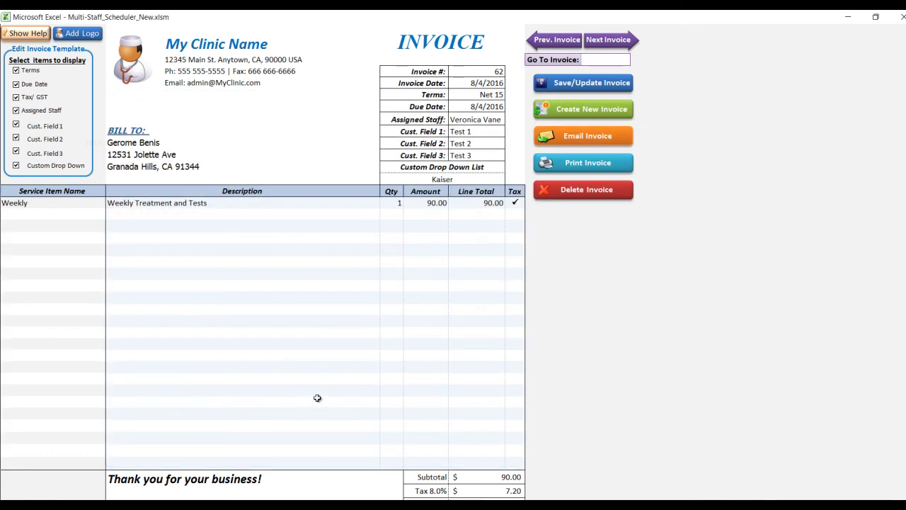
pyautogui.scroll(-3, 315, 396)
pyautogui.scroll(3, 316, 396)
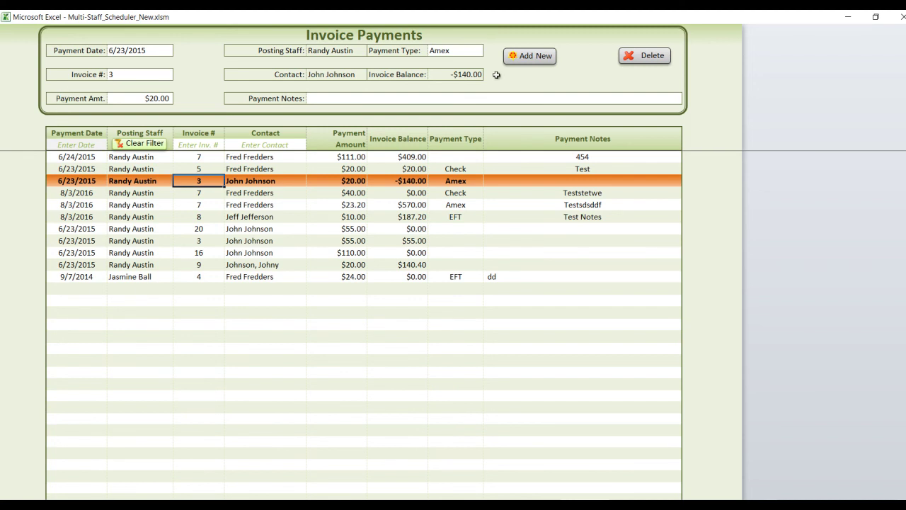
# Start a new payment on the Invoice Payments sheet for invoice 64 with a payment amount of $45.00.
pyautogui.click(518, 55)
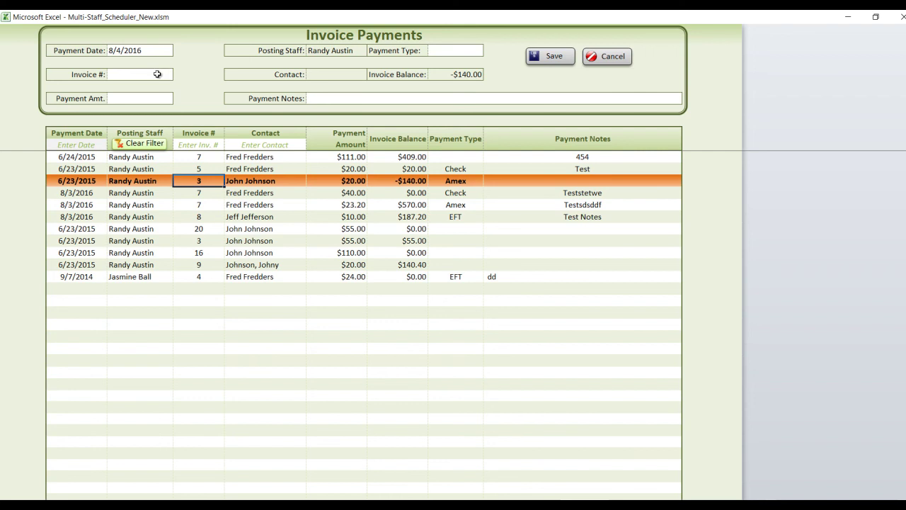
pyautogui.click(157, 74)
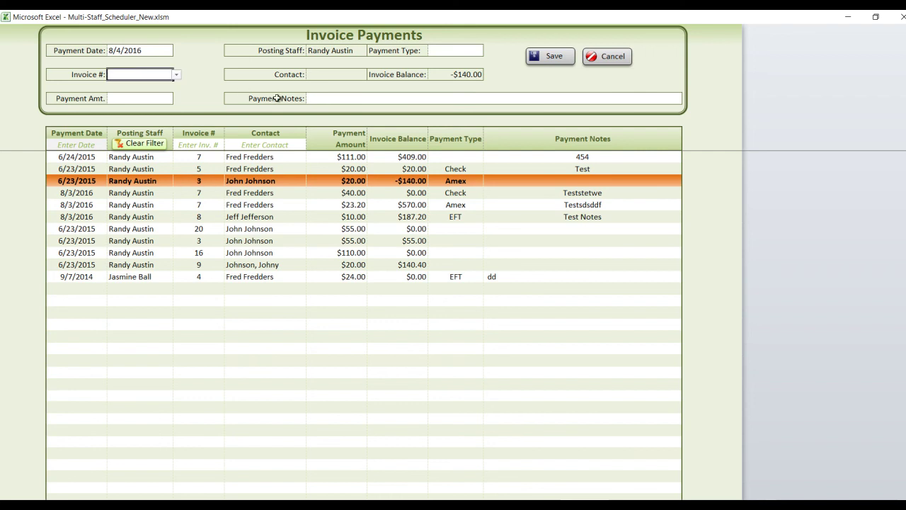
pyautogui.click(176, 75)
pyautogui.click(143, 116)
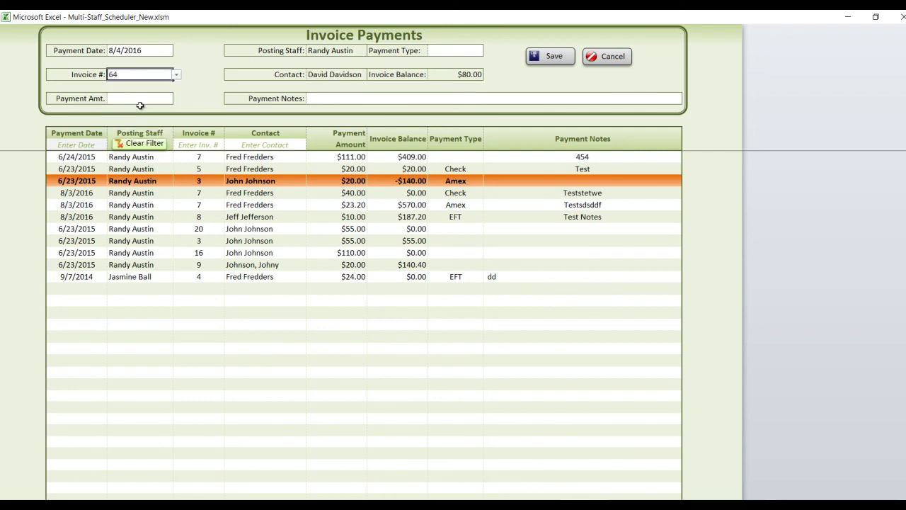
pyautogui.click(141, 98)
pyautogui.write('45')
pyautogui.press('Tab')
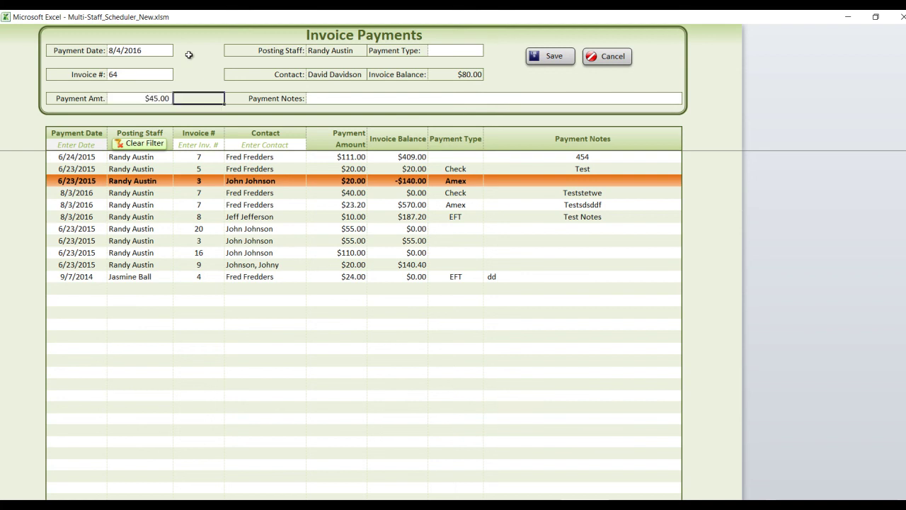
# Choose Amex as the payment type and save the new payment.
pyautogui.click(479, 52)
pyautogui.click(479, 52)
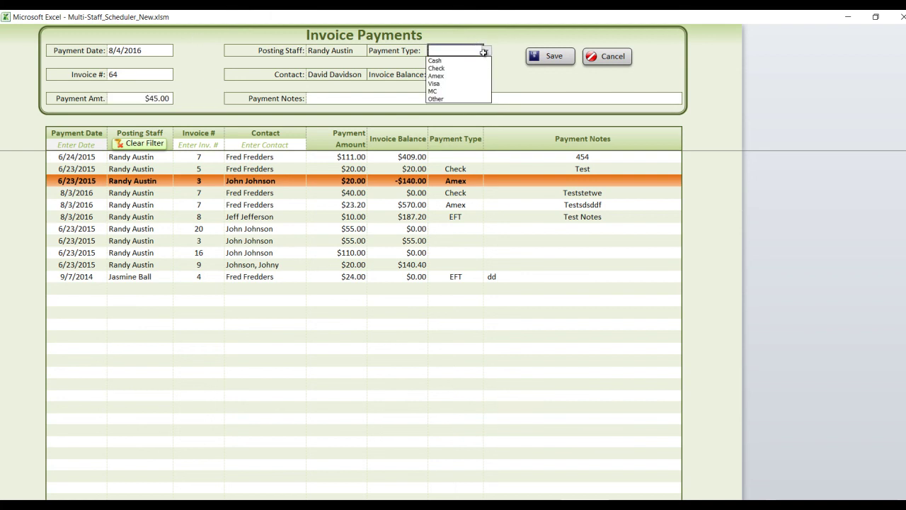
pyautogui.click(470, 76)
pyautogui.click(554, 56)
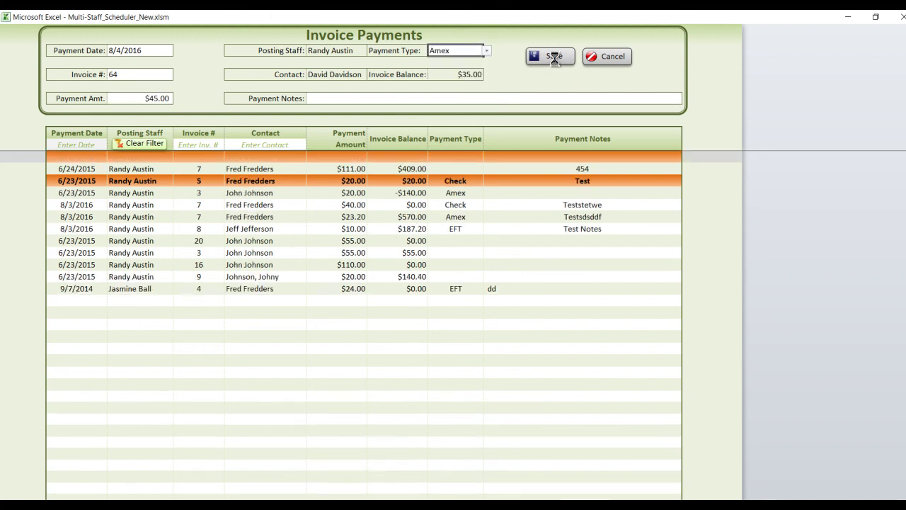
# Select the $23.20 payment dated 8/3/2016 and look over its details in the payment list.
pyautogui.click(58, 216)
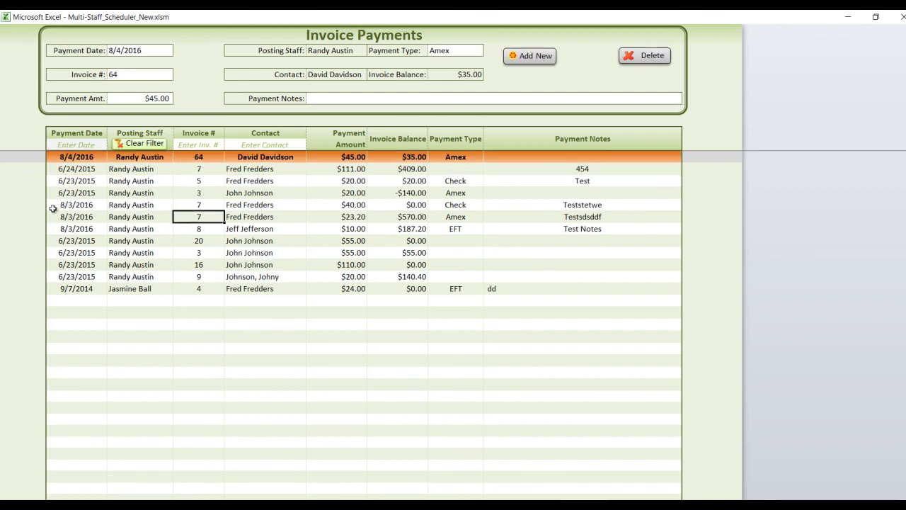
pyautogui.scroll(-2, 59, 212)
pyautogui.scroll(1, 62, 216)
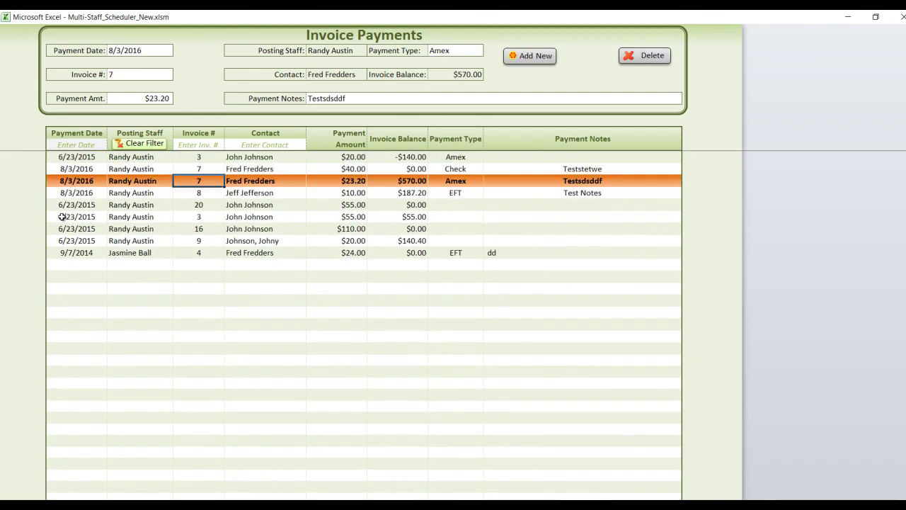
# Filter the payment list by the date 6/23/2016 and clear the filter again.
pyautogui.click(209, 144)
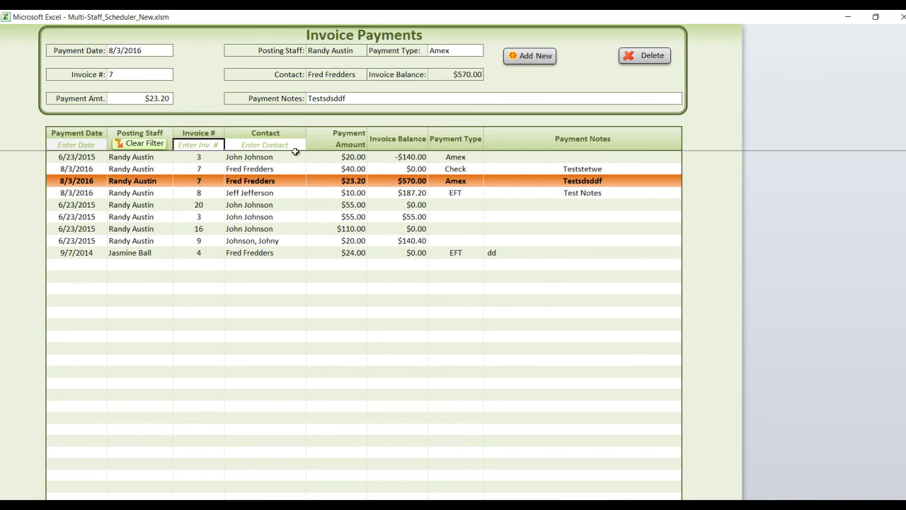
pyautogui.click(98, 145)
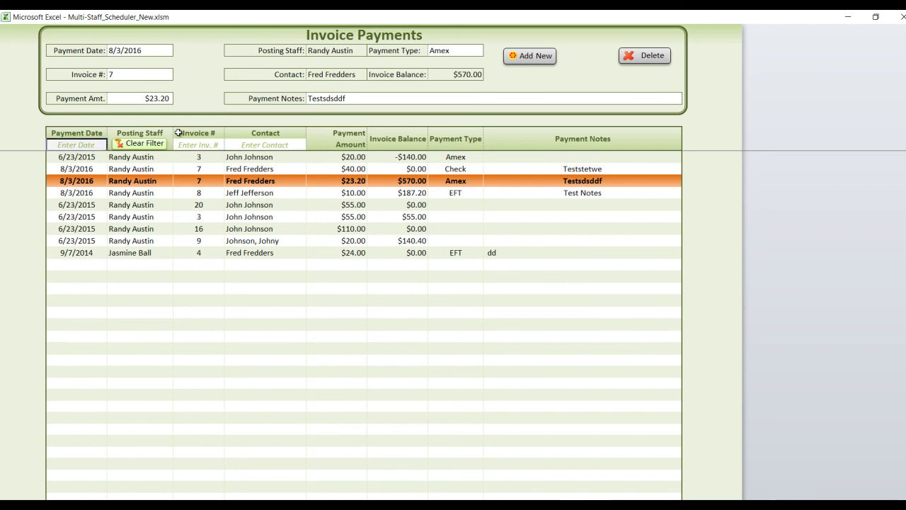
pyautogui.write('6/23/2016')
pyautogui.press('Return')
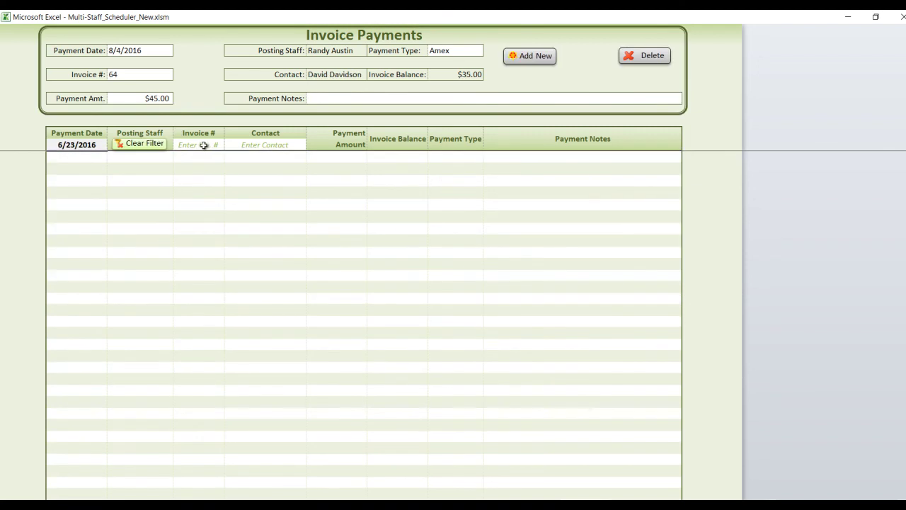
pyautogui.click(203, 145)
pyautogui.click(152, 144)
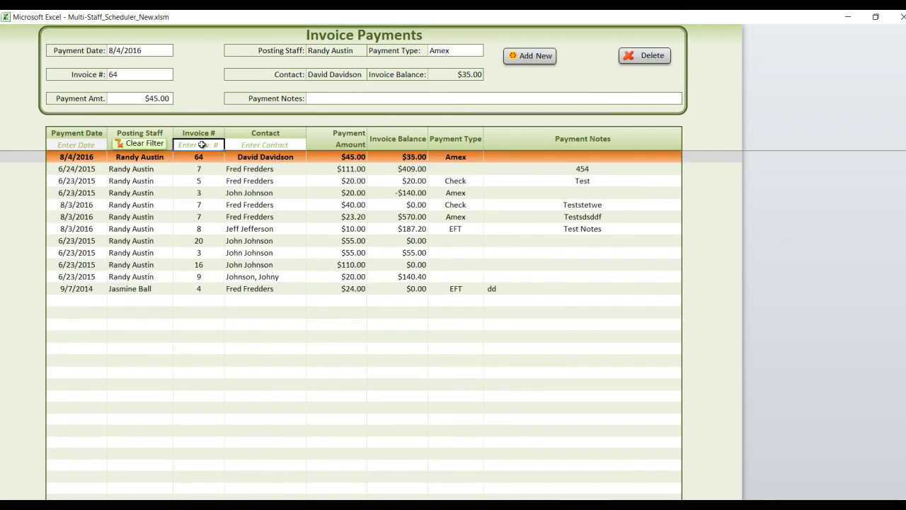
# Filter the payment list by the contact of the $111.00 payment and clear the filter again.
pyautogui.click(298, 147)
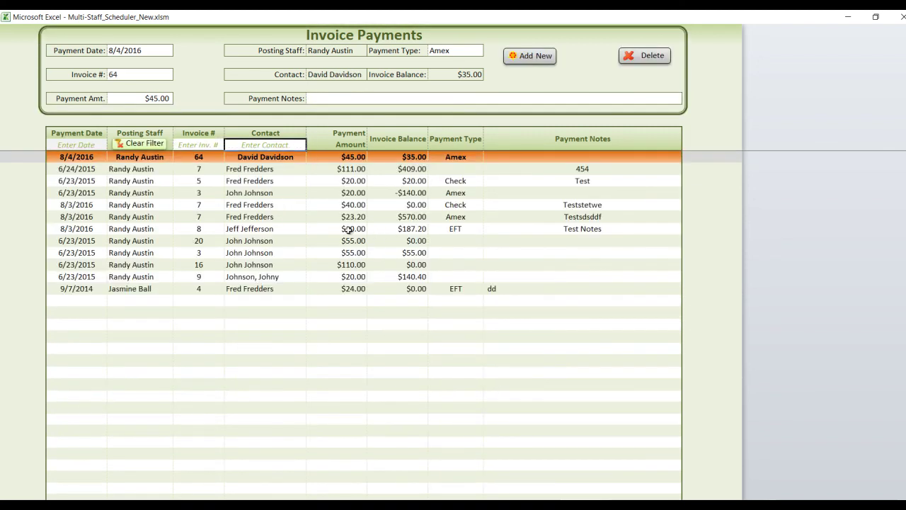
pyautogui.doubleClick(291, 169)
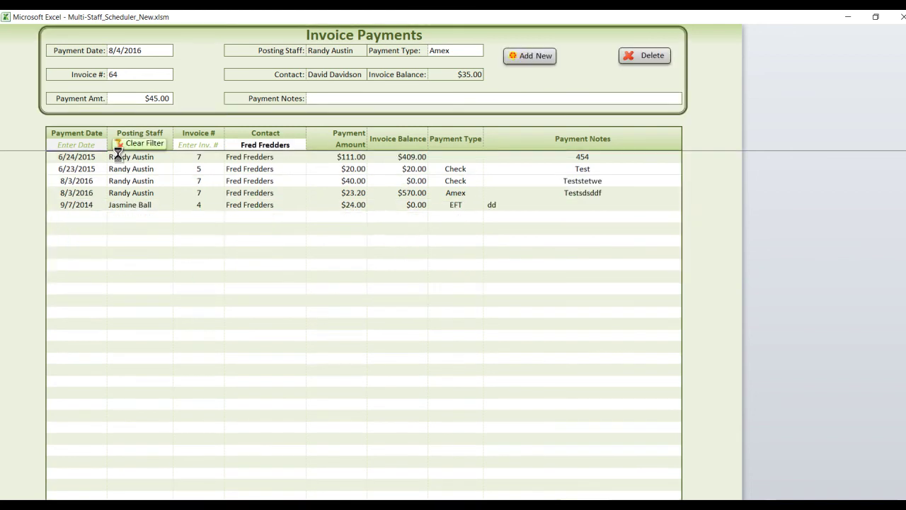
pyautogui.click(141, 144)
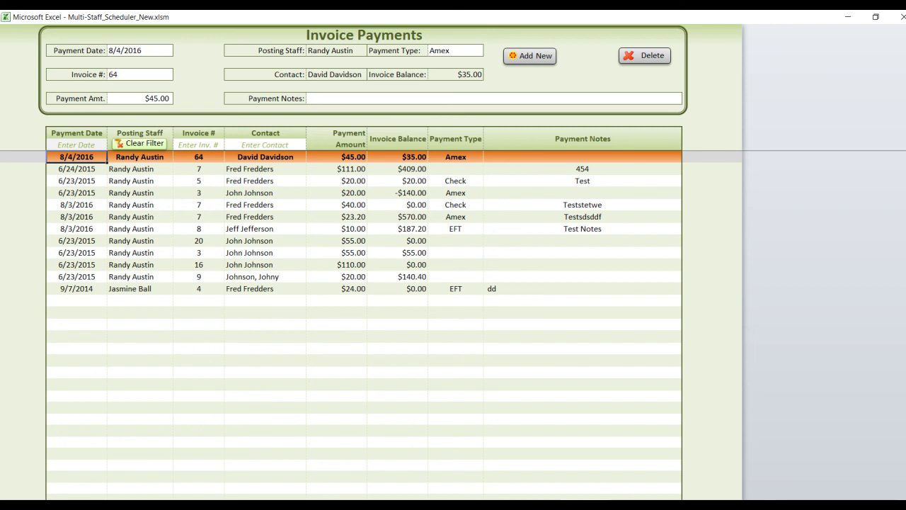
# Switch to the recurring appointments sheet and examine both history entries with their edit and delete options.
pyautogui.click(332, 504)
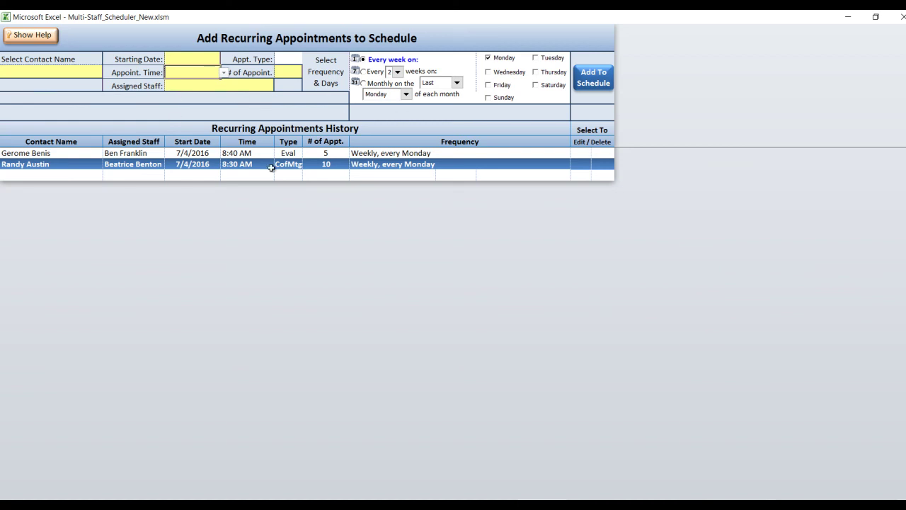
pyautogui.click(182, 153)
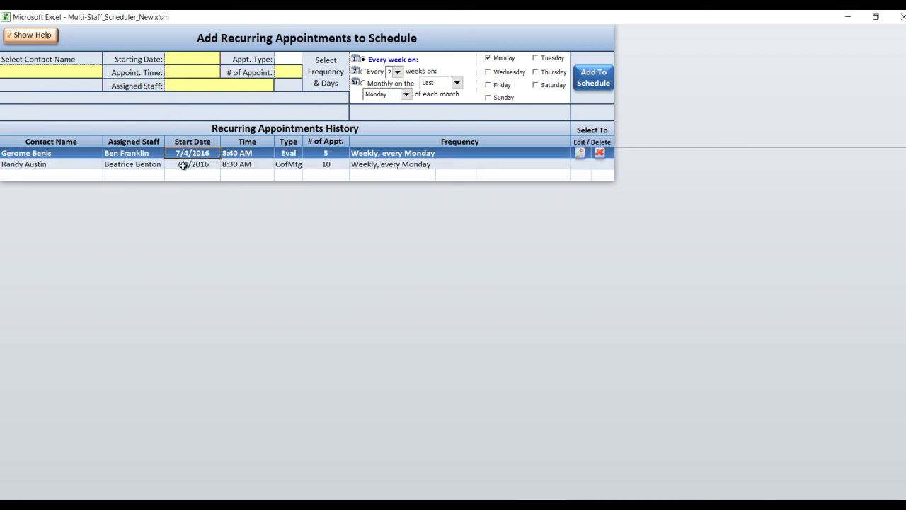
pyautogui.click(182, 164)
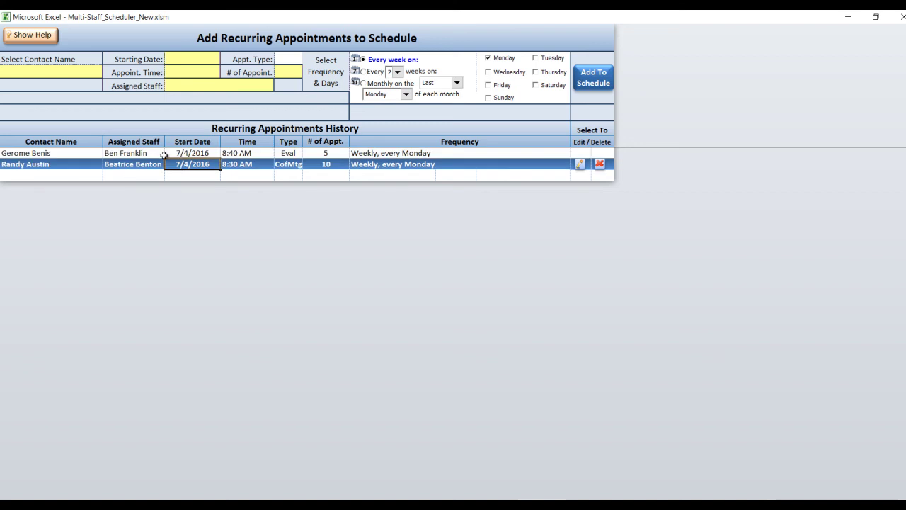
pyautogui.click(162, 153)
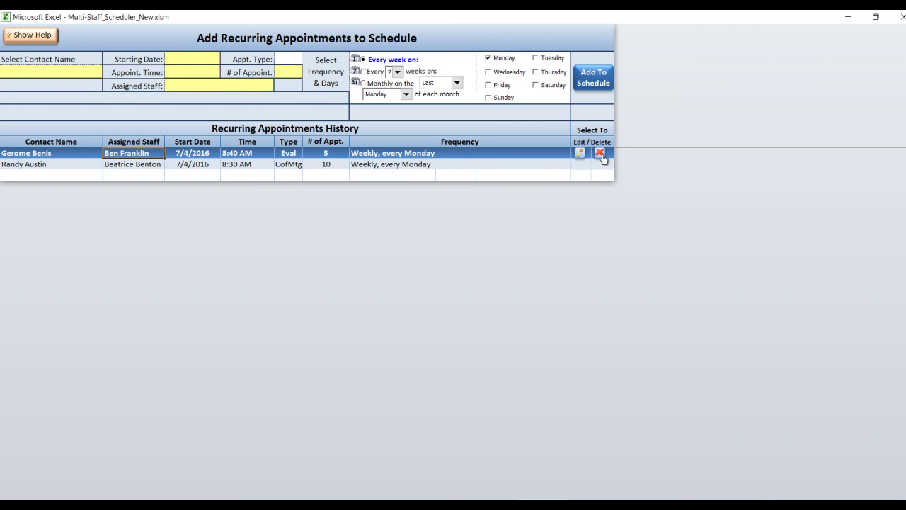
pyautogui.click(376, 164)
pyautogui.click(374, 153)
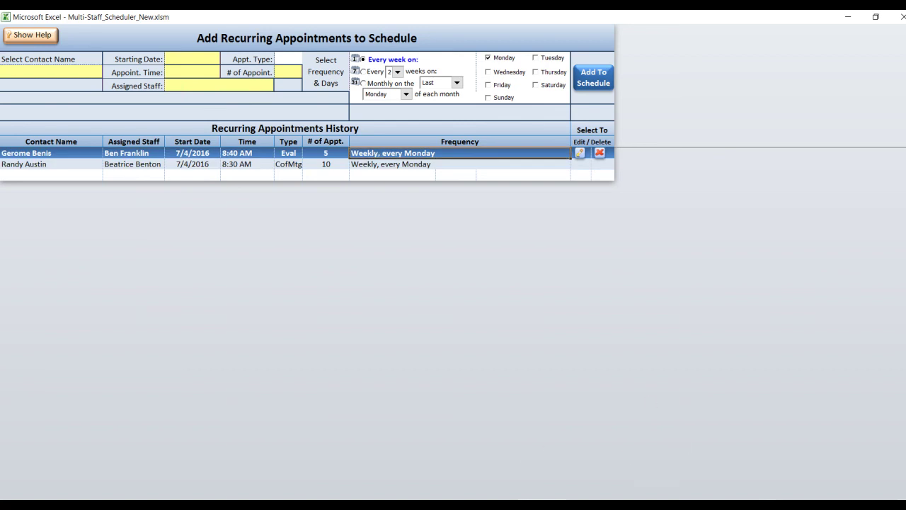
# Switch to the Invoice & Payments list, filter it by the contact of invoice 65, and clear the filter after viewing the contact's invoices.
pyautogui.hotkey('ctrl', 'pagedown')
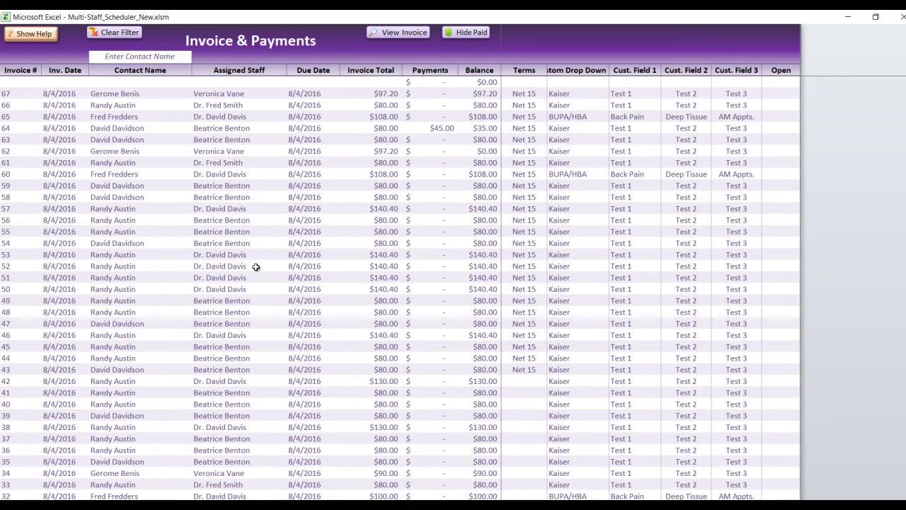
pyautogui.scroll(-1, 93, 208)
pyautogui.scroll(1, 92, 208)
pyautogui.click(135, 57)
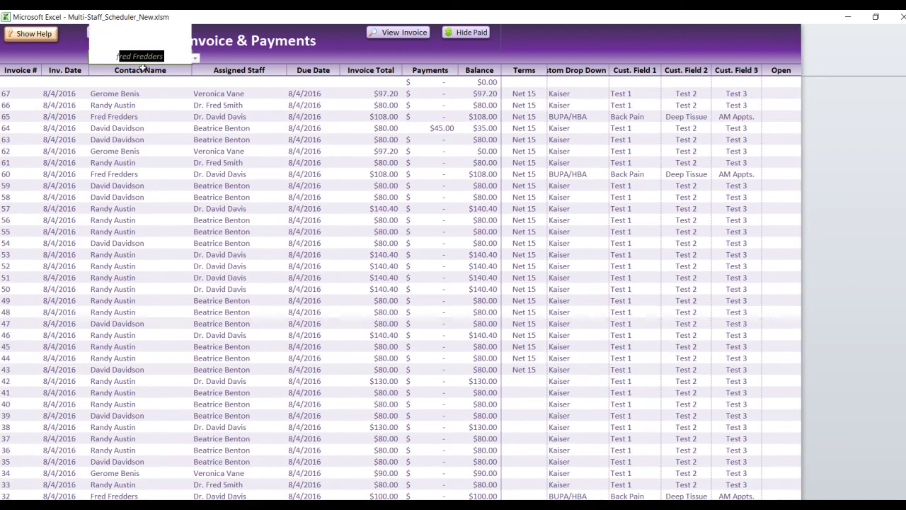
pyautogui.press('Return')
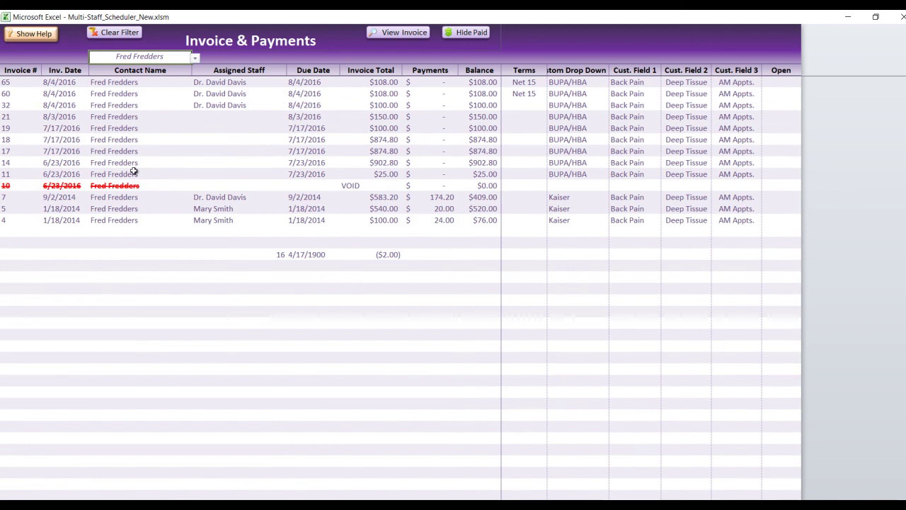
pyautogui.click(129, 130)
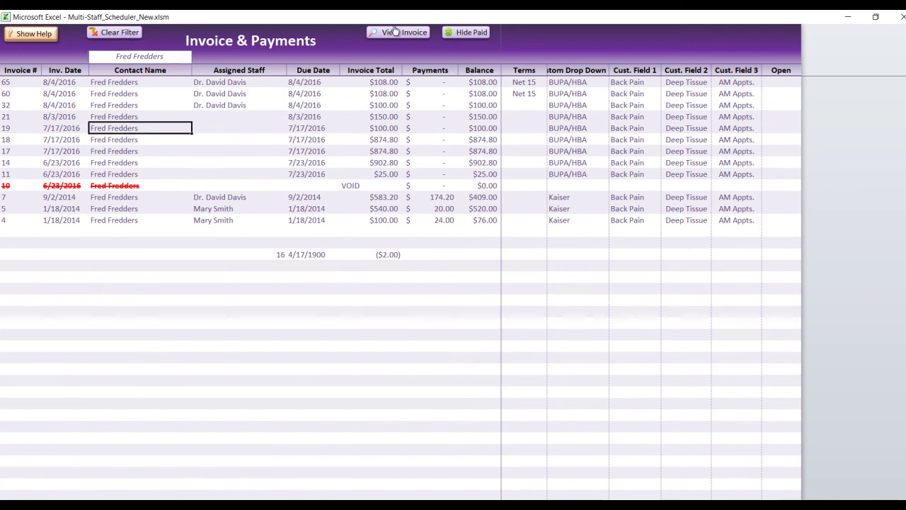
pyautogui.click(138, 32)
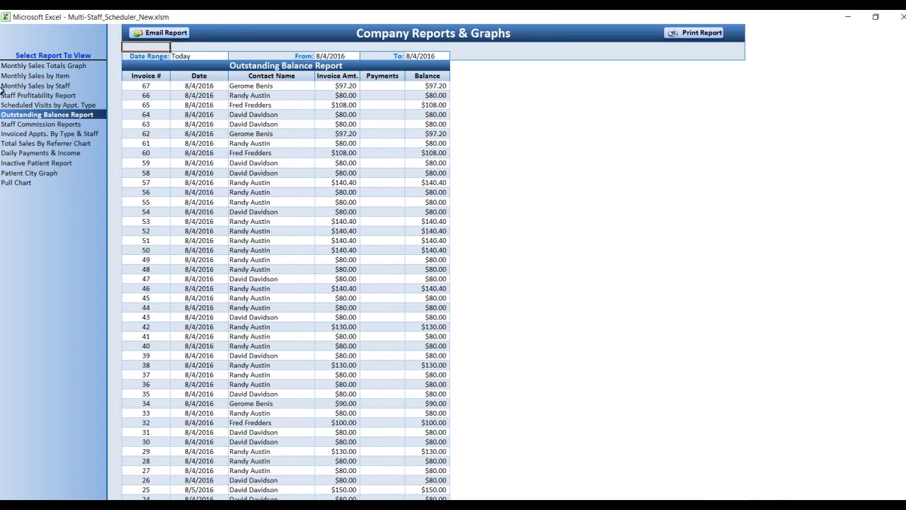
# View the Monthly Sales Totals Graph and Monthly Sales by Item reports, and show the Outstanding Balance Report for This Month.
pyautogui.click(9, 64)
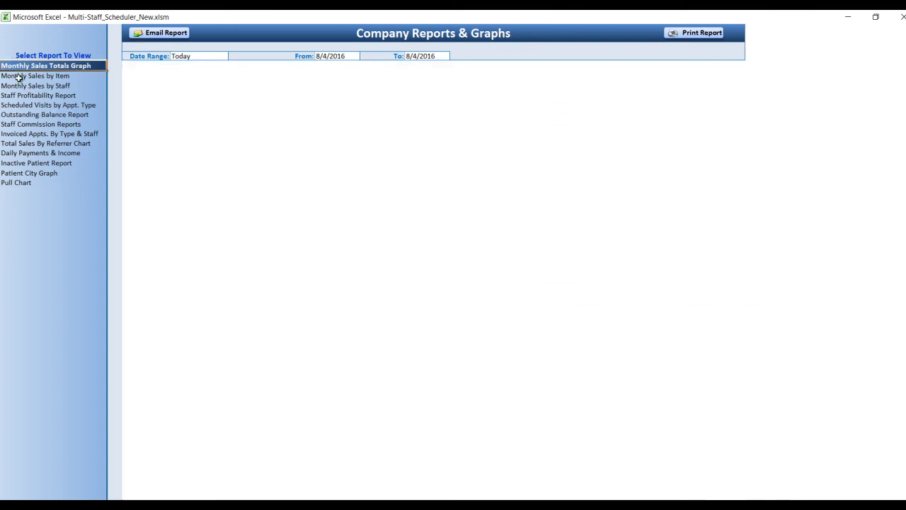
pyautogui.click(20, 75)
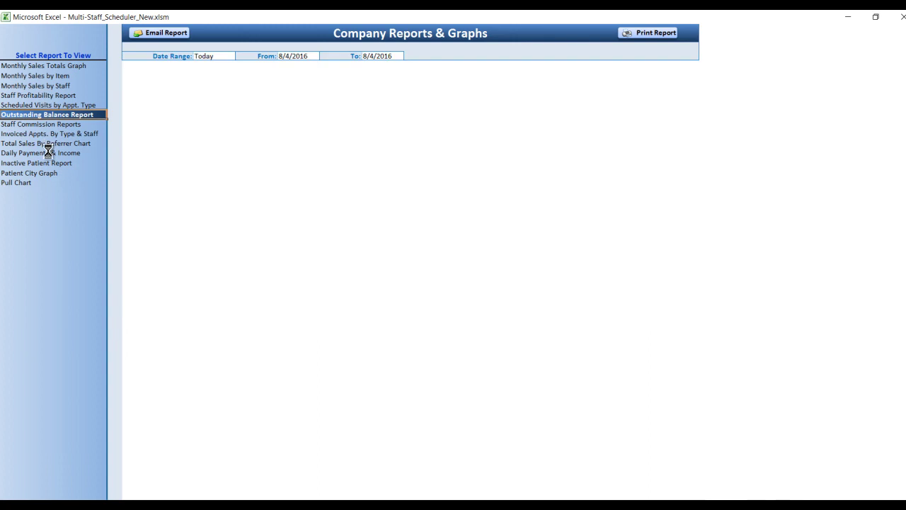
pyautogui.click(199, 55)
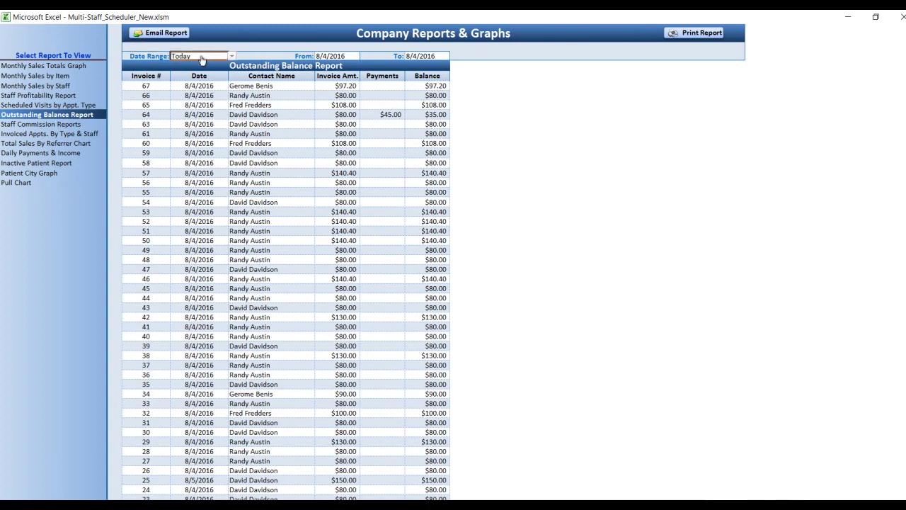
pyautogui.click(232, 56)
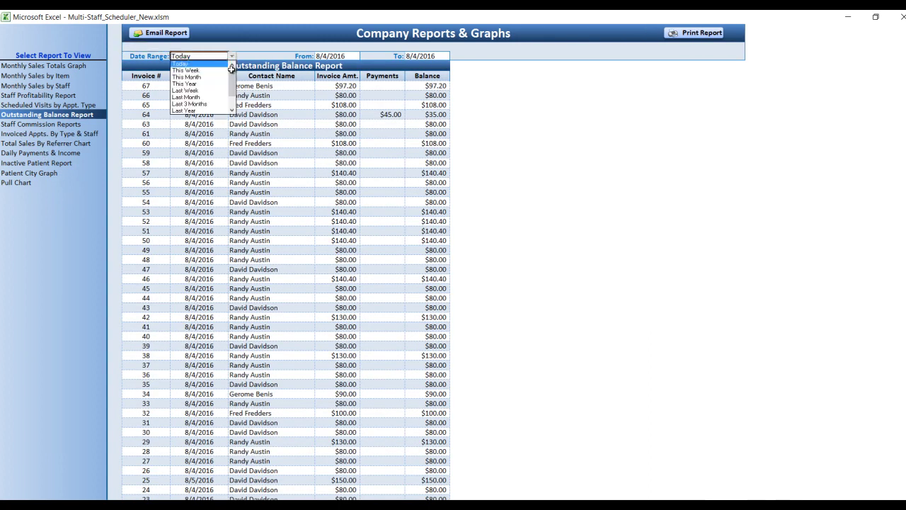
pyautogui.moveTo(233, 78)
pyautogui.mouseDown()
pyautogui.moveTo(232, 93)
pyautogui.moveTo(231, 67)
pyautogui.mouseUp()
pyautogui.click(203, 83)
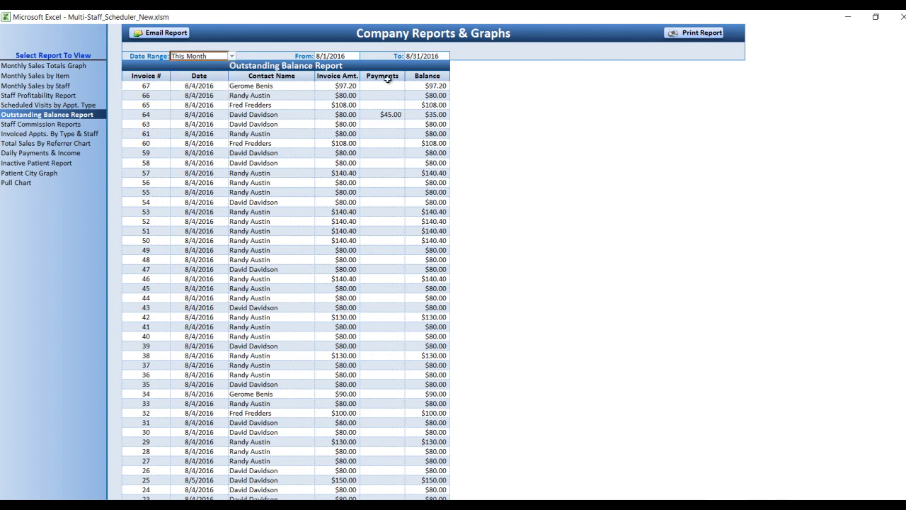
# Set a custom date range from 8/1/2016 to 8/9/2016 for the Outstanding Balance Report.
pyautogui.click(344, 56)
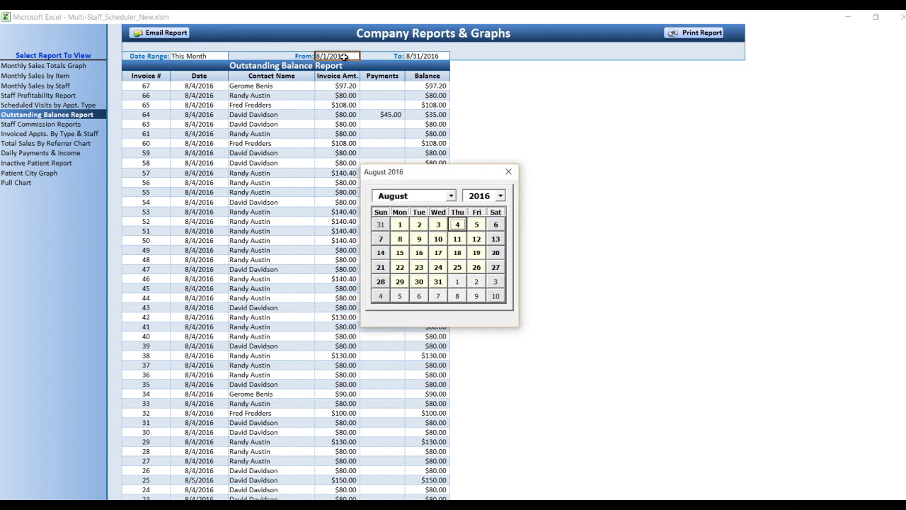
pyautogui.click(400, 224)
pyautogui.click(477, 239)
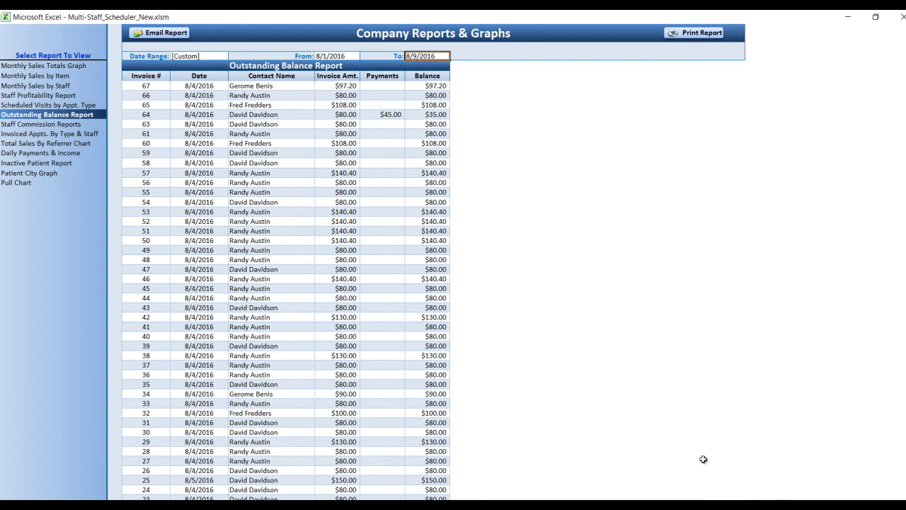
pyautogui.hotkey('alt', 'Tab')
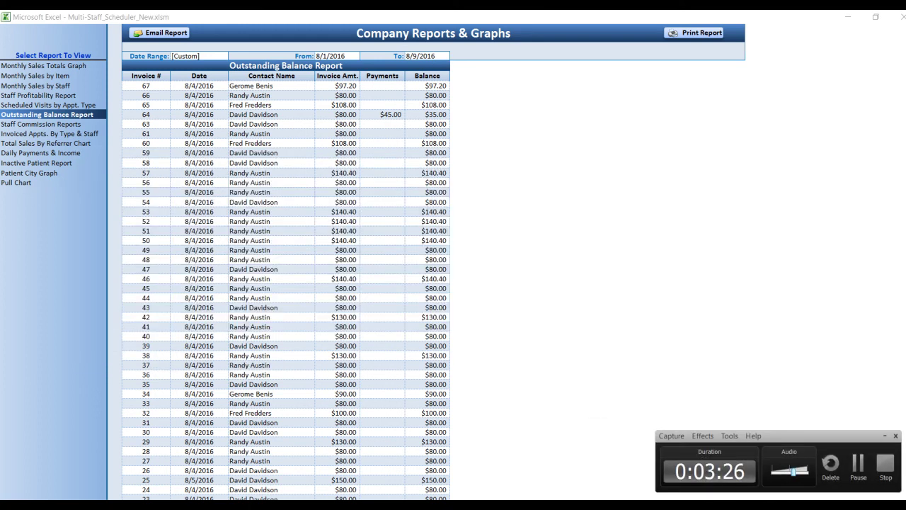